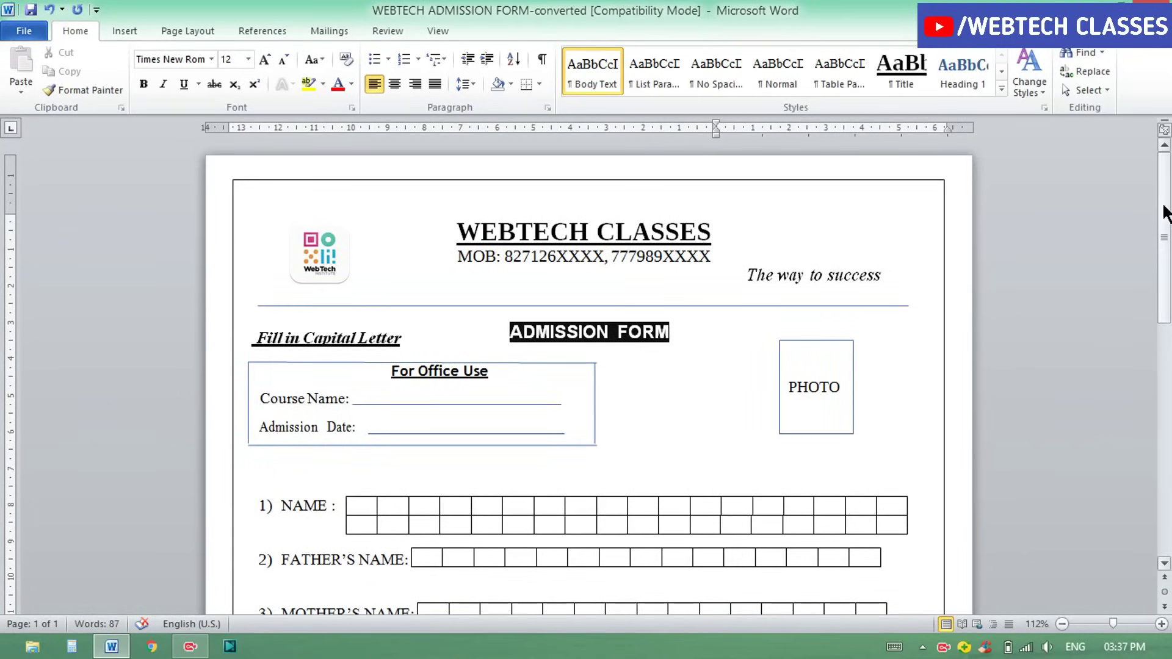
Create a new blank document, Document3, with Ctrl+N.
{"action": "left_click_drag", "start_coordinate": [1166, 213], "coordinate": [1166, 291]}
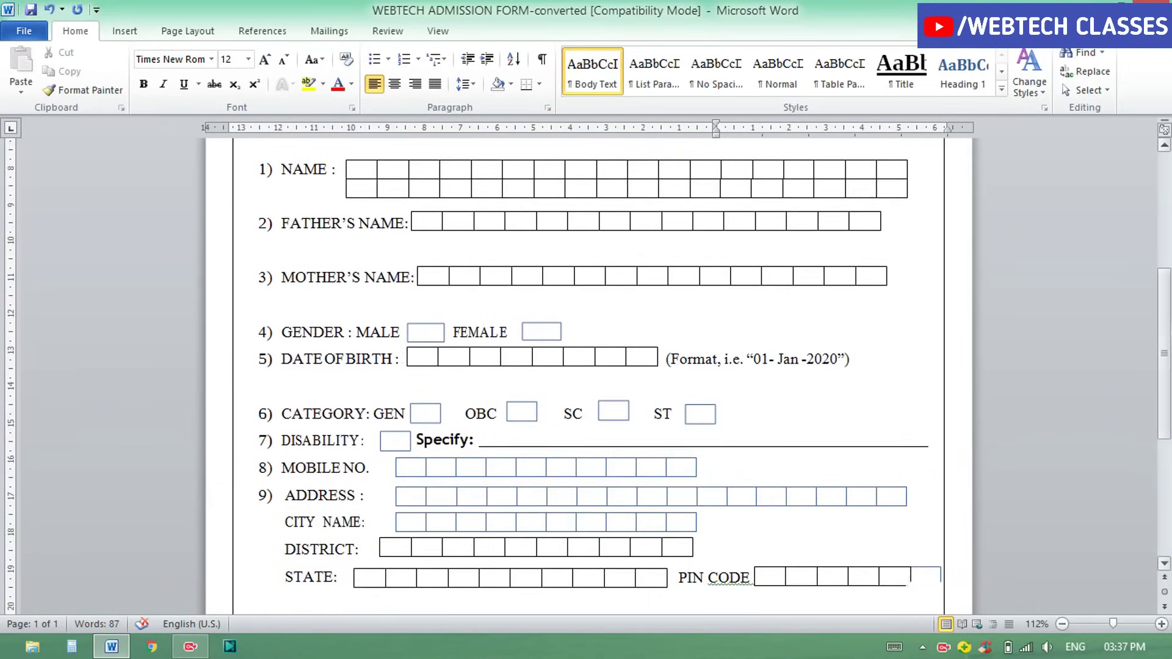
{"action": "mouse_move", "coordinate": [1166, 292]}
{"action": "left_mouse_down"}
{"action": "mouse_move", "coordinate": [1165, 424]}
{"action": "mouse_move", "coordinate": [1165, 207]}
{"action": "left_mouse_up"}
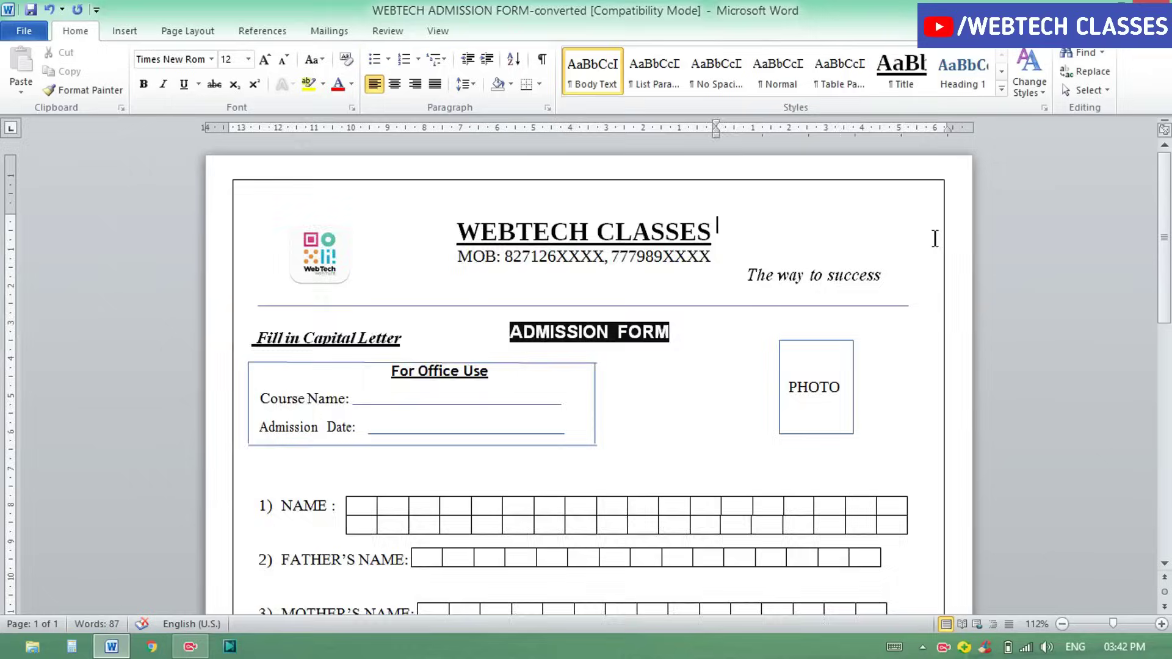
{"action": "key", "text": "ctrl+n"}
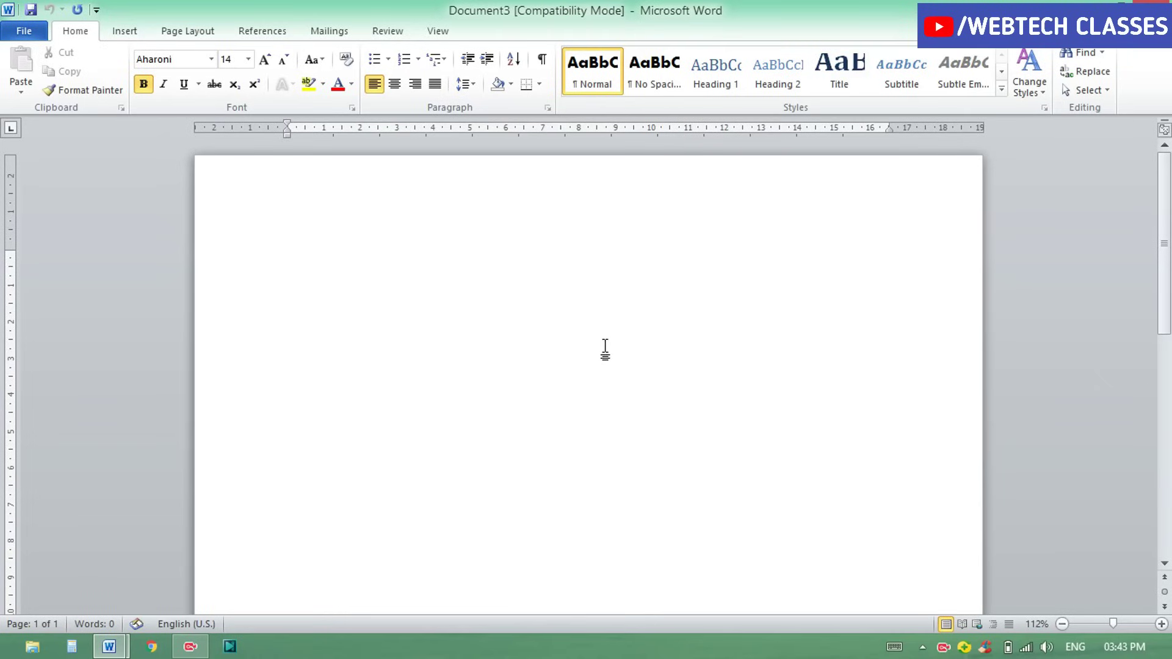
Apply a ½ pt solid single-line Box border around the whole page.
{"action": "left_click", "coordinate": [184, 35]}
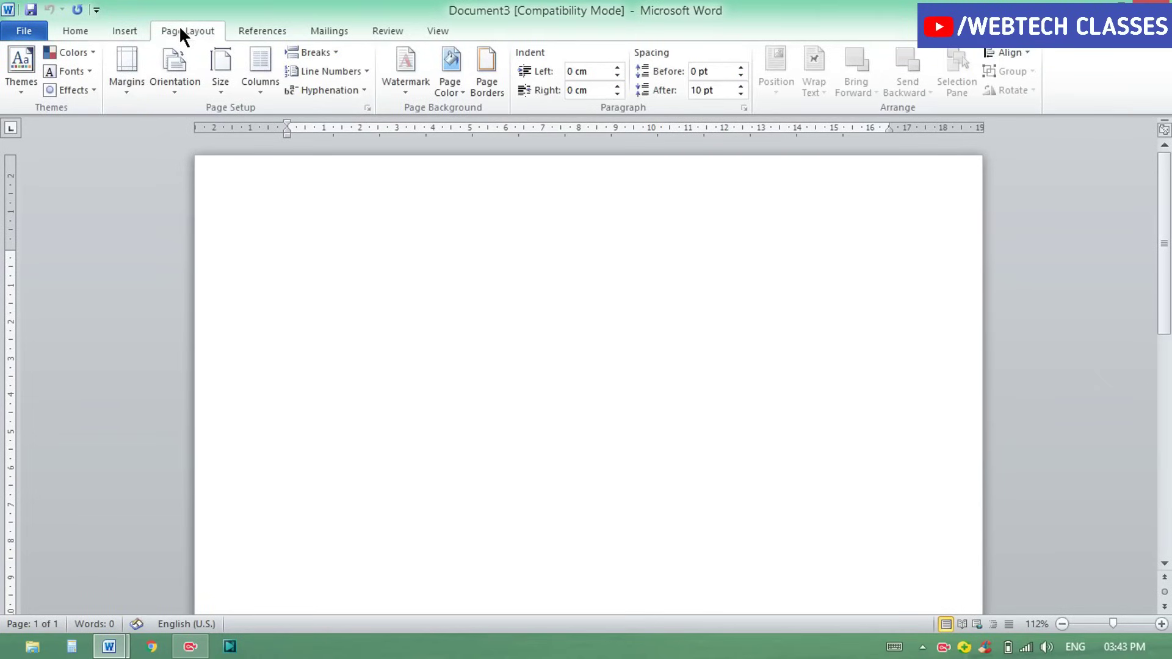
{"action": "left_click", "coordinate": [487, 91]}
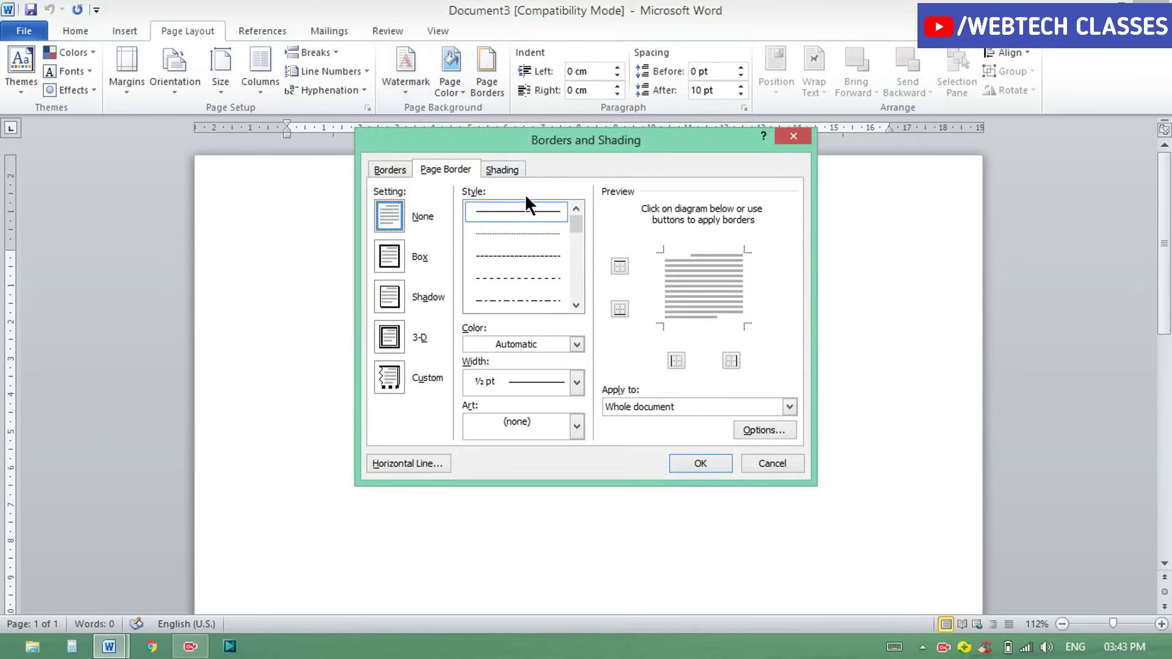
{"action": "mouse_move", "coordinate": [571, 224]}
{"action": "left_mouse_down"}
{"action": "mouse_move", "coordinate": [573, 244]}
{"action": "mouse_move", "coordinate": [574, 221]}
{"action": "left_mouse_up"}
{"action": "left_click", "coordinate": [533, 211]}
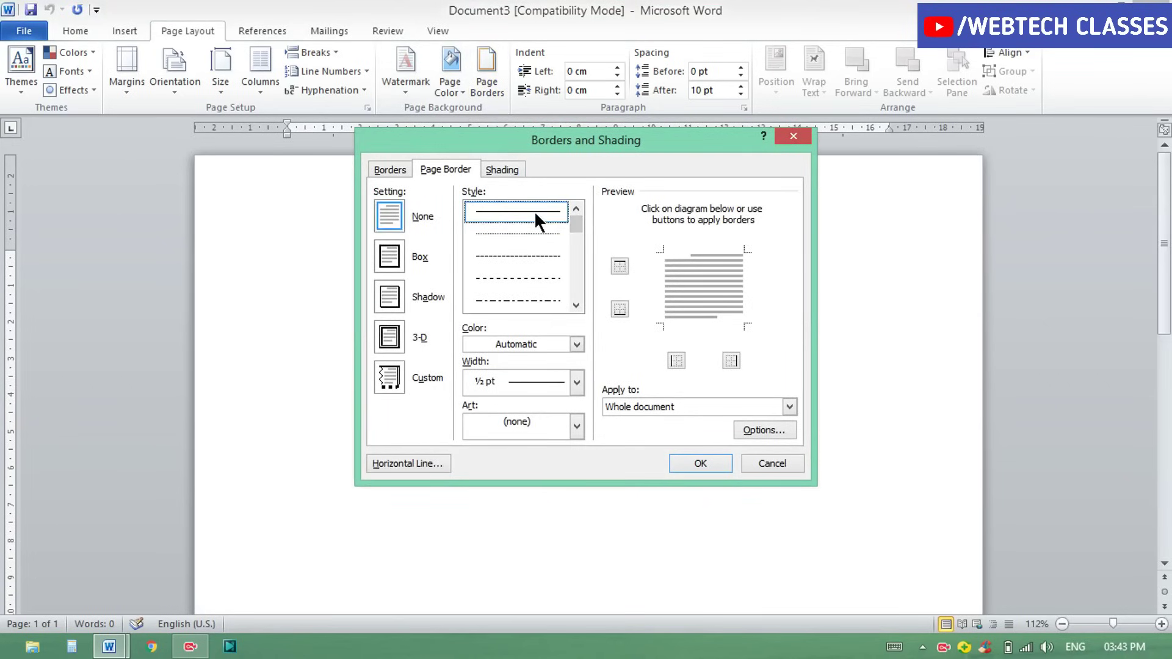
{"action": "left_click", "coordinate": [389, 258]}
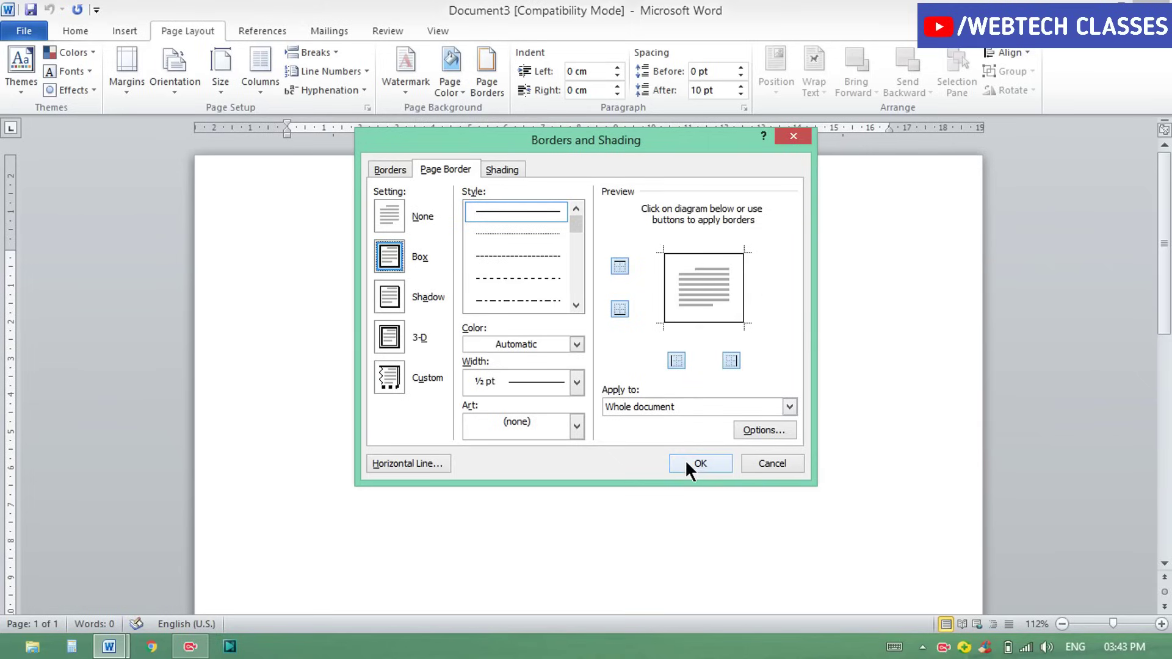
{"action": "left_click", "coordinate": [700, 464]}
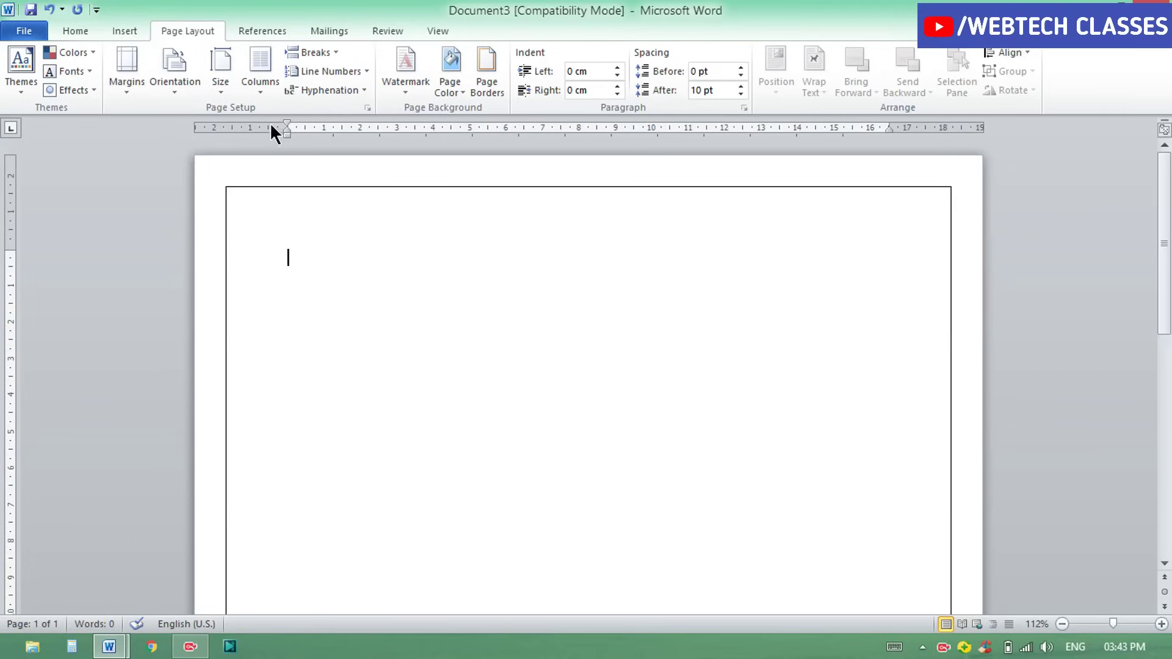
Set the left paragraph indent to -1 cm, checking it with test text, then deleting it.
{"action": "left_click_drag", "start_coordinate": [285, 129], "coordinate": [241, 127]}
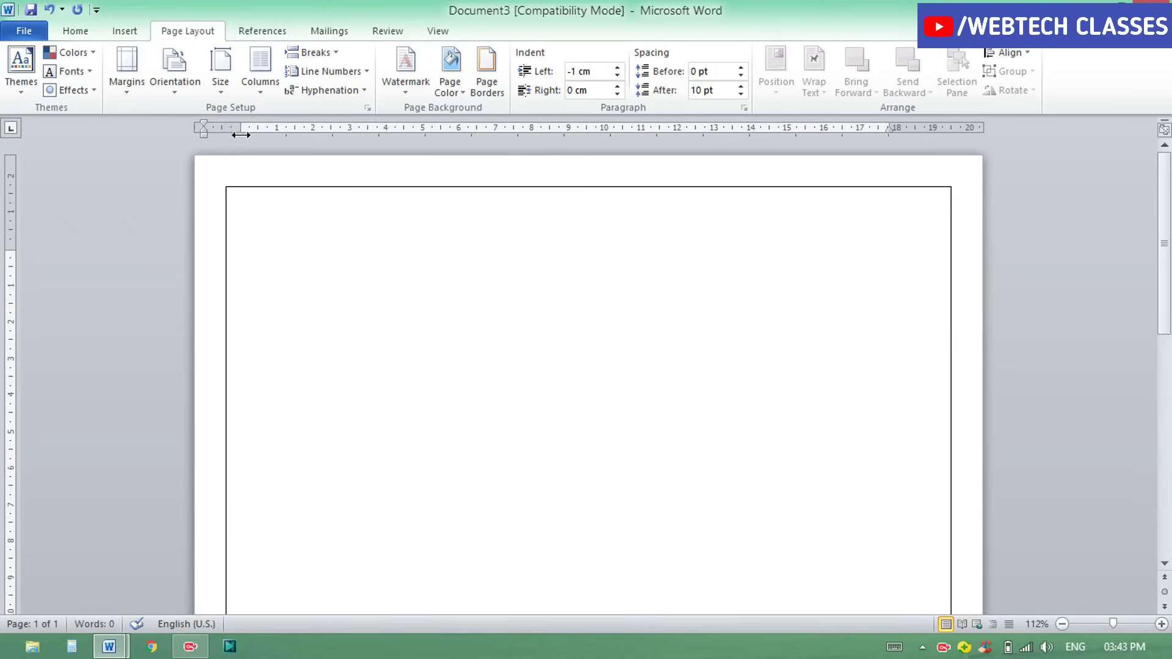
{"action": "left_click_drag", "start_coordinate": [238, 128], "coordinate": [274, 129]}
{"action": "type", "text": "hbbchbdhbchbchbh"}
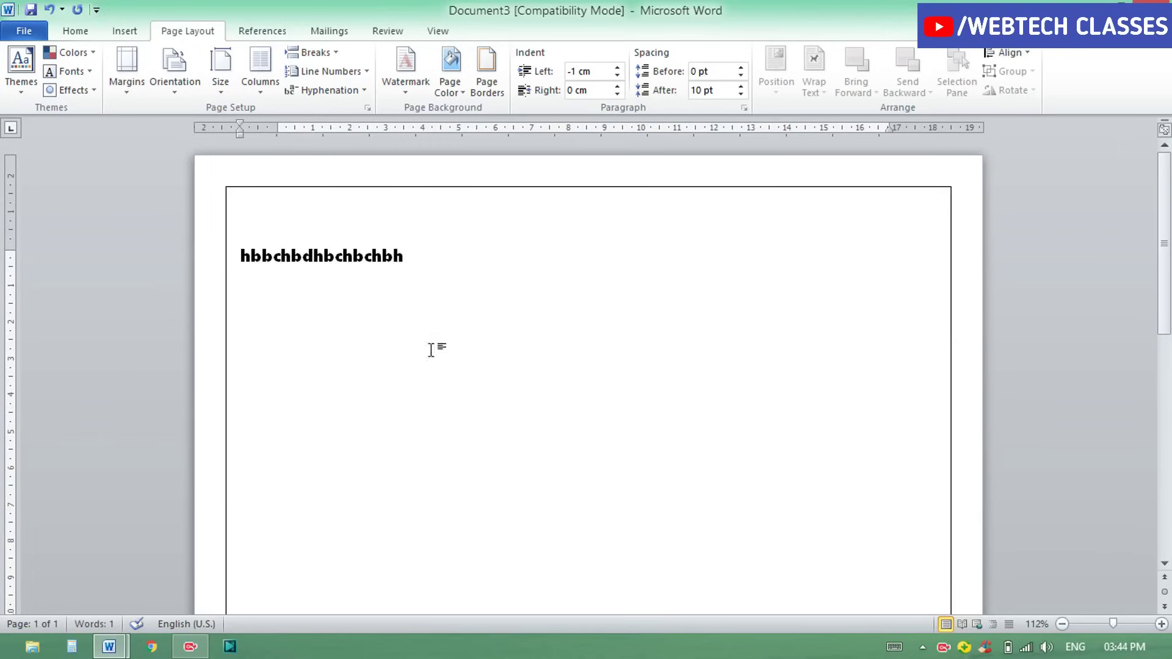
{"action": "key", "text": "BackSpace"}
{"action": "key", "text": "BackSpace"}
{"action": "key", "text": "BackSpace"}
{"action": "key", "text": "BackSpace"}
{"action": "key", "text": "BackSpace"}
{"action": "key", "text": "BackSpace"}
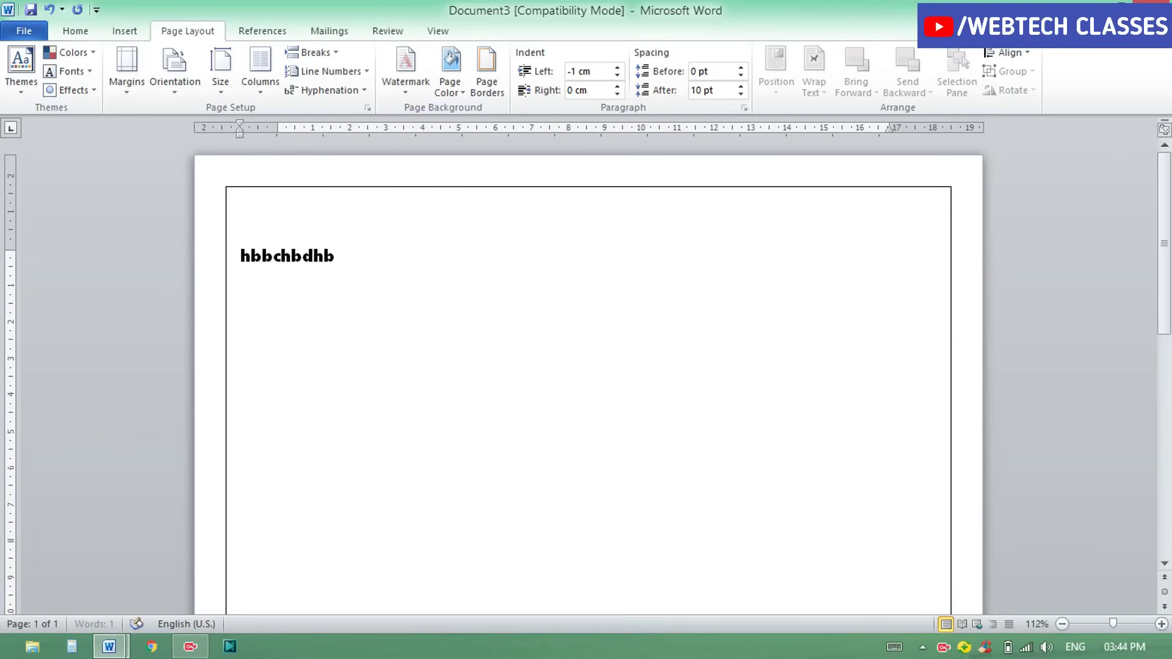
{"action": "key", "text": "BackSpace"}
{"action": "key", "text": "BackSpace"}
{"action": "key", "text": "BackSpace"}
{"action": "key", "text": "BackSpace"}
{"action": "key", "text": "BackSpace"}
{"action": "key", "text": "BackSpace"}
{"action": "key", "text": "BackSpace"}
{"action": "key", "text": "BackSpace"}
{"action": "key", "text": "BackSpace"}
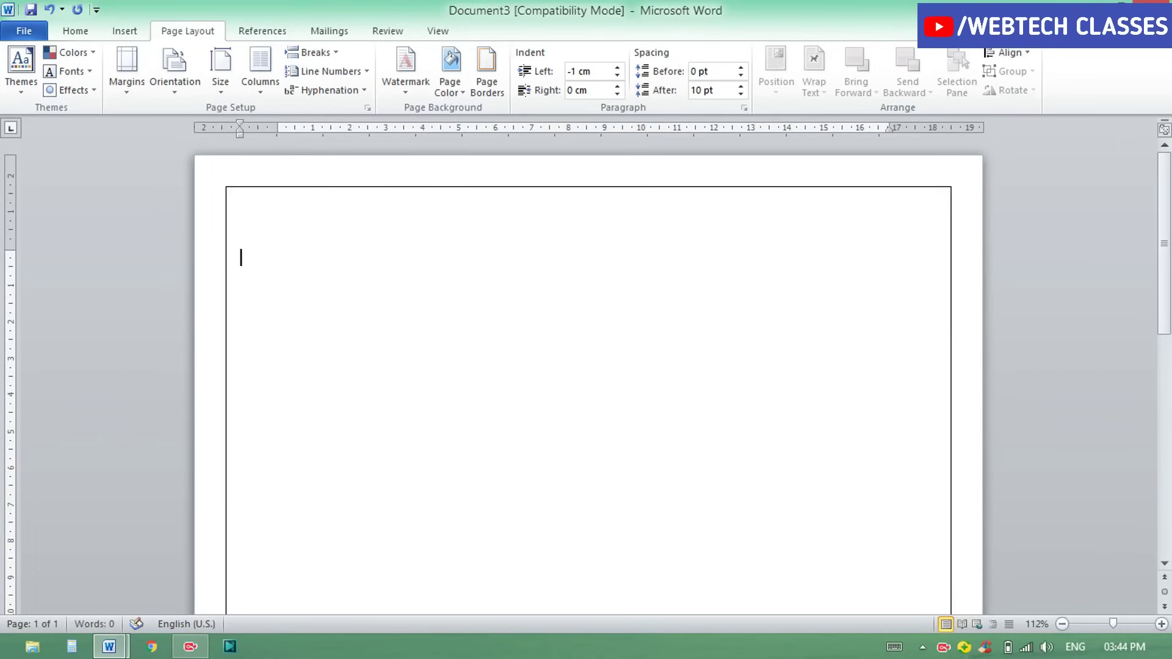
Extend the right indent to about 18 cm and reduce the top and bottom page margins.
{"action": "left_click_drag", "start_coordinate": [900, 124], "coordinate": [926, 128]}
{"action": "left_click_drag", "start_coordinate": [6, 250], "coordinate": [7, 190]}
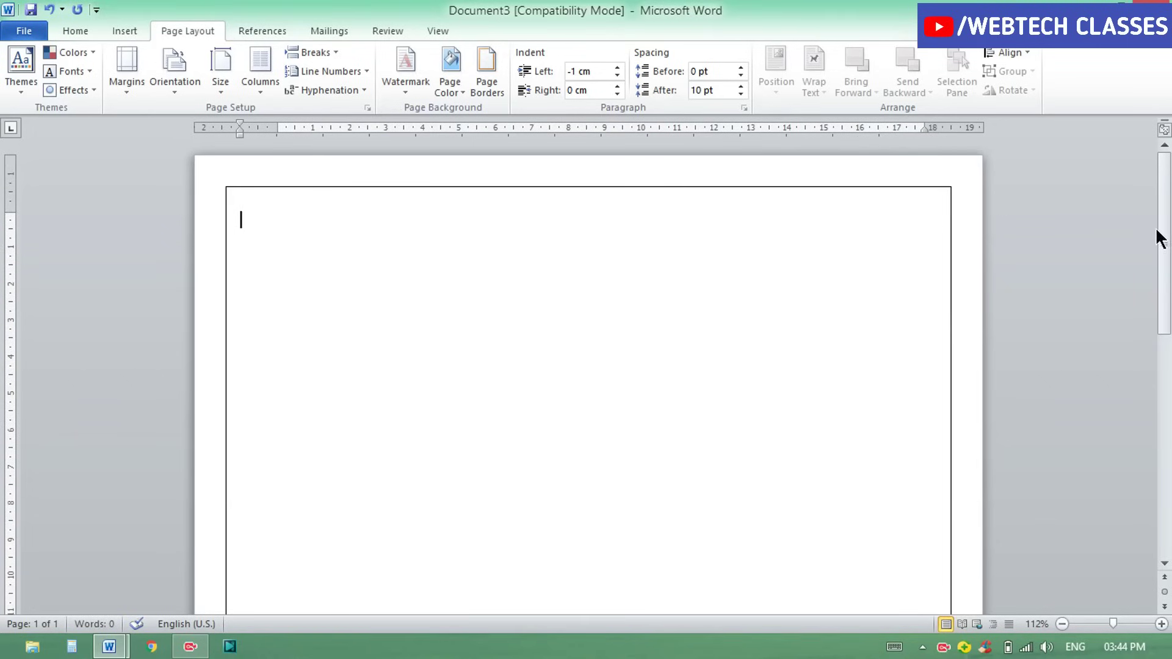
{"action": "scroll", "coordinate": [1162, 238], "scroll_direction": "down", "scroll_amount": 10}
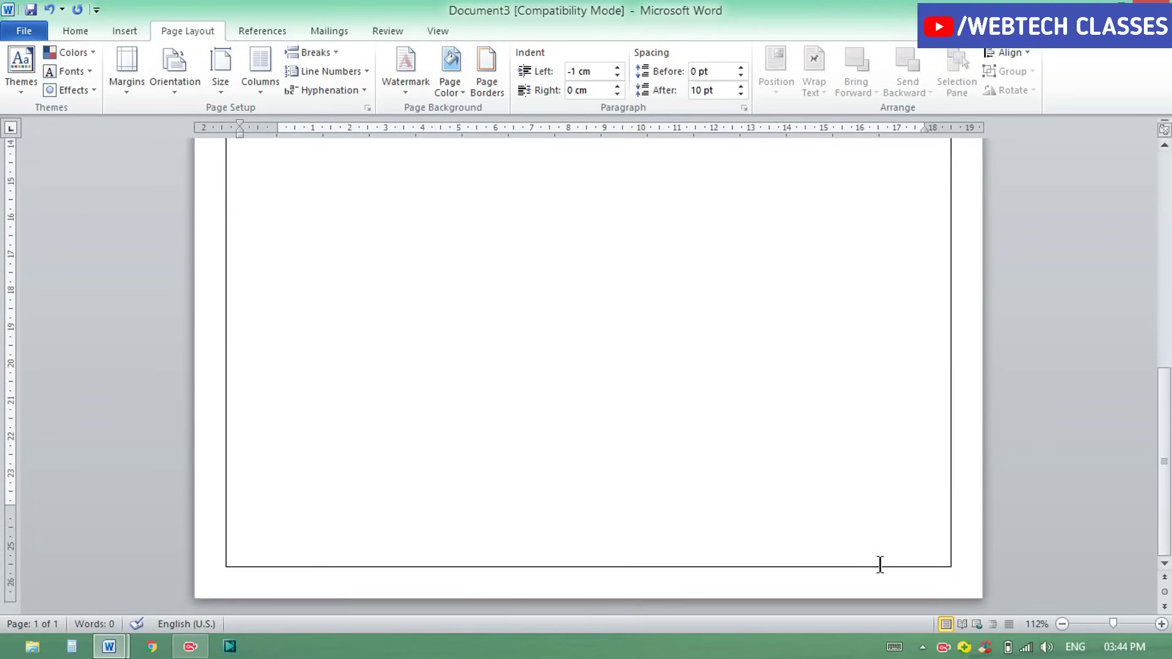
{"action": "left_click_drag", "start_coordinate": [12, 505], "coordinate": [15, 543]}
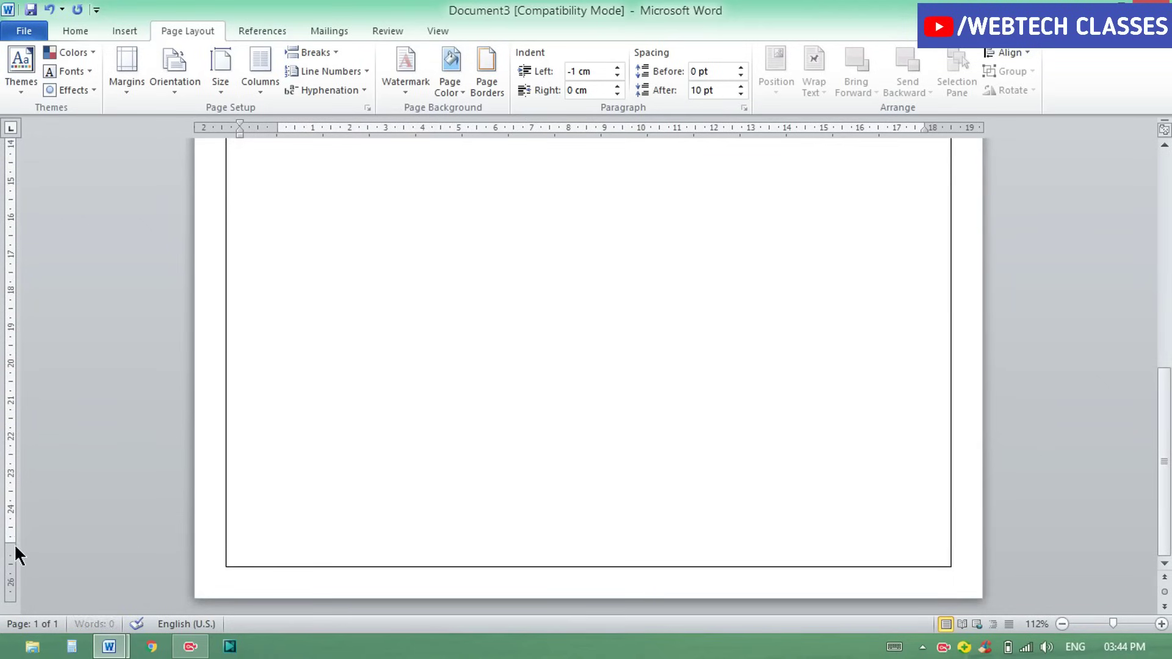
{"action": "left_click_drag", "start_coordinate": [1165, 479], "coordinate": [1153, 196]}
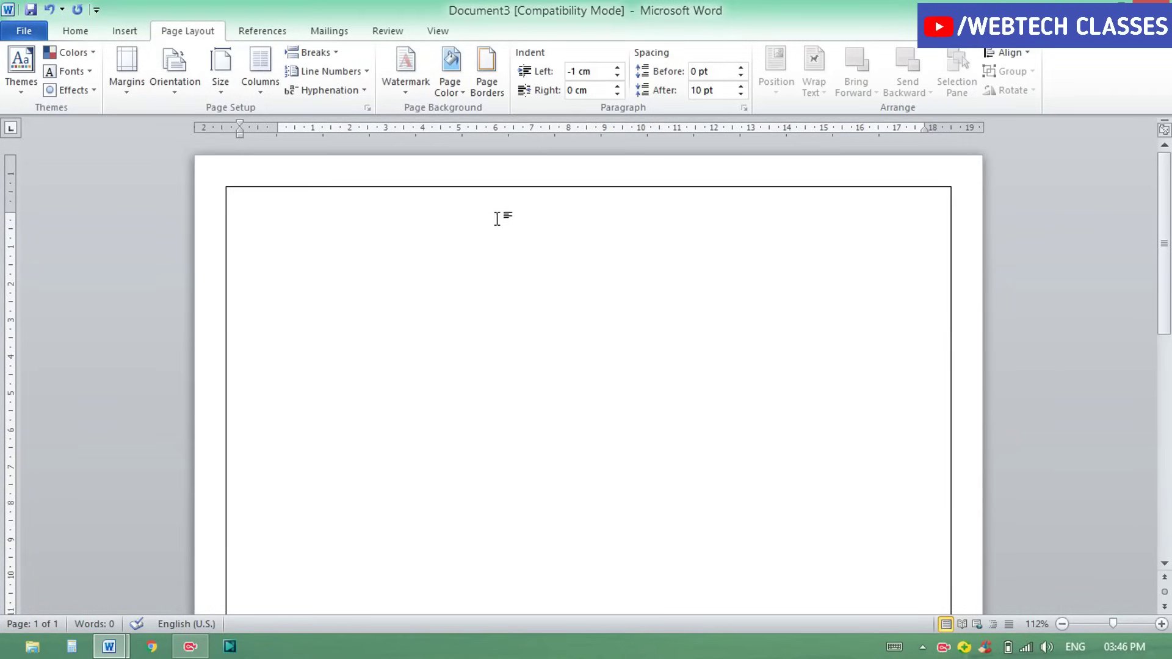
Type a centered, bold Aharoni 14 heading 'WEBTECH CLASSES' and select it.
{"action": "left_click", "coordinate": [76, 33]}
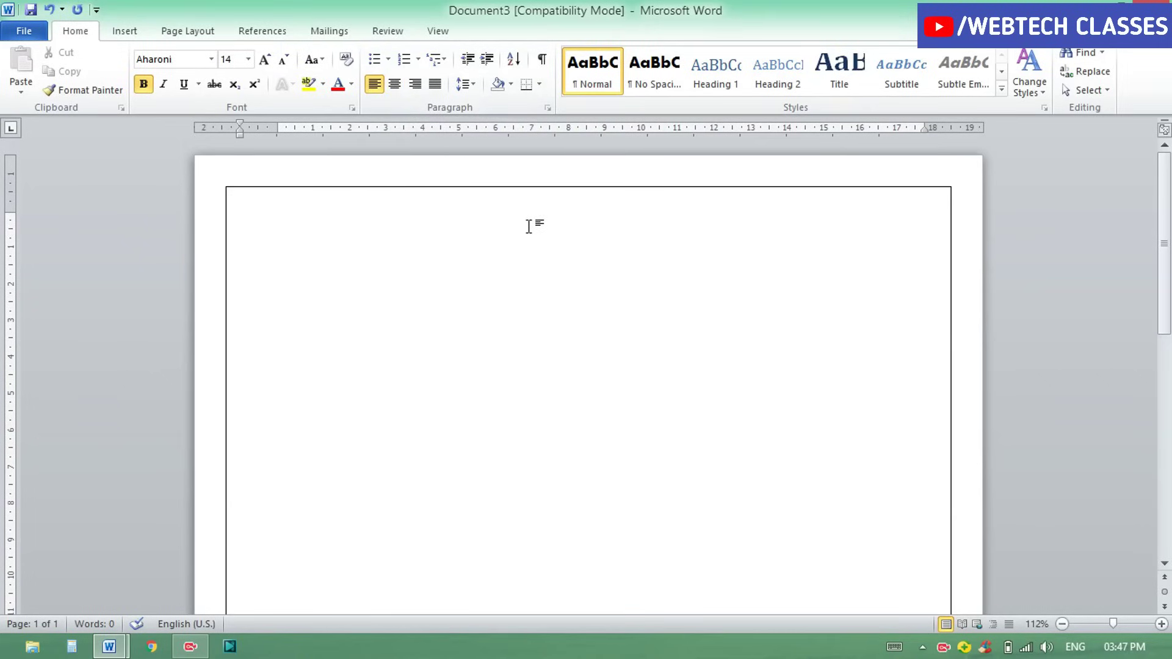
{"action": "key", "text": "ctrl+e"}
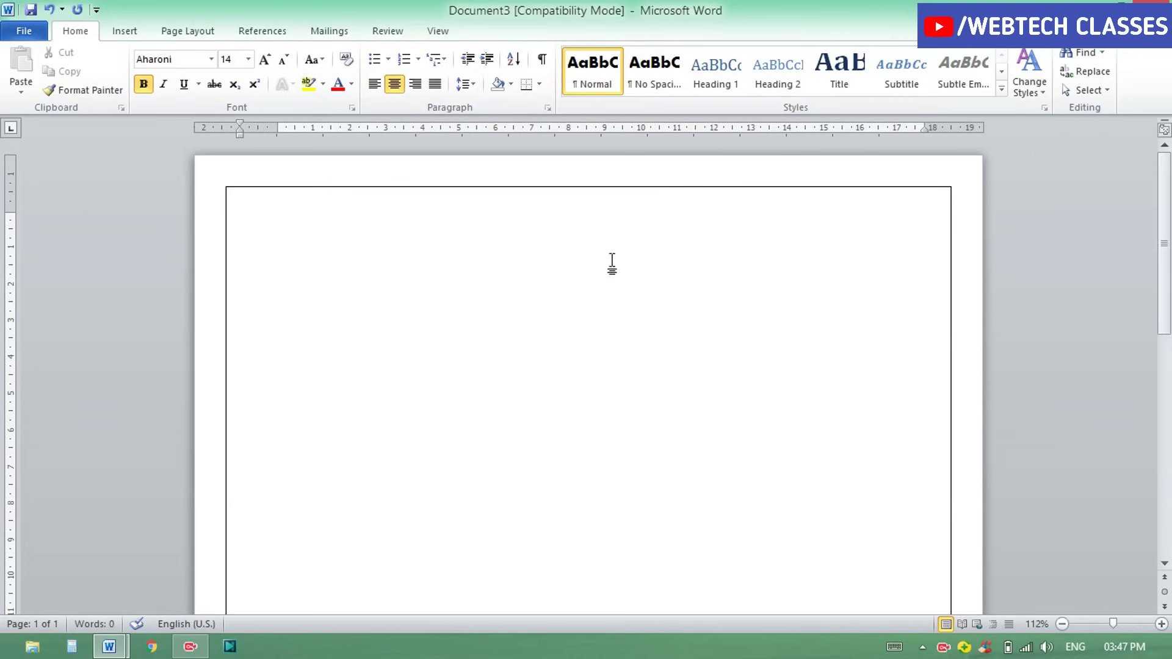
{"action": "type", "text": "WE"}
{"action": "type", "text": "BTECH"}
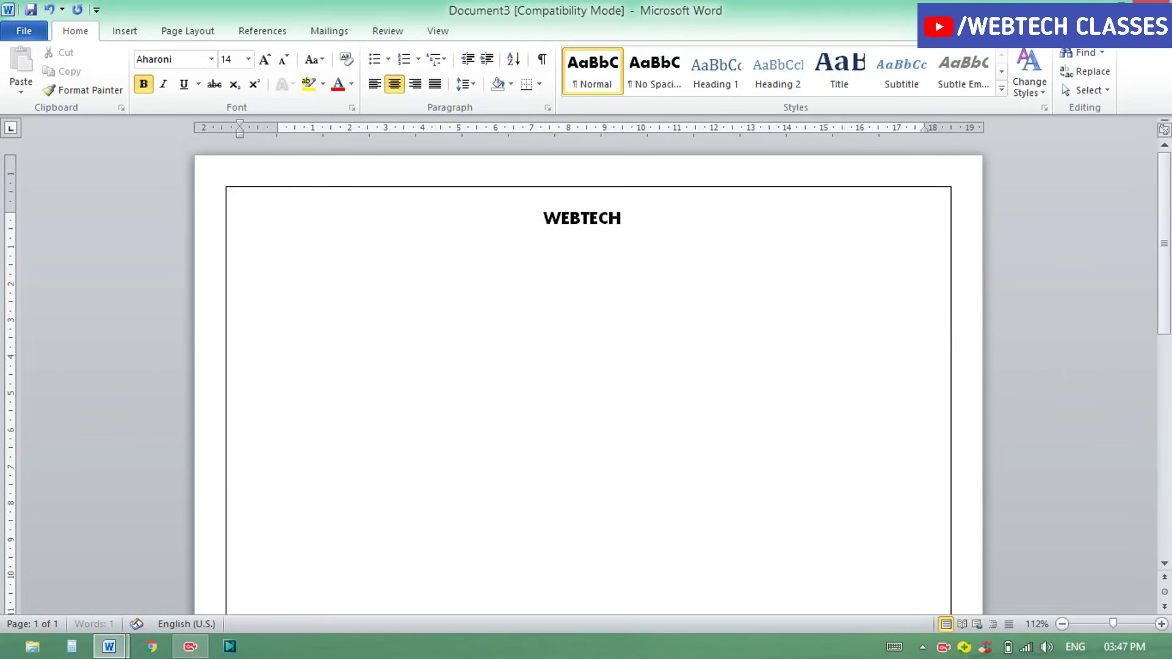
{"action": "type", "text": " CLASSE"}
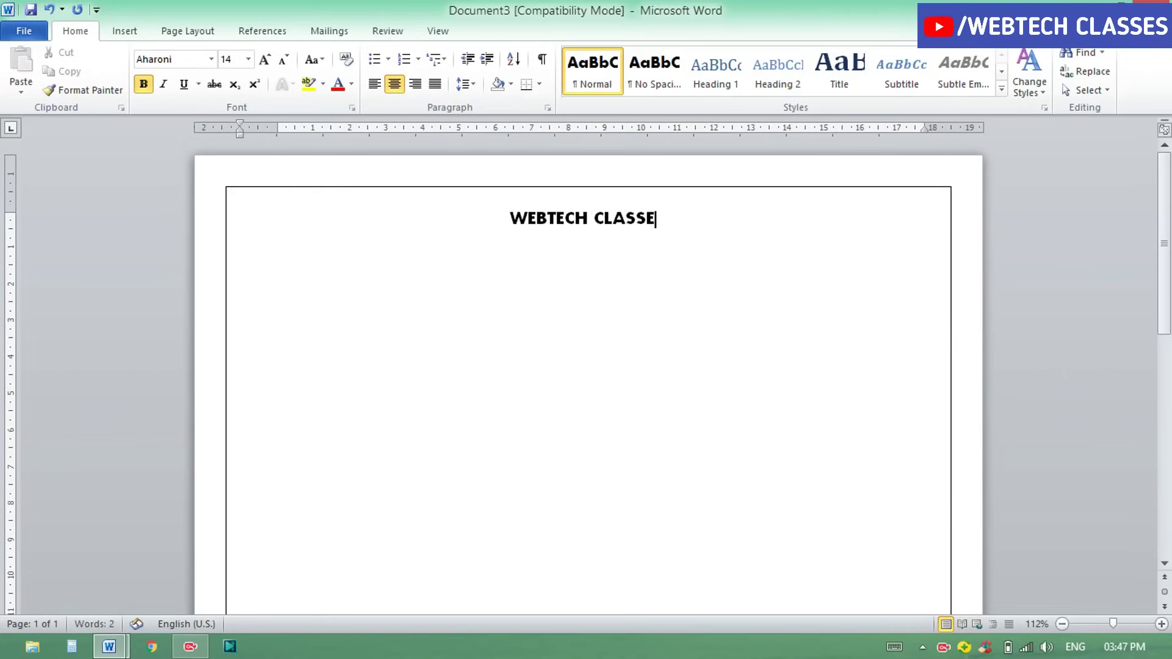
{"action": "type", "text": "S"}
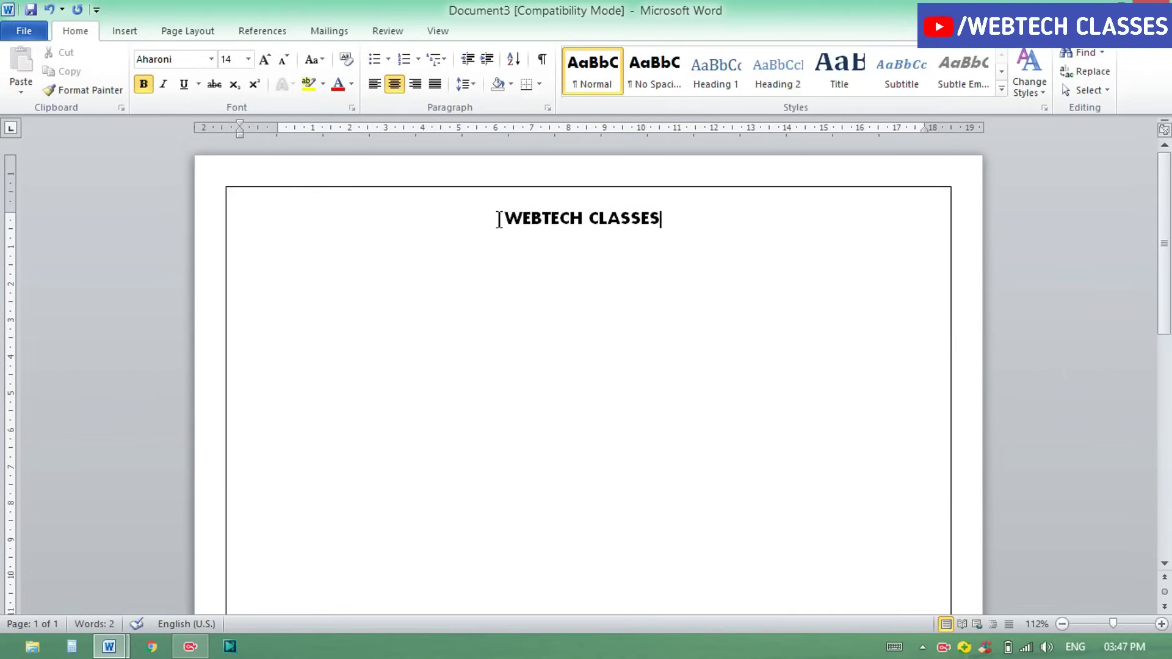
{"action": "left_click_drag", "start_coordinate": [499, 219], "coordinate": [668, 222]}
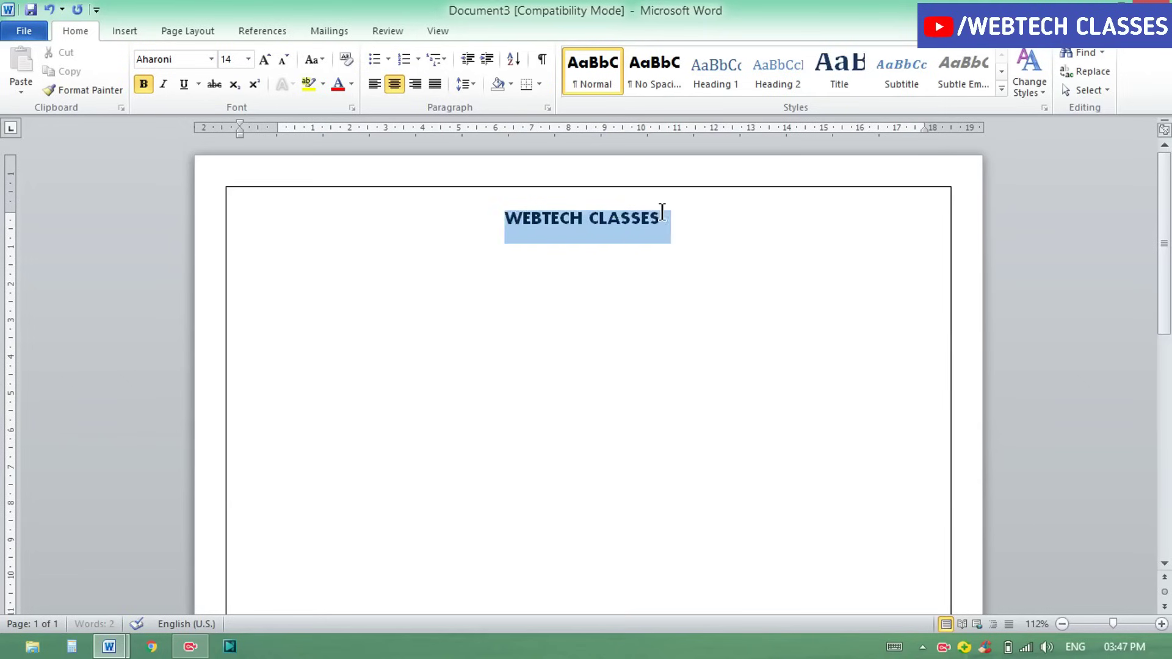
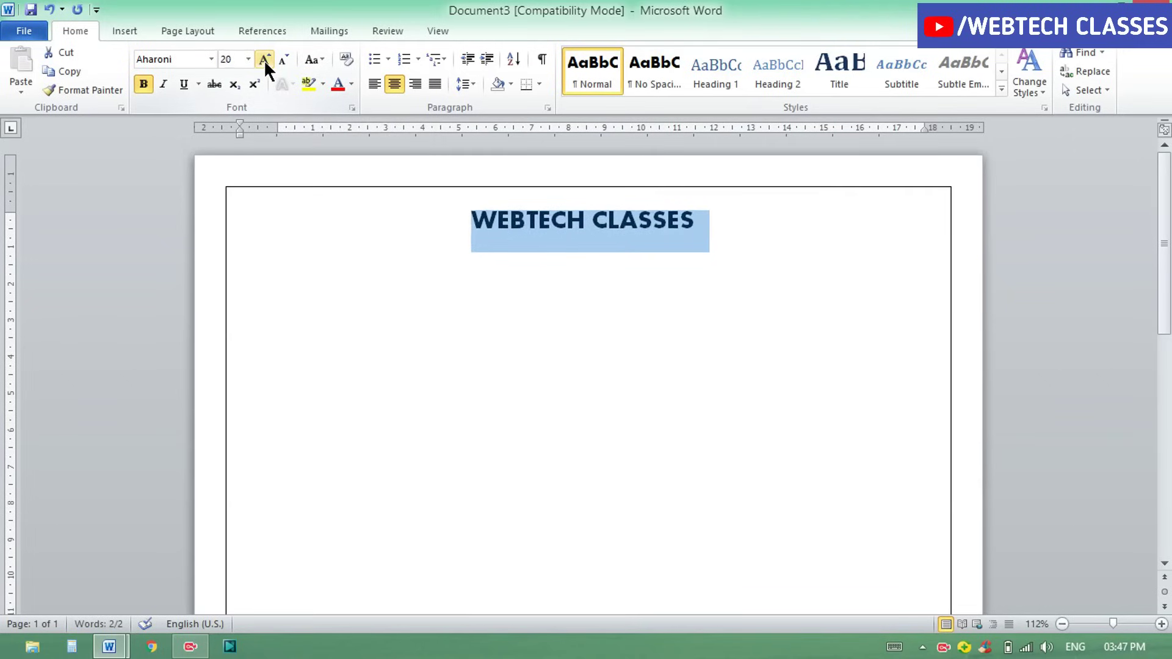
Set the WEBTECH CLASSES heading in Cambria (Headings), underline it, and start a new line beneath.
{"action": "left_click", "coordinate": [211, 59]}
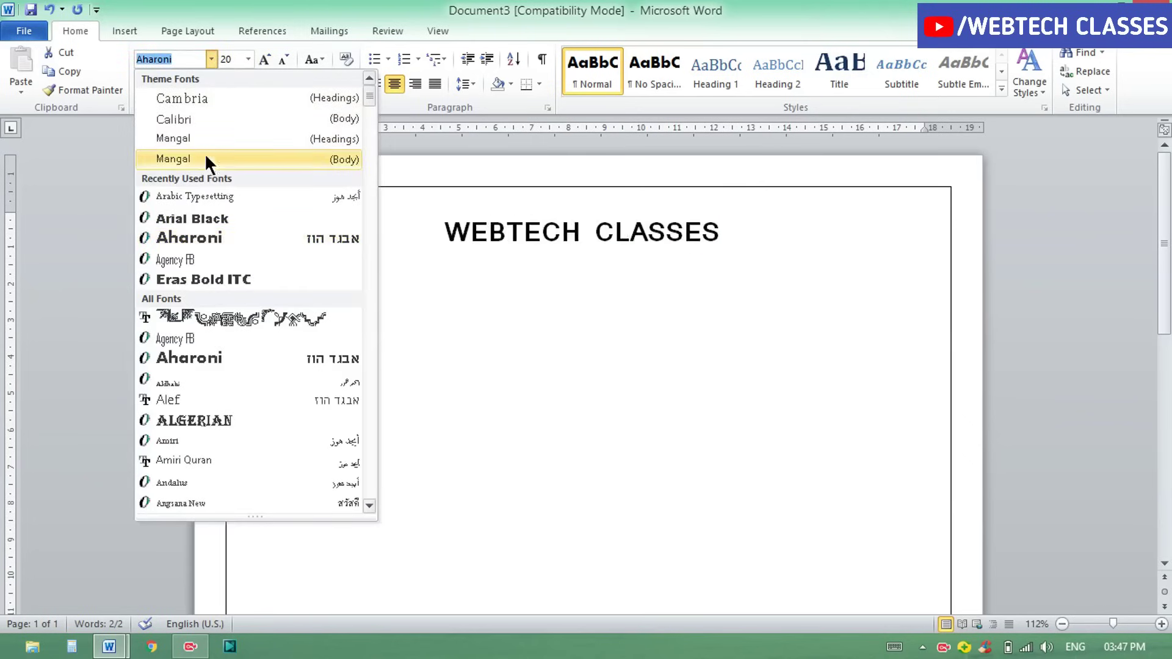
{"action": "left_click", "coordinate": [188, 98]}
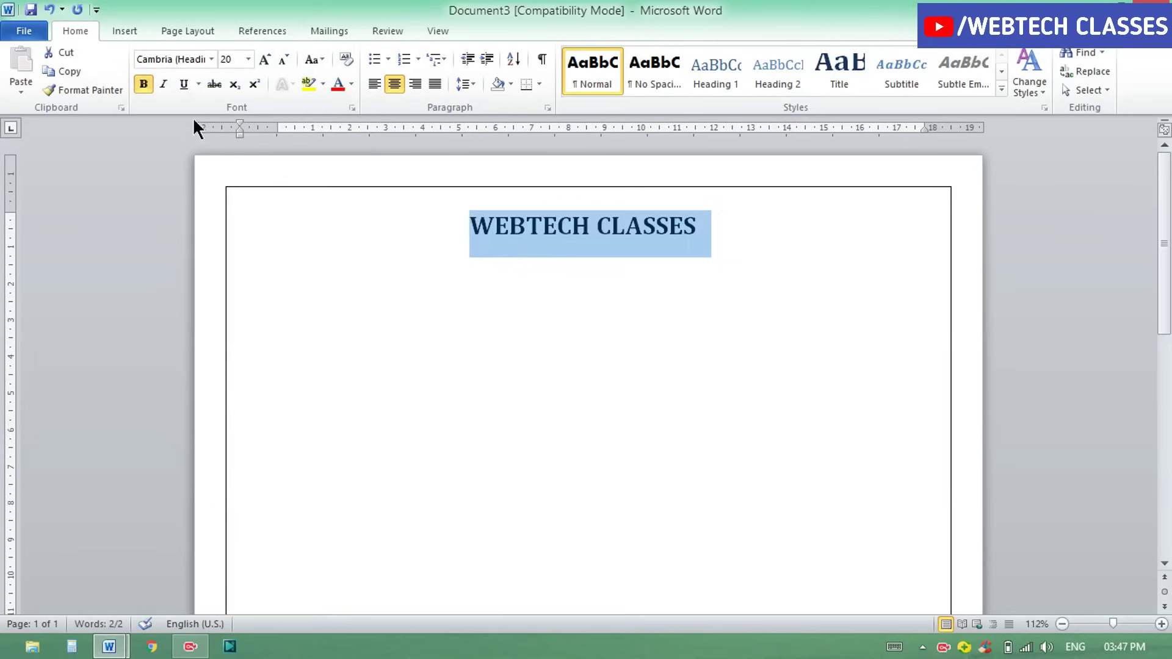
{"action": "left_click", "coordinate": [184, 83]}
{"action": "left_click", "coordinate": [712, 386]}
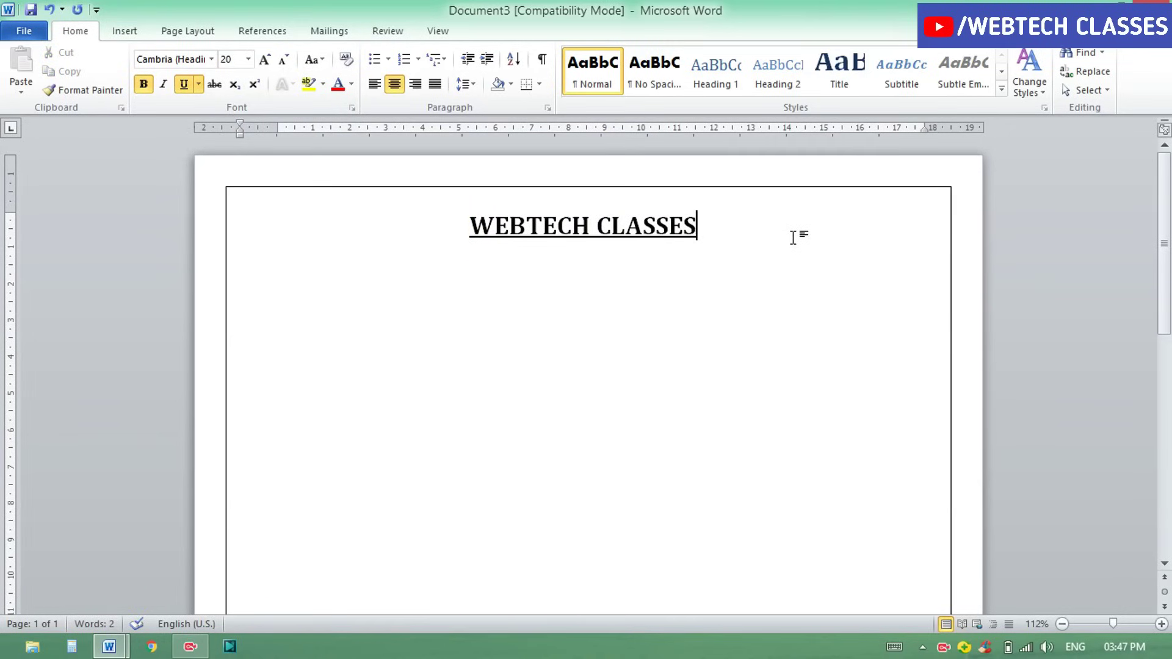
{"action": "key", "text": "Return"}
Type 'MOB :' then the two comma-separated mobile numbers, clearing the heading's formatting.
{"action": "type", "text": "MOB"}
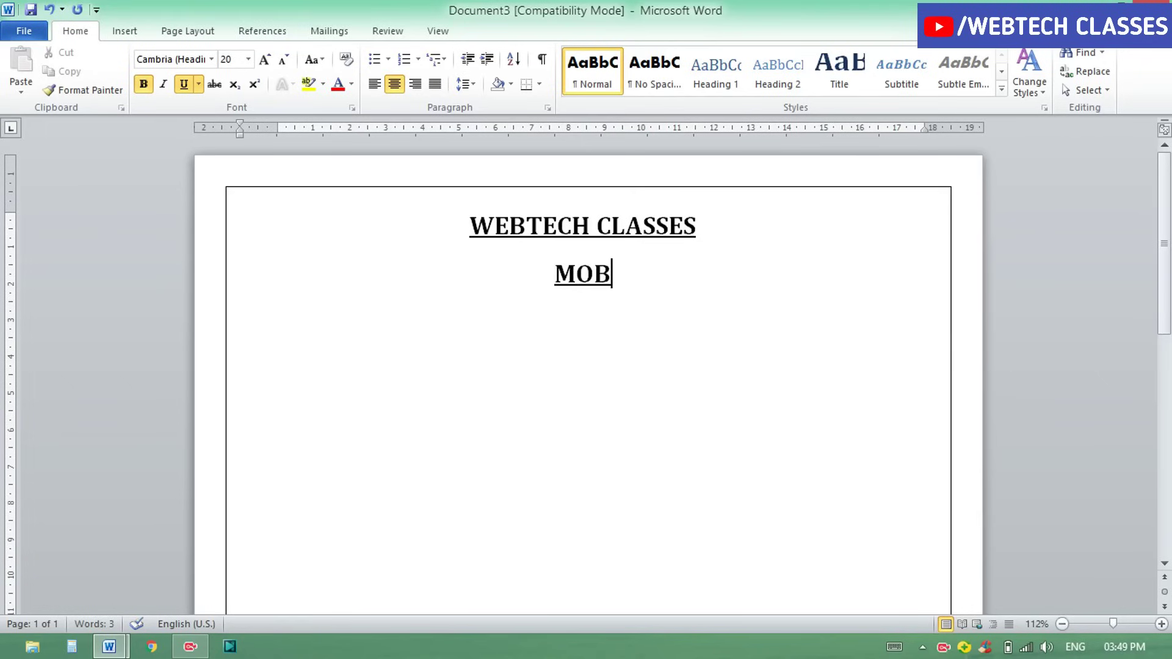
{"action": "key", "text": "ctrl+space"}
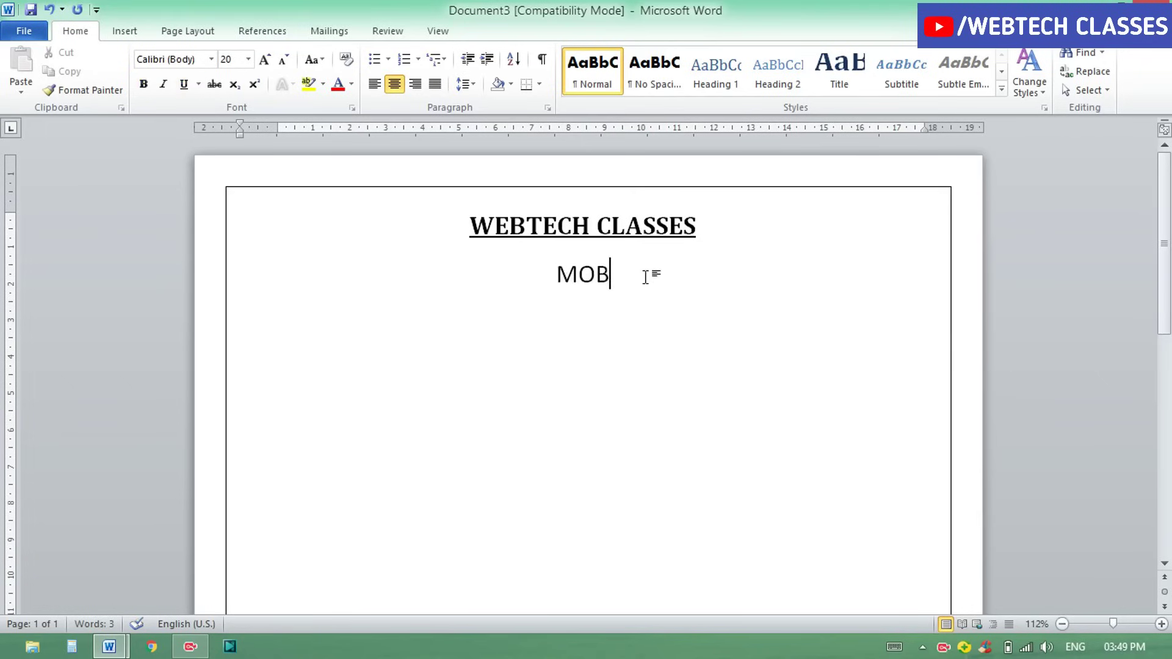
{"action": "type", "text": " :"}
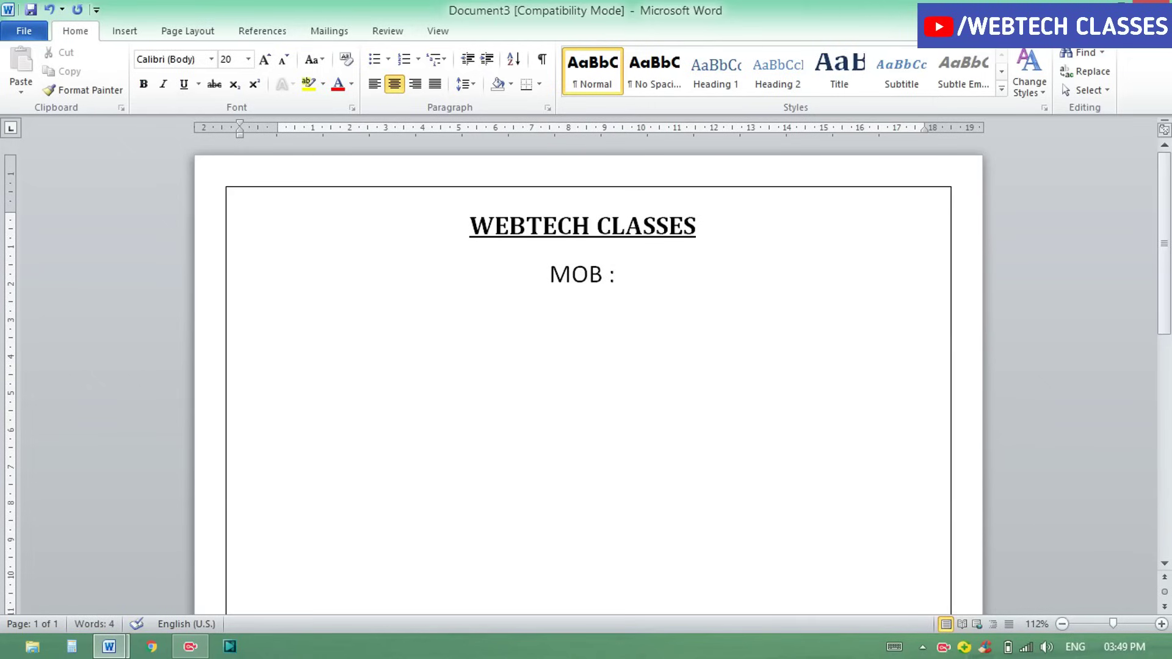
{"action": "type", "text": " 852741"}
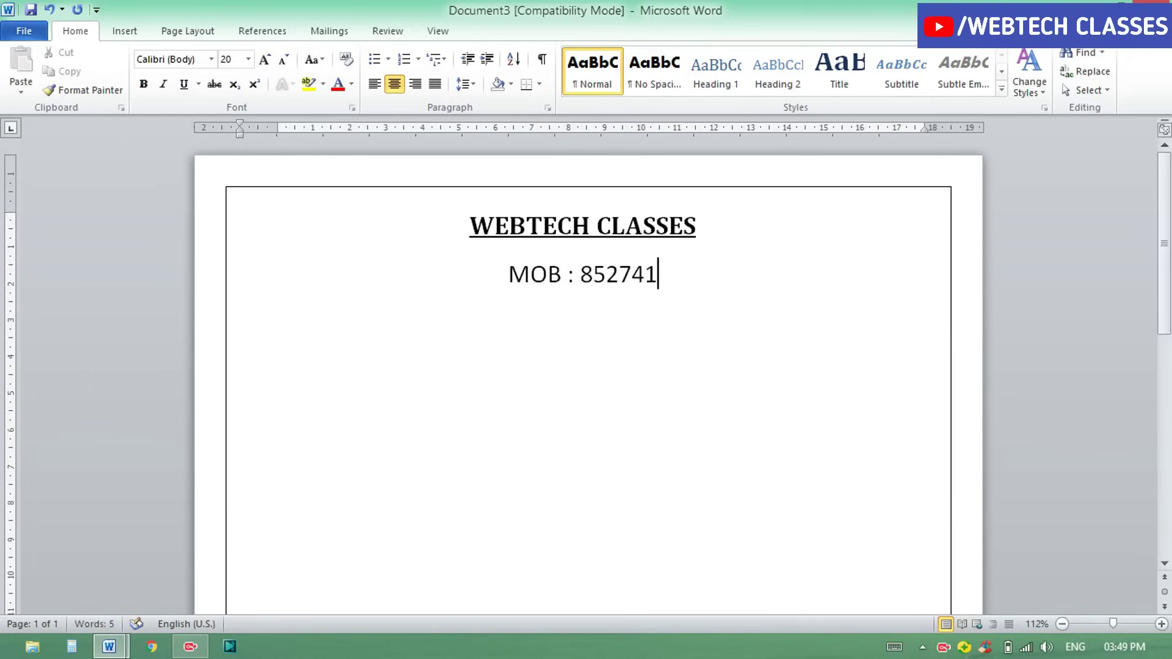
{"action": "type", "text": "236,"}
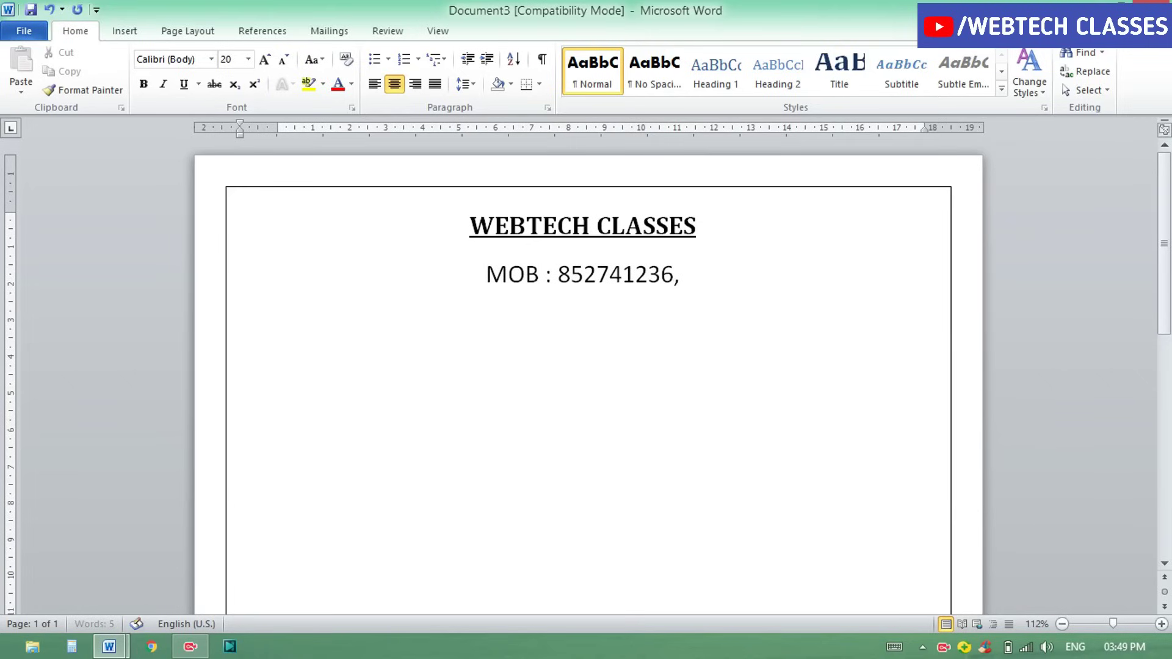
{"action": "type", "text": "789456"}
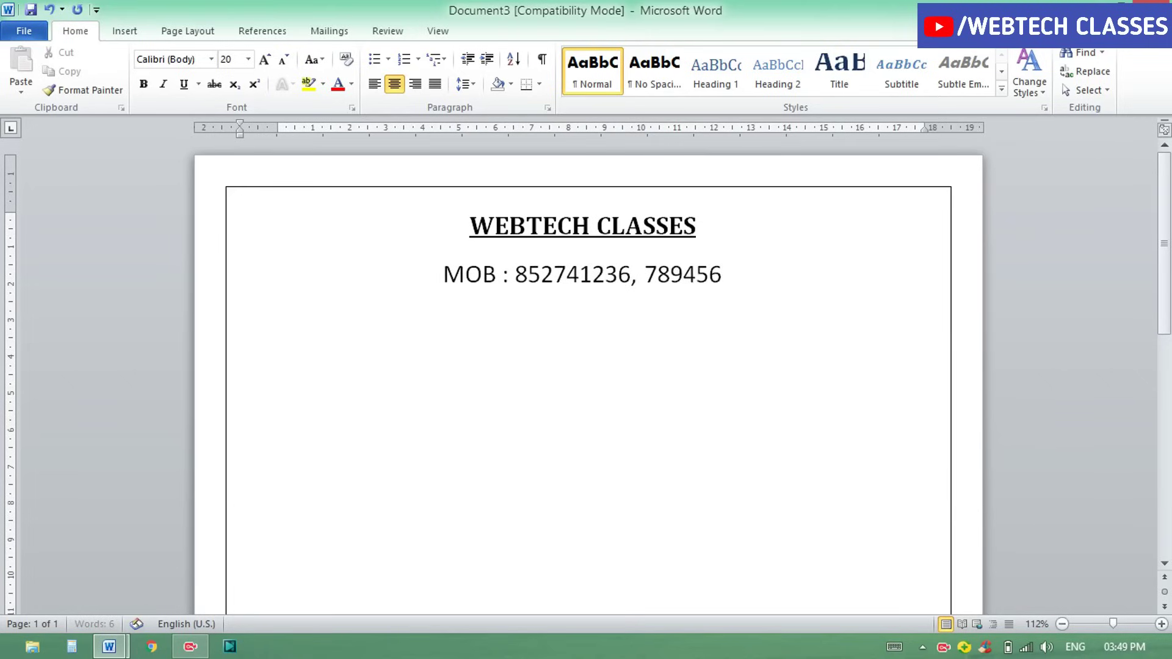
{"action": "type", "text": "123"}
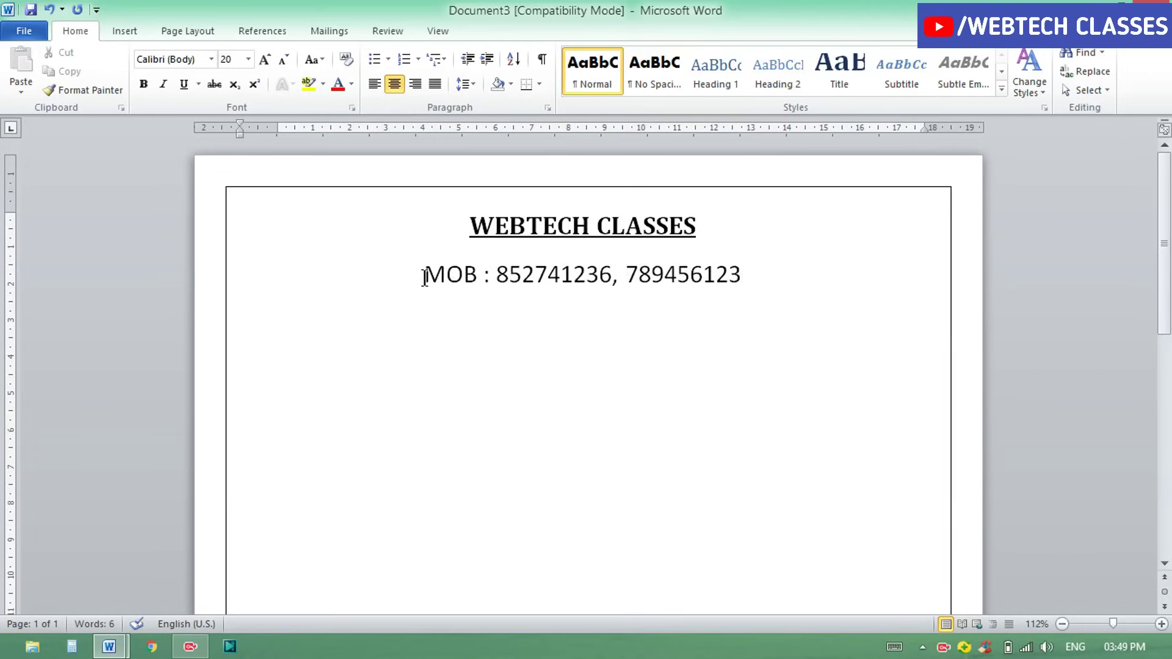
Shrink the mobile-numbers line to 14 pt bold, then select both header lines.
{"action": "left_click_drag", "start_coordinate": [424, 278], "coordinate": [773, 264]}
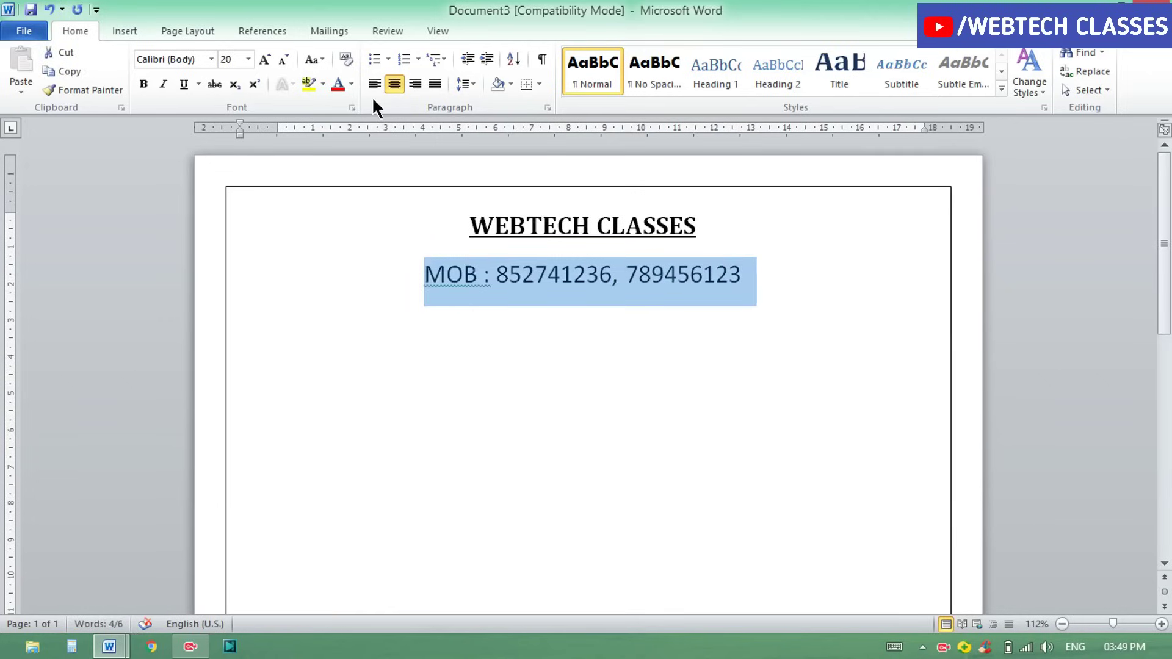
{"action": "left_click", "coordinate": [284, 58]}
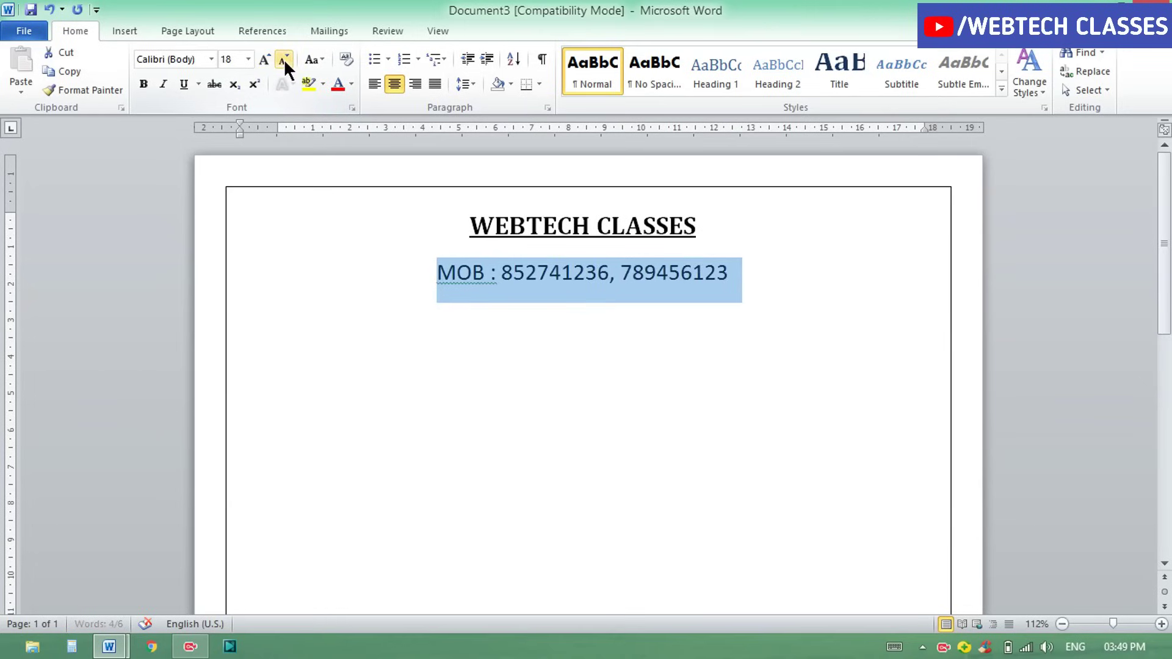
{"action": "left_click", "coordinate": [284, 58]}
{"action": "left_click", "coordinate": [284, 58]}
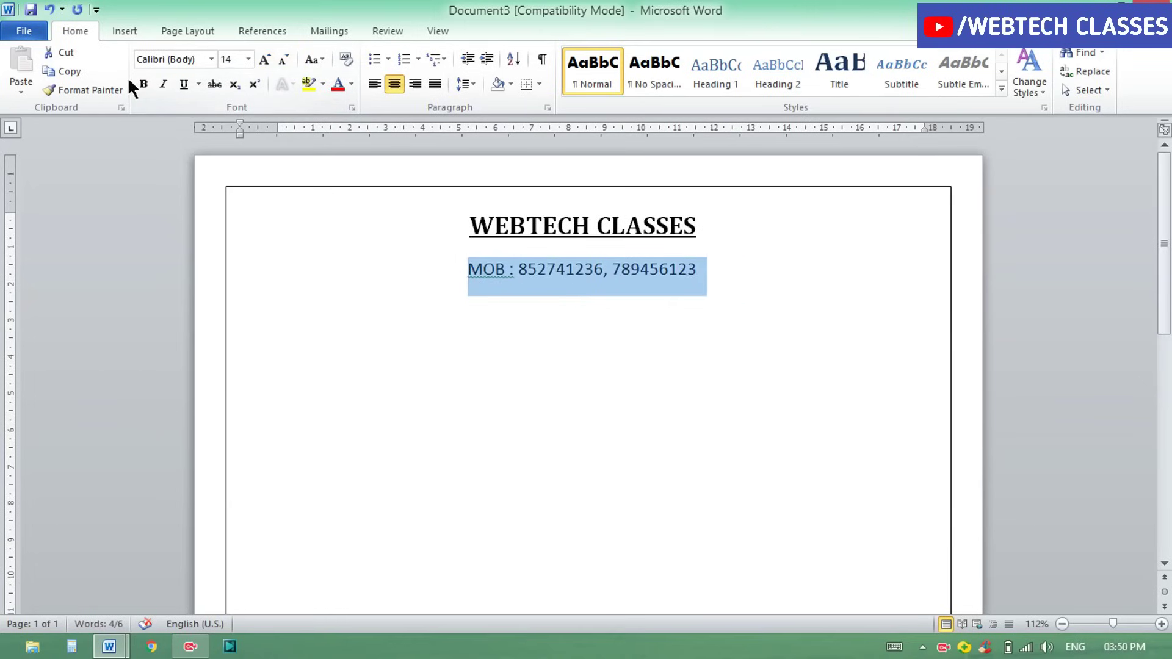
{"action": "left_click", "coordinate": [143, 84]}
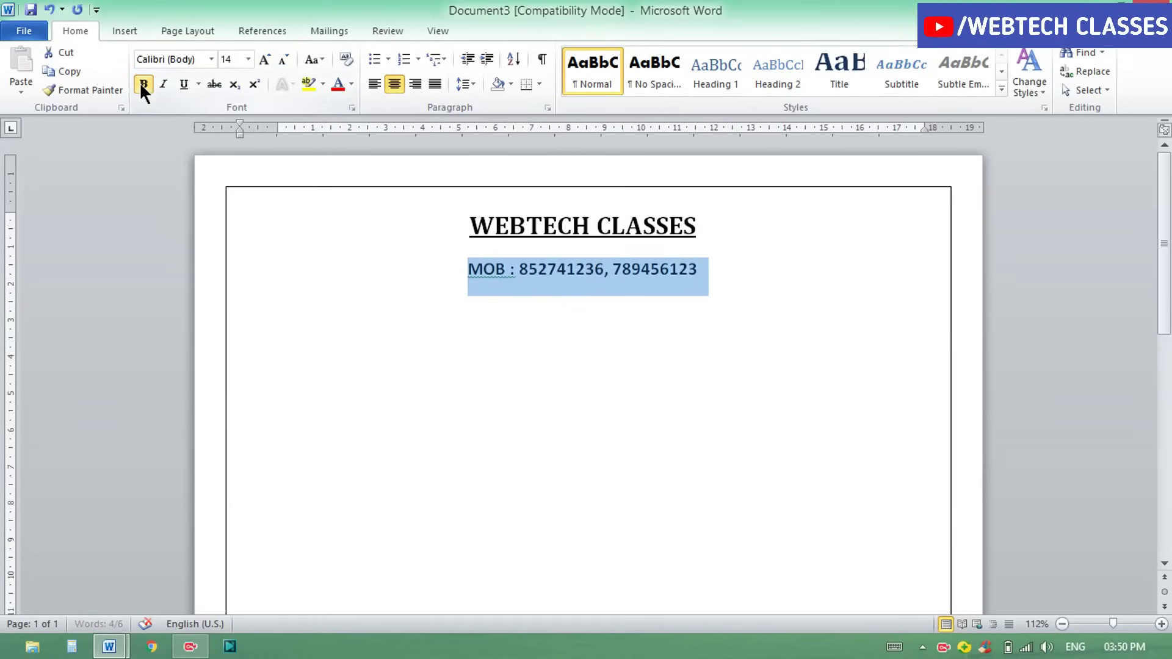
{"action": "left_click", "coordinate": [714, 272]}
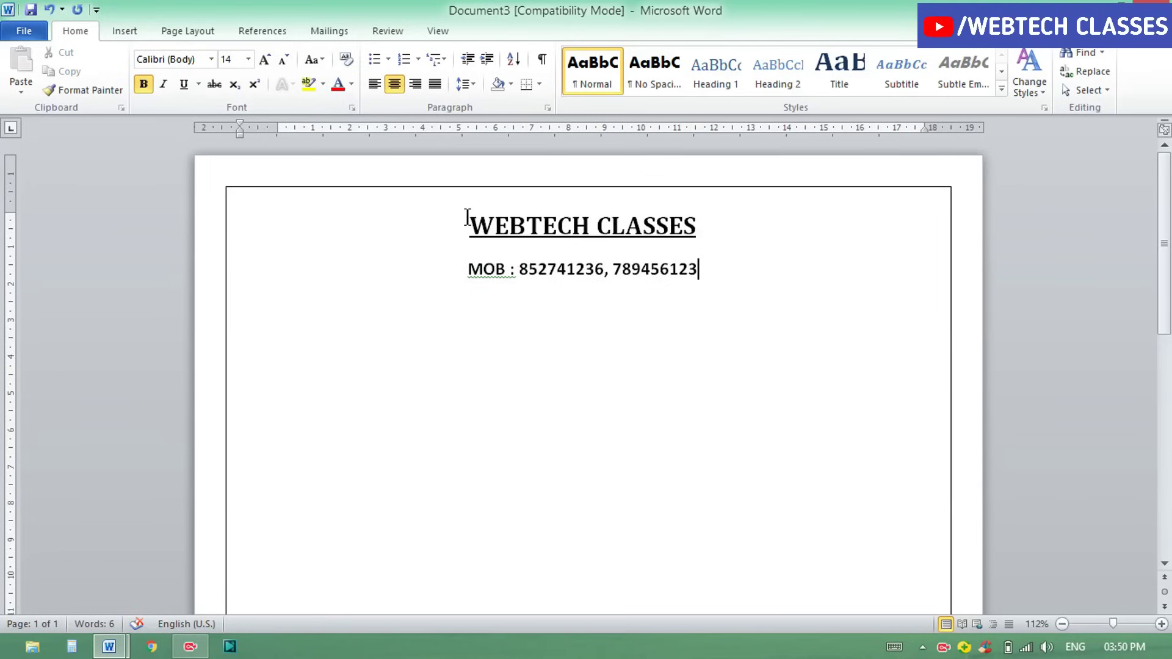
{"action": "left_click_drag", "start_coordinate": [471, 226], "coordinate": [709, 274]}
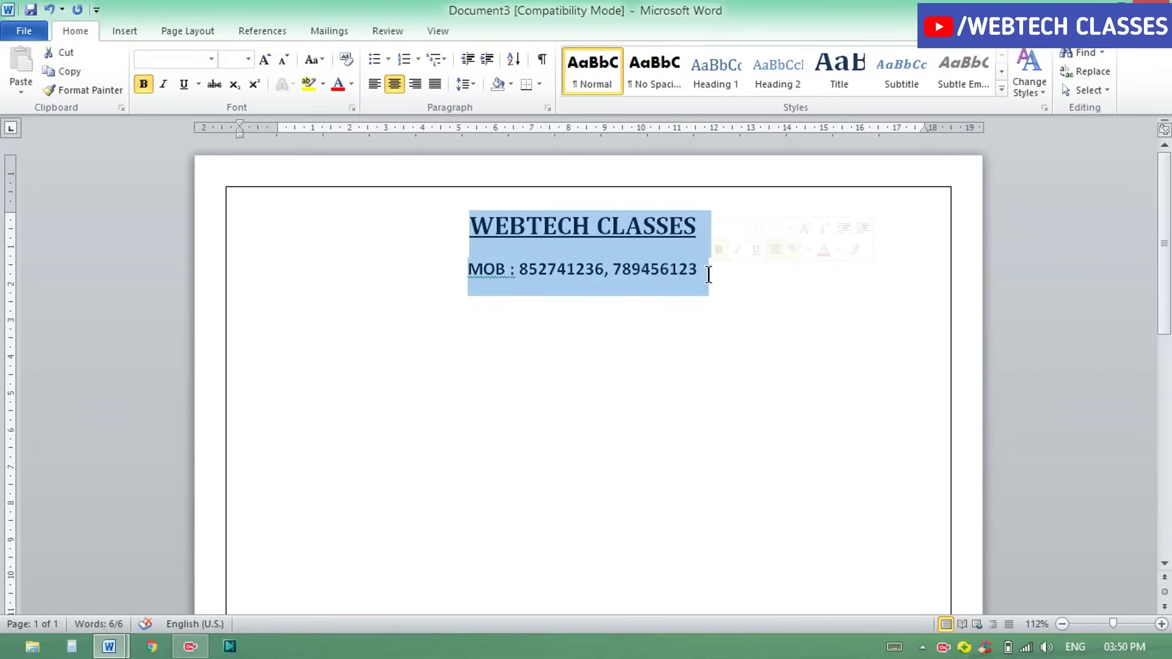
Set Spacing After to 0 pt for both header lines in the Paragraph dialog.
{"action": "left_click", "coordinate": [473, 86]}
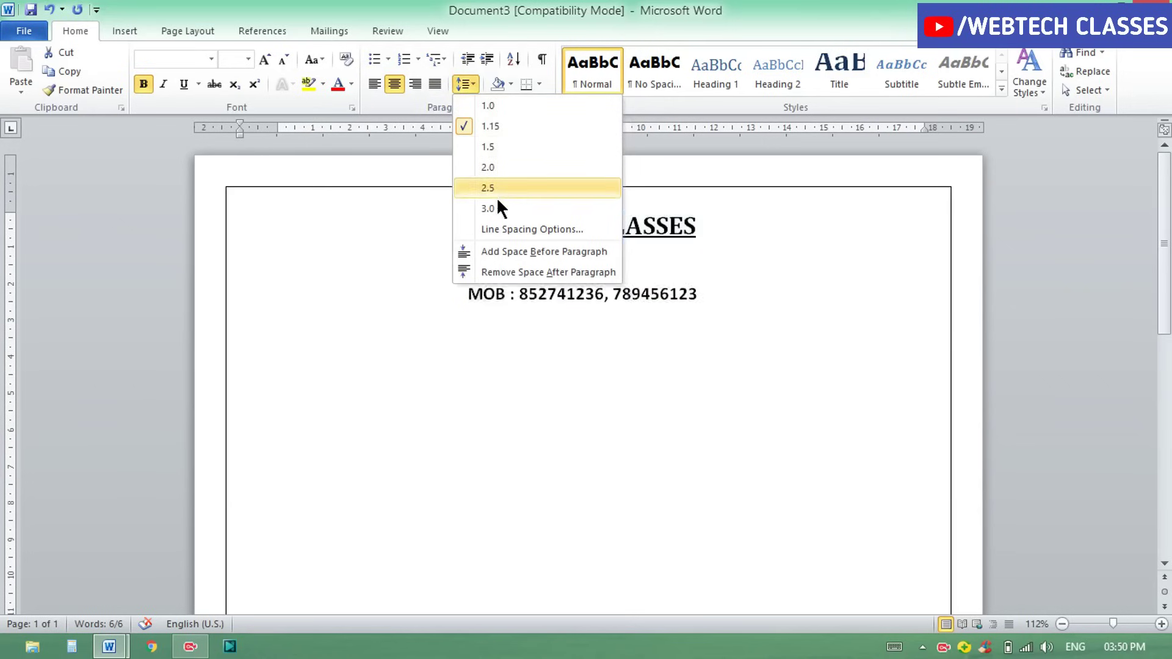
{"action": "left_click", "coordinate": [512, 230]}
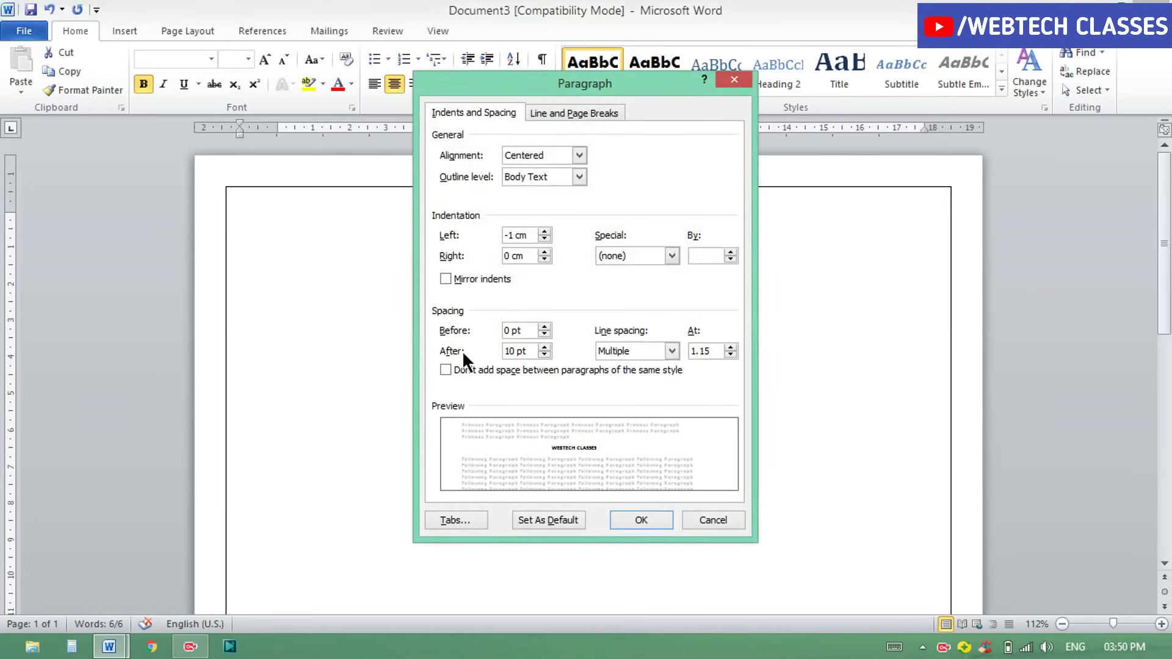
{"action": "left_click", "coordinate": [544, 347]}
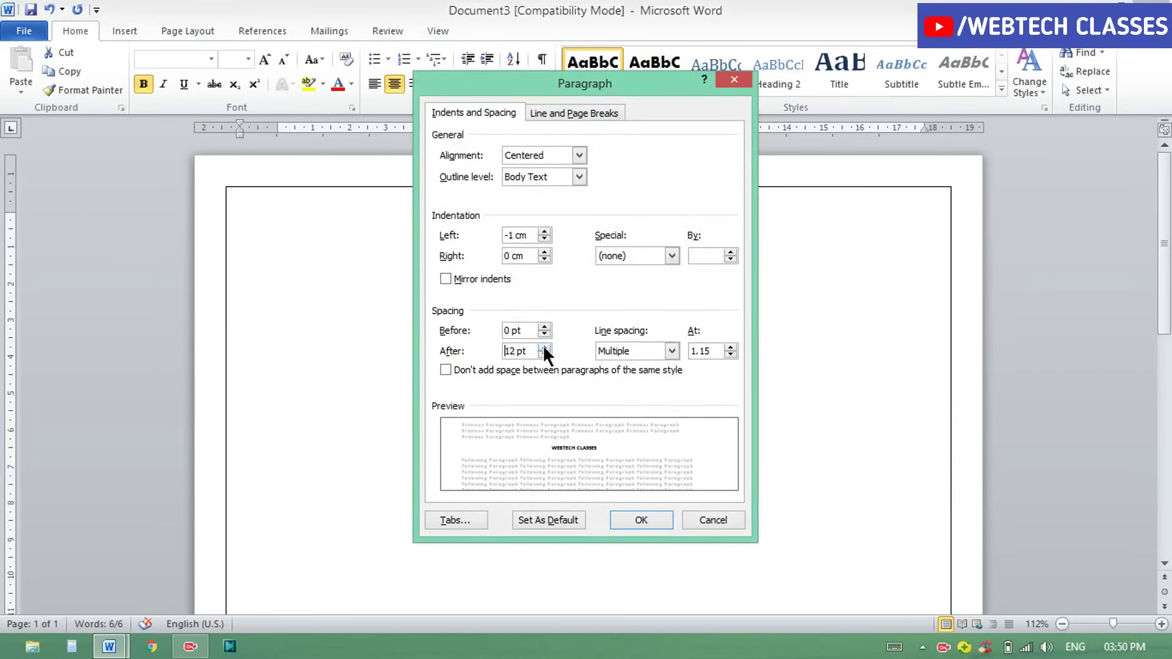
{"action": "left_click", "coordinate": [543, 347]}
{"action": "left_click", "coordinate": [544, 346]}
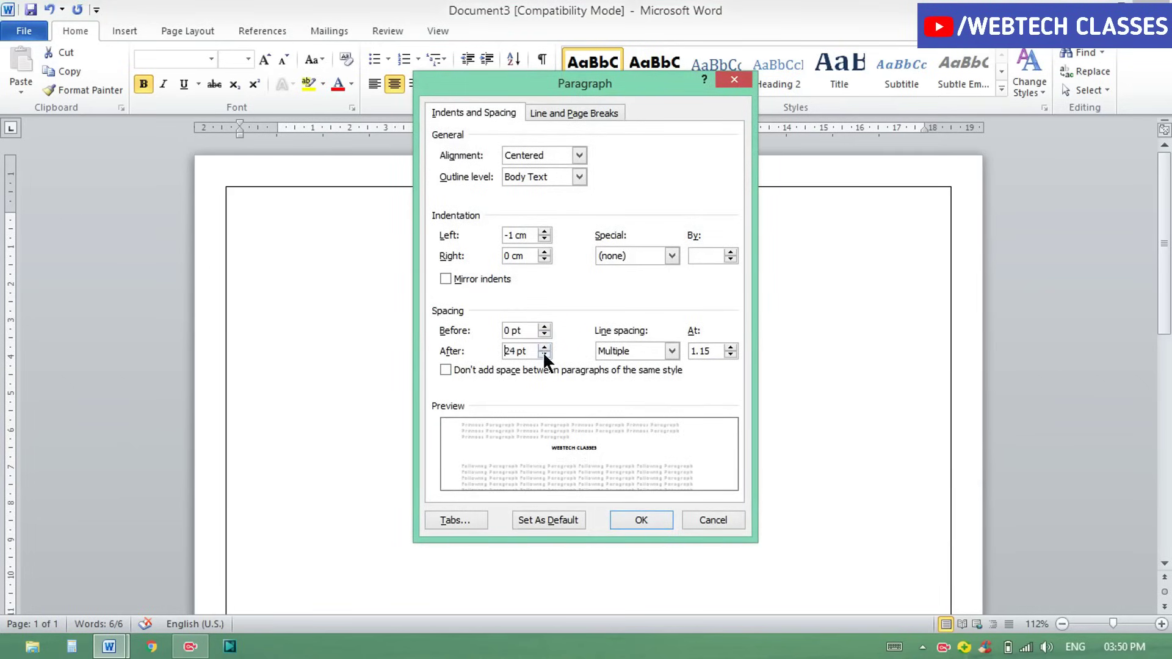
{"action": "left_click", "coordinate": [543, 352]}
{"action": "left_click", "coordinate": [544, 352]}
{"action": "left_click", "coordinate": [543, 352]}
{"action": "left_click", "coordinate": [543, 352]}
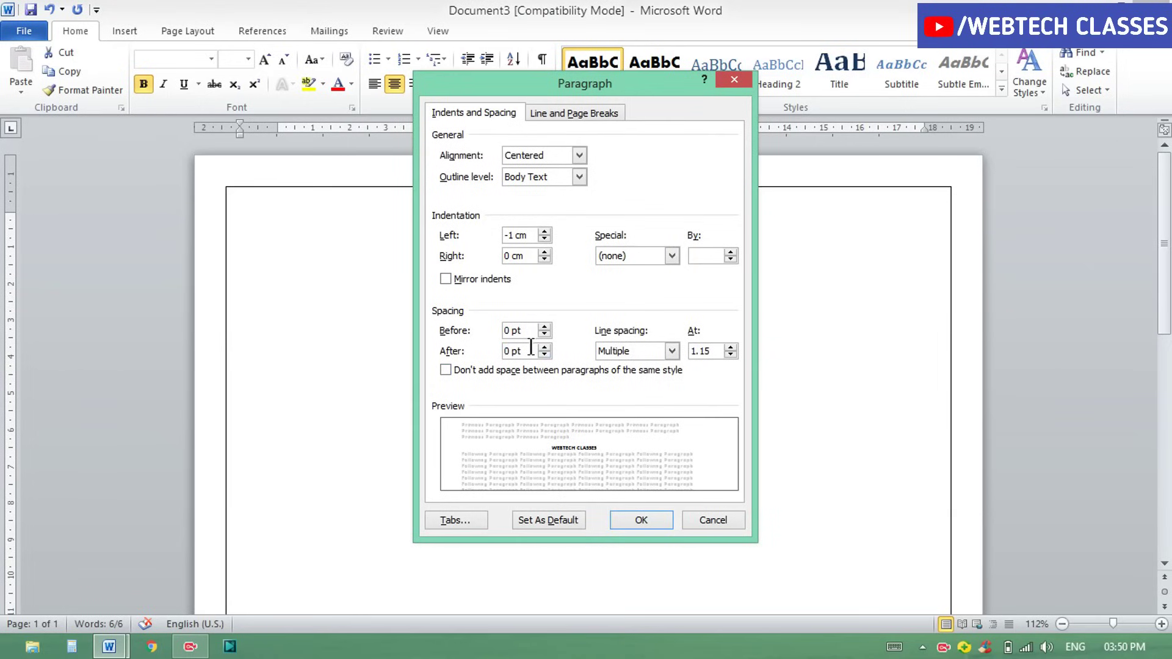
{"action": "left_click", "coordinate": [542, 347]}
{"action": "left_click", "coordinate": [542, 347]}
{"action": "left_click", "coordinate": [542, 347]}
{"action": "left_click", "coordinate": [543, 347]}
{"action": "left_click", "coordinate": [542, 347]}
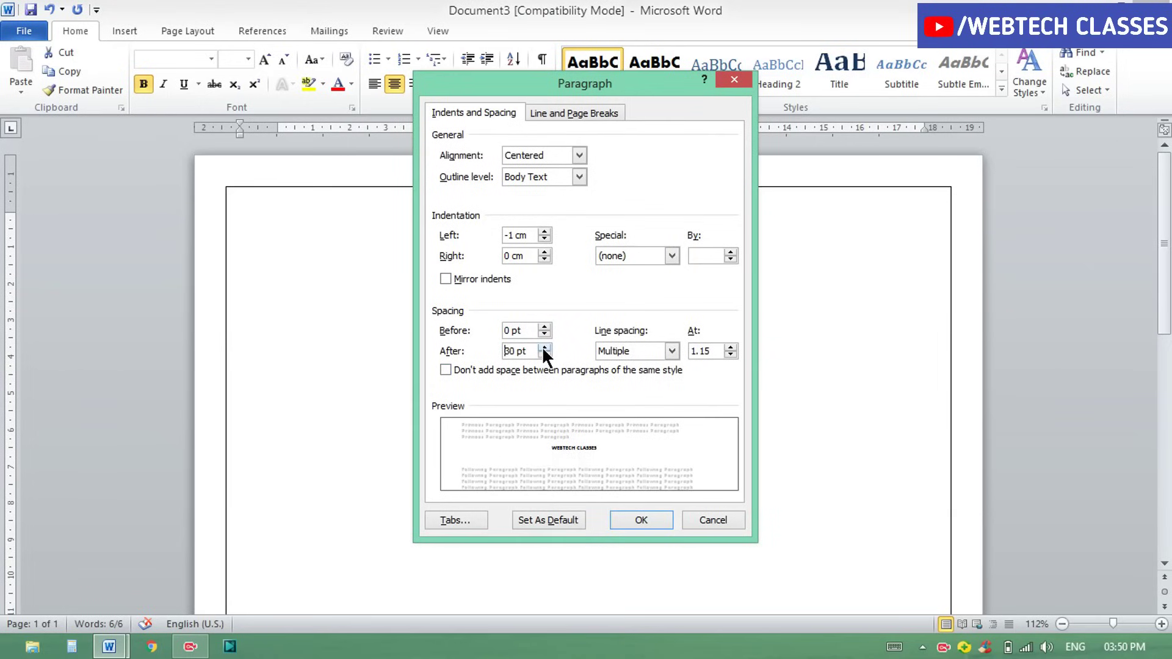
{"action": "left_click", "coordinate": [542, 347]}
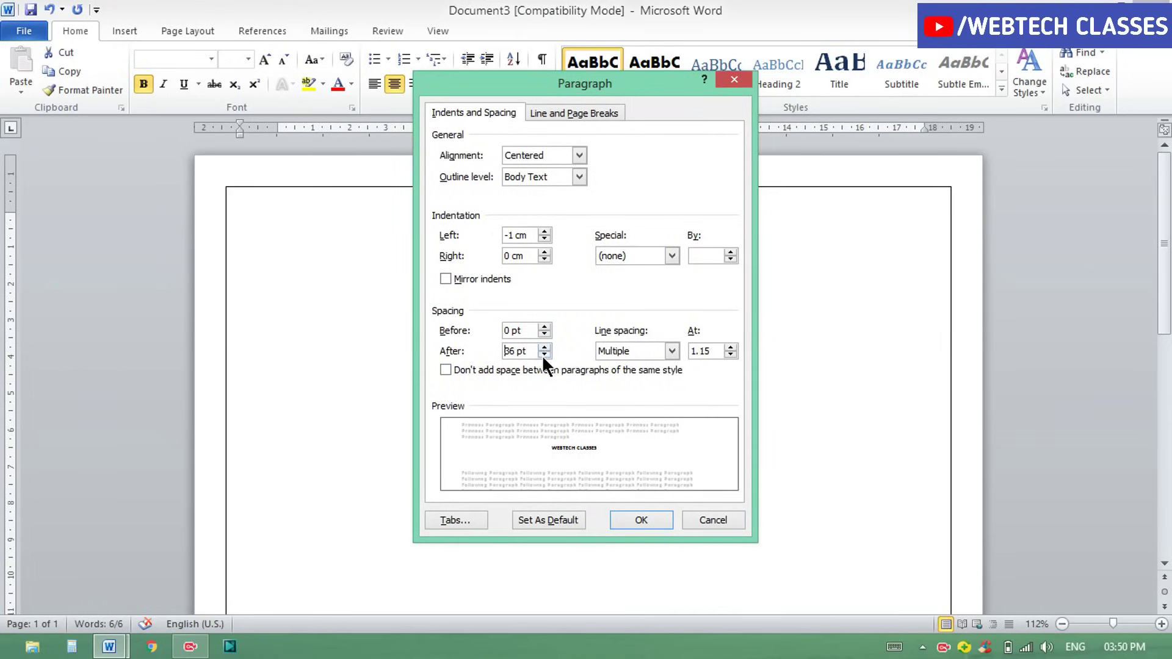
{"action": "left_click", "coordinate": [544, 354]}
{"action": "left_click", "coordinate": [544, 354]}
{"action": "left_click", "coordinate": [544, 355]}
{"action": "left_click", "coordinate": [544, 354]}
{"action": "left_click", "coordinate": [544, 355]}
{"action": "left_click", "coordinate": [544, 355]}
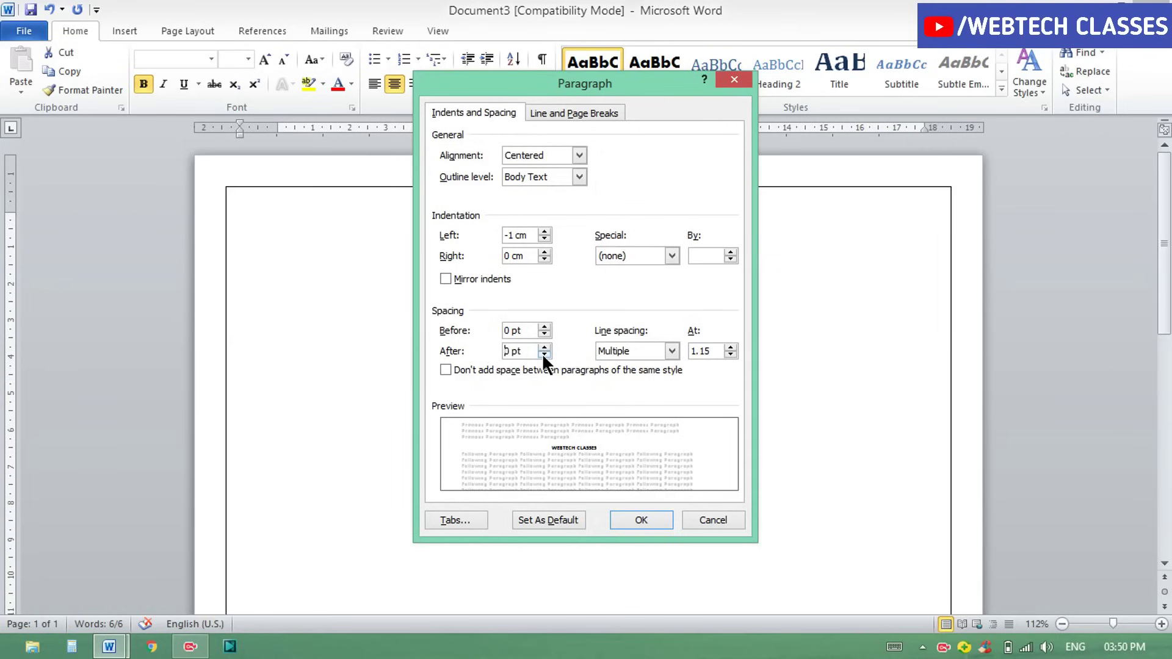
{"action": "left_click", "coordinate": [543, 355]}
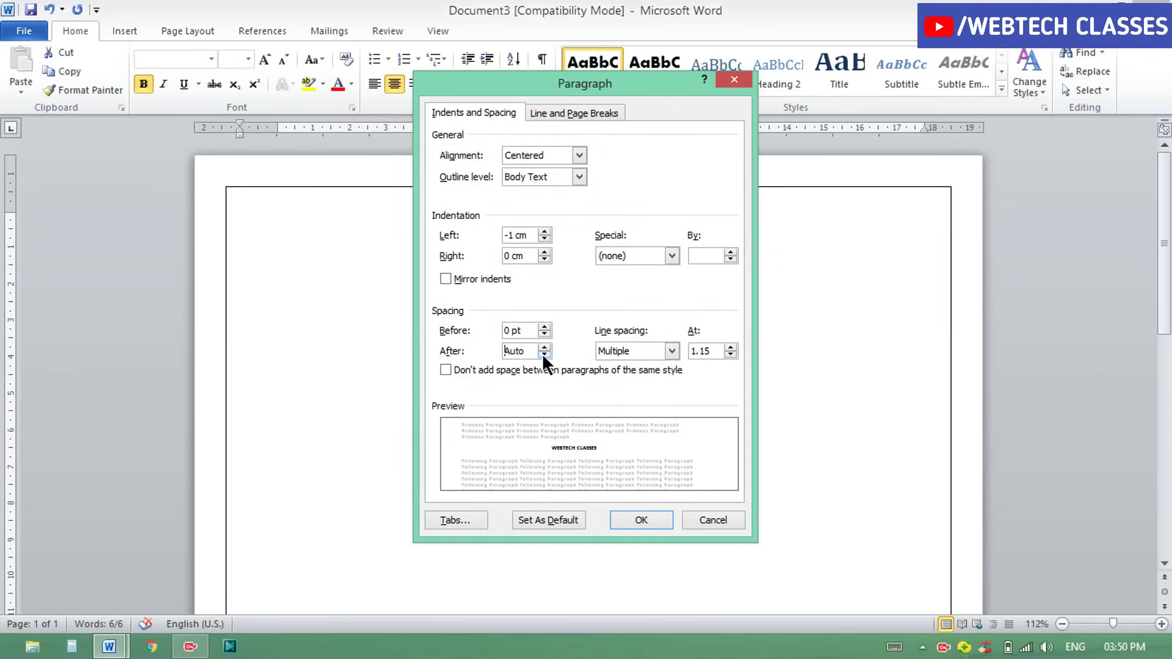
{"action": "left_click", "coordinate": [541, 346]}
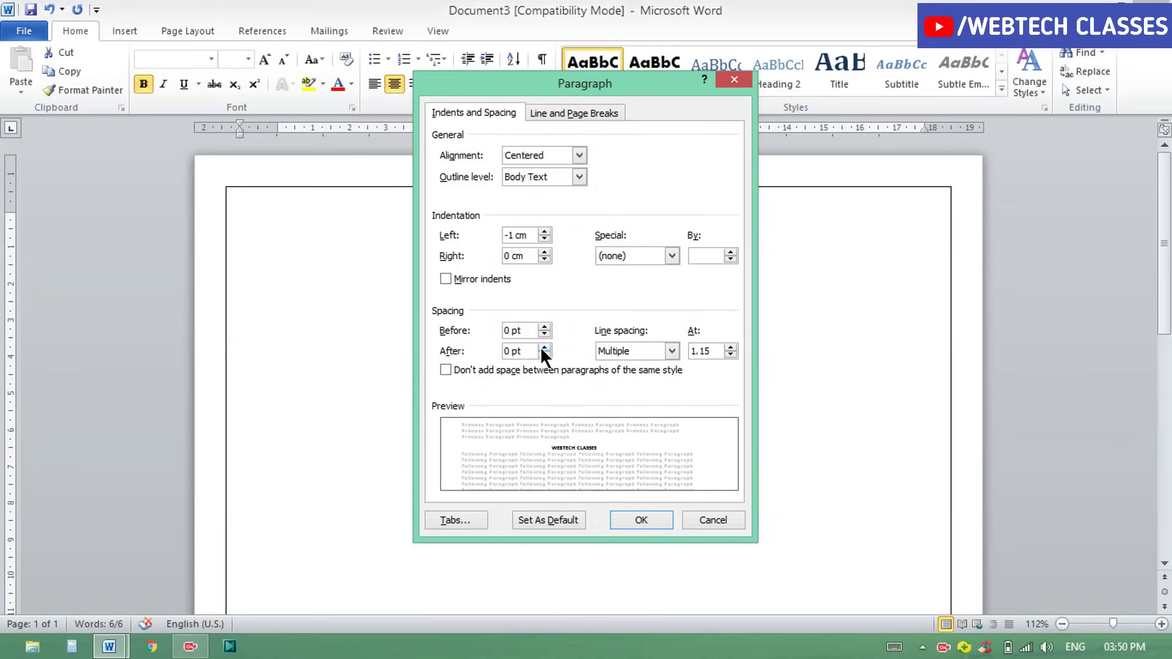
{"action": "left_click", "coordinate": [633, 523]}
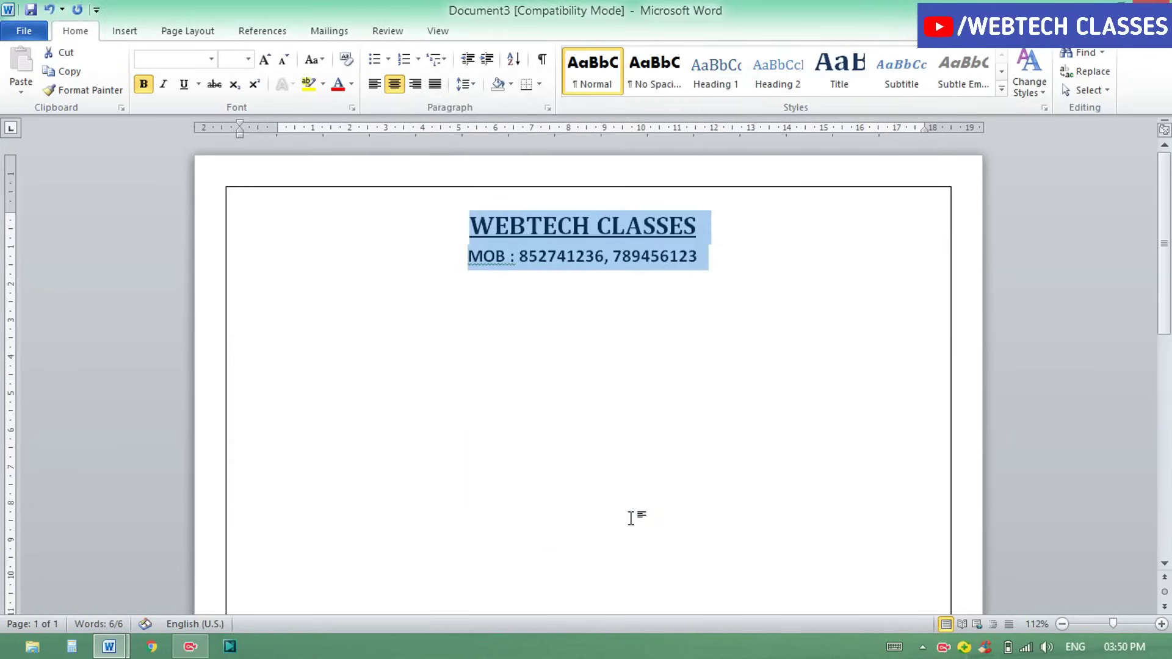
Deselect the header lines and switch to the Insert ribbon.
{"action": "left_click", "coordinate": [703, 255]}
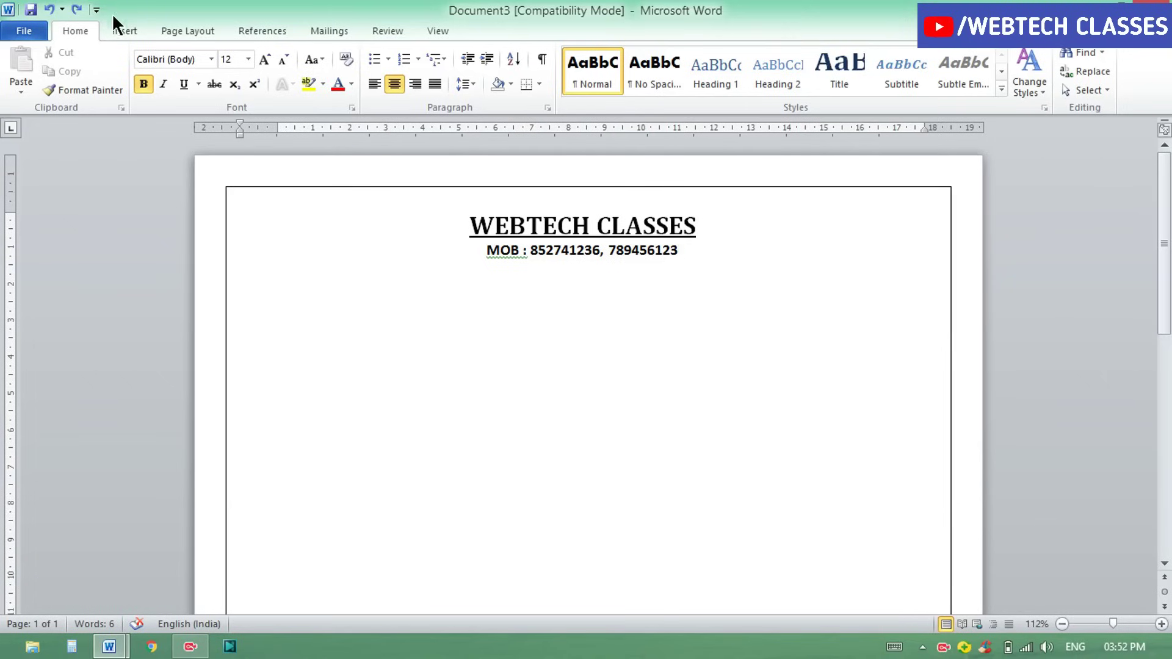
{"action": "left_click", "coordinate": [124, 32]}
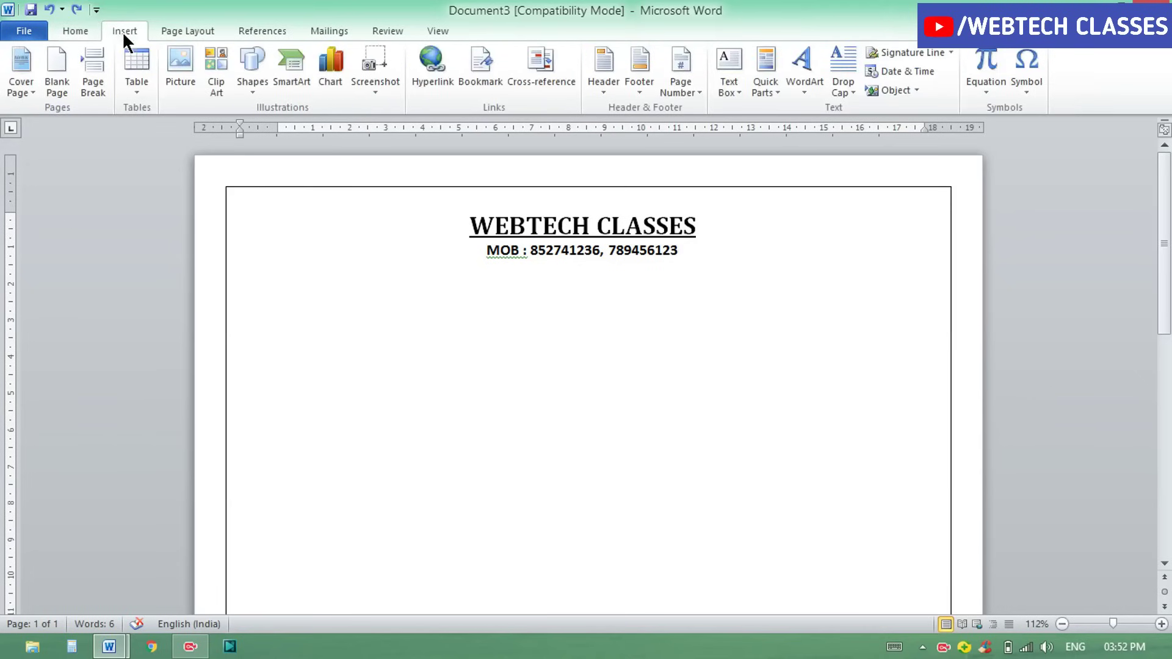
Insert the picture 'webtech logo 90kb' below the mobile-numbers line.
{"action": "left_click", "coordinate": [177, 61]}
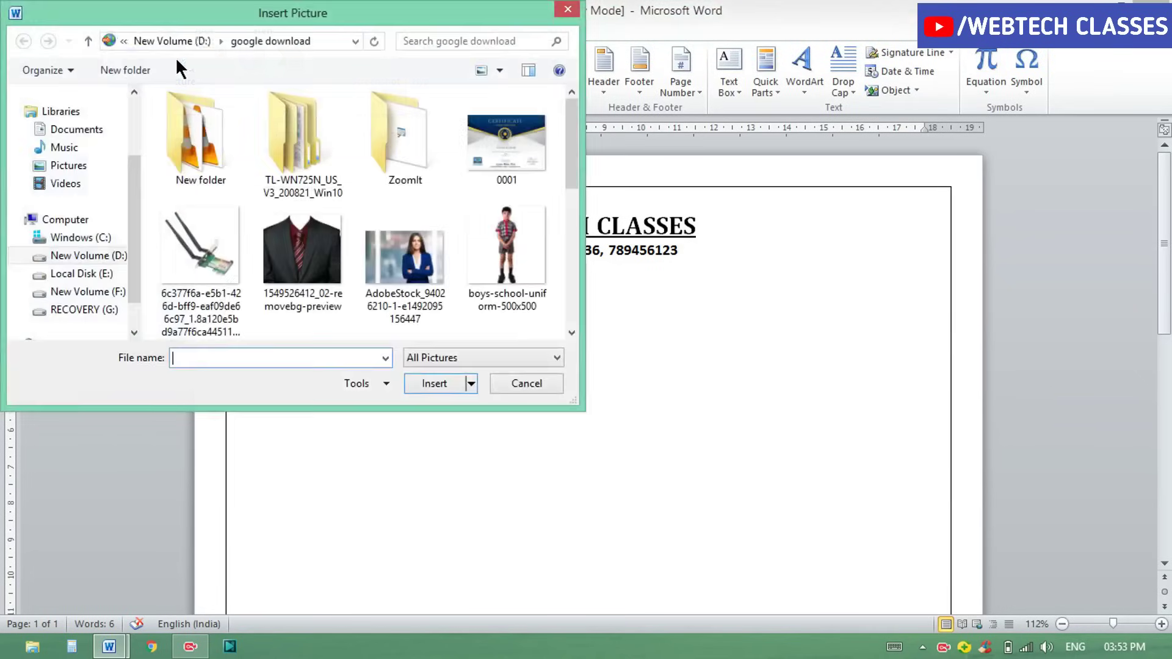
{"action": "left_click_drag", "start_coordinate": [572, 151], "coordinate": [577, 293]}
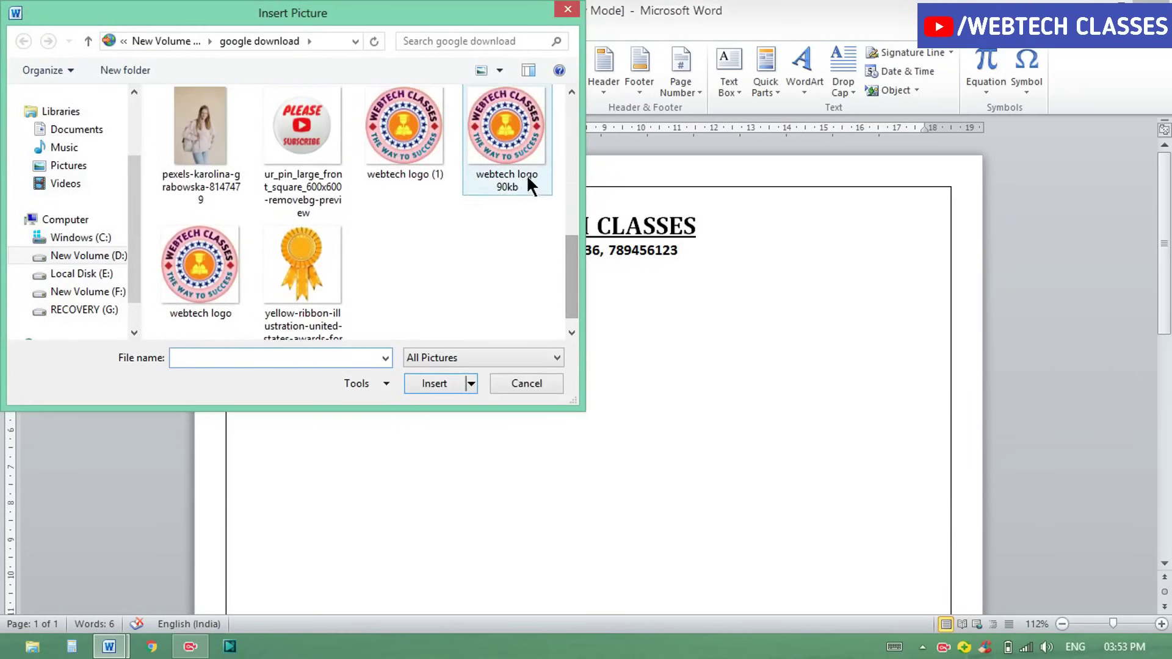
{"action": "left_click", "coordinate": [513, 179]}
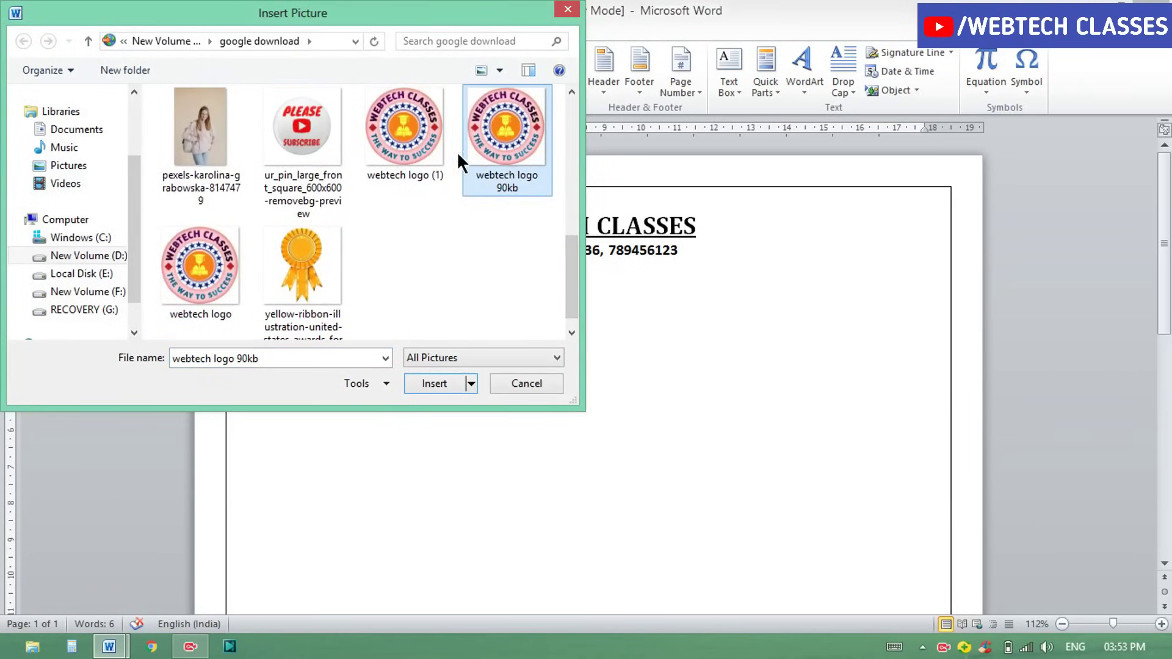
{"action": "left_click", "coordinate": [435, 385]}
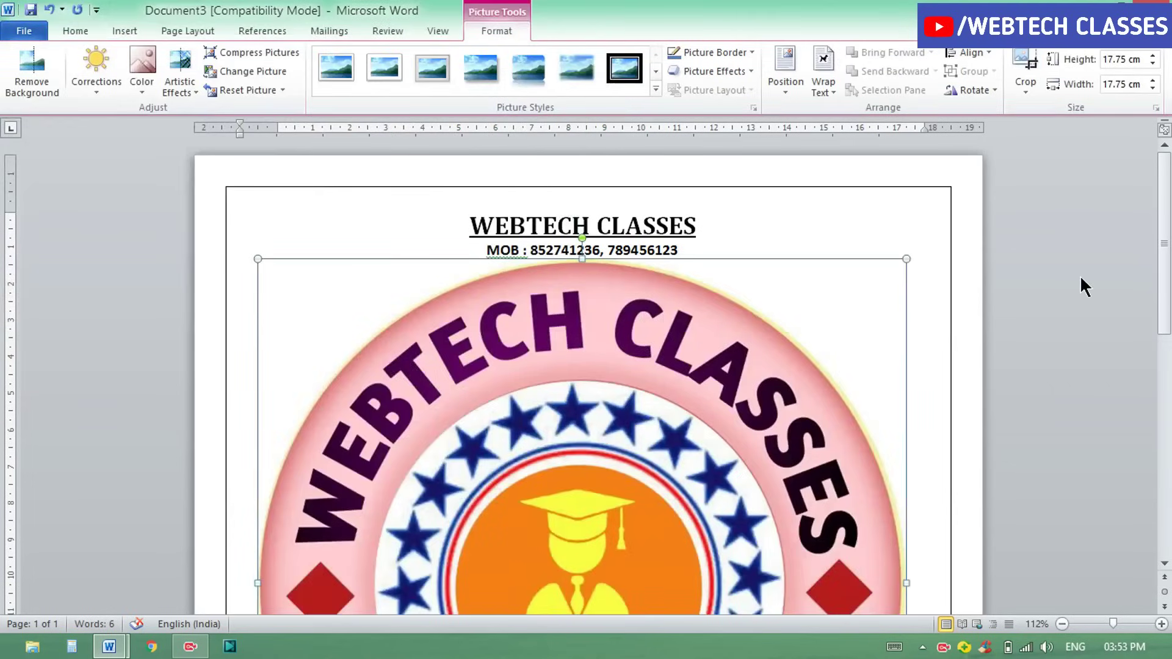
Shrink the inserted logo from 17.75 cm down to a 1.91 cm square.
{"action": "left_click_drag", "start_coordinate": [1164, 269], "coordinate": [1169, 403]}
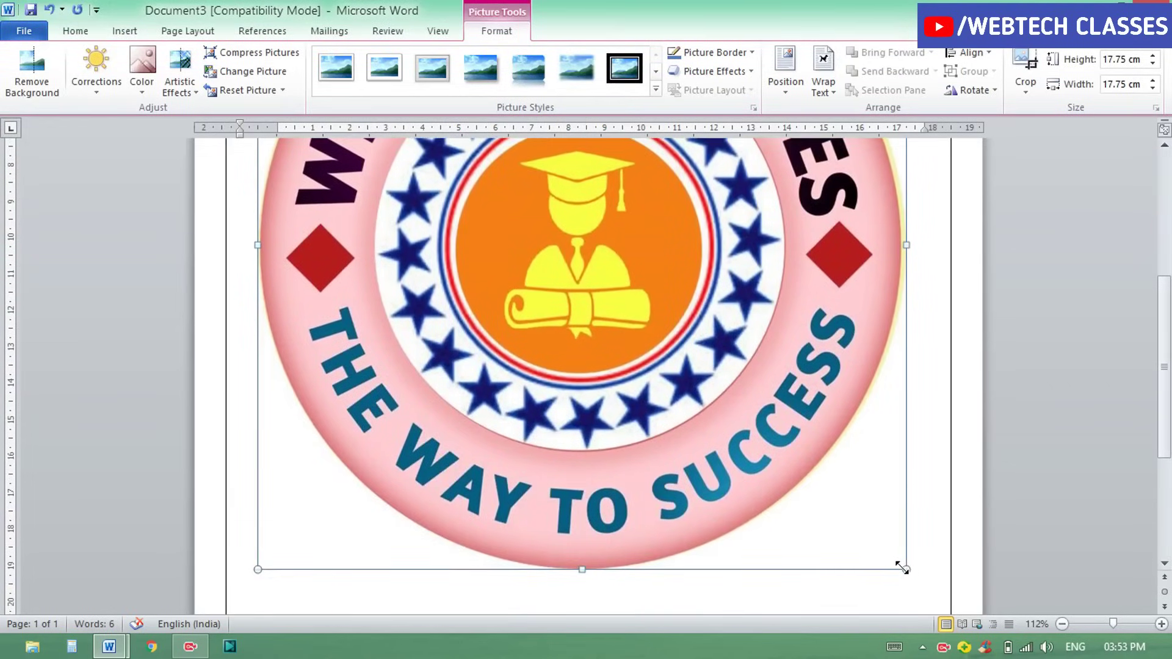
{"action": "left_click_drag", "start_coordinate": [902, 567], "coordinate": [574, 238]}
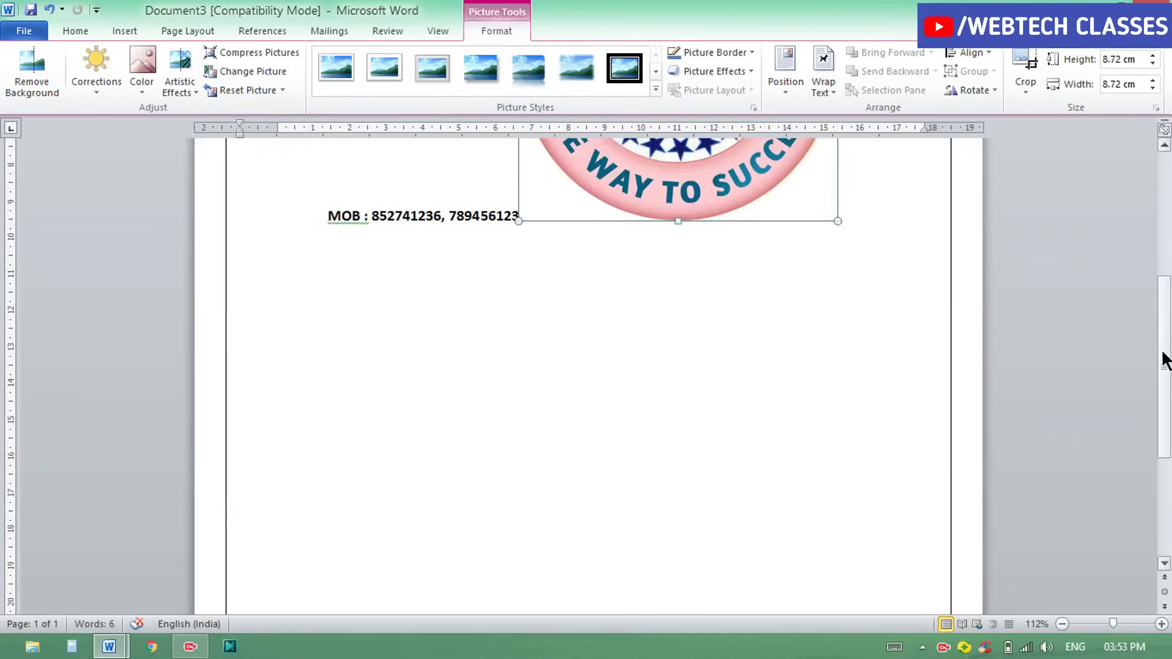
{"action": "left_click_drag", "start_coordinate": [1166, 360], "coordinate": [1163, 255]}
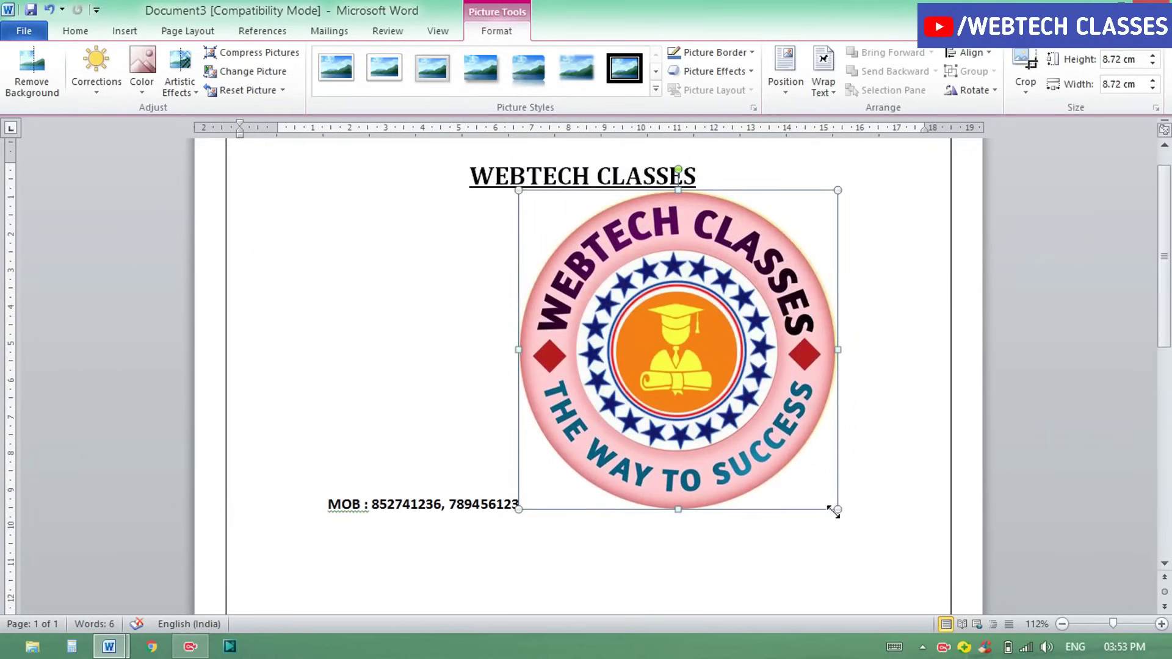
{"action": "left_click_drag", "start_coordinate": [835, 508], "coordinate": [587, 260]}
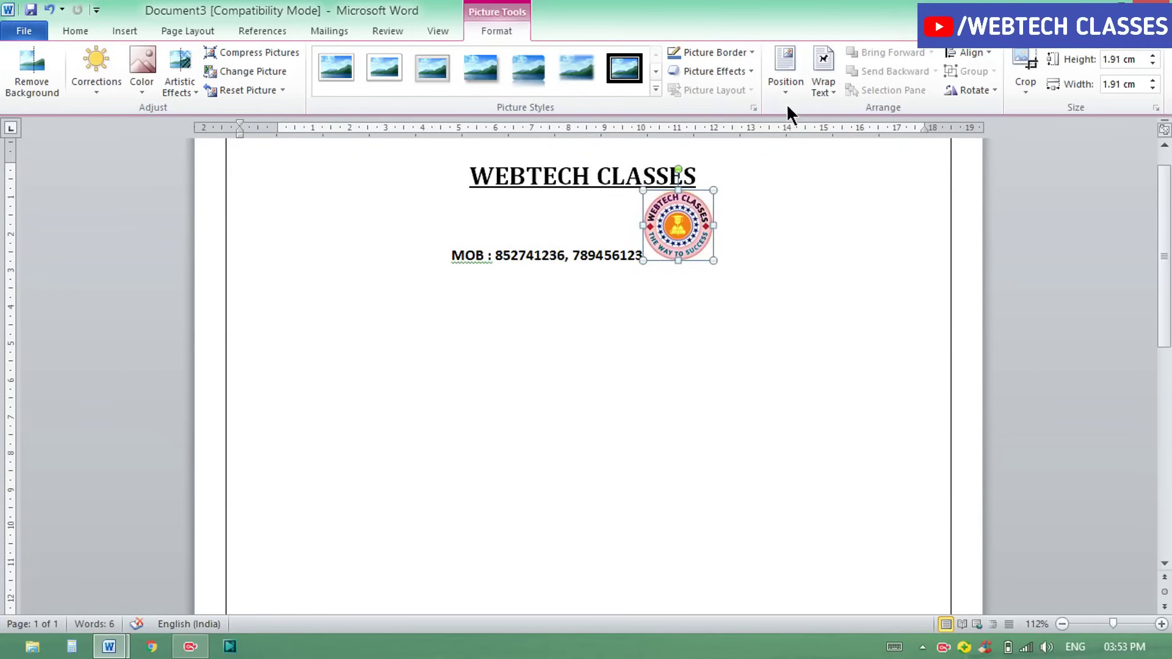
{"action": "left_click", "coordinate": [786, 82]}
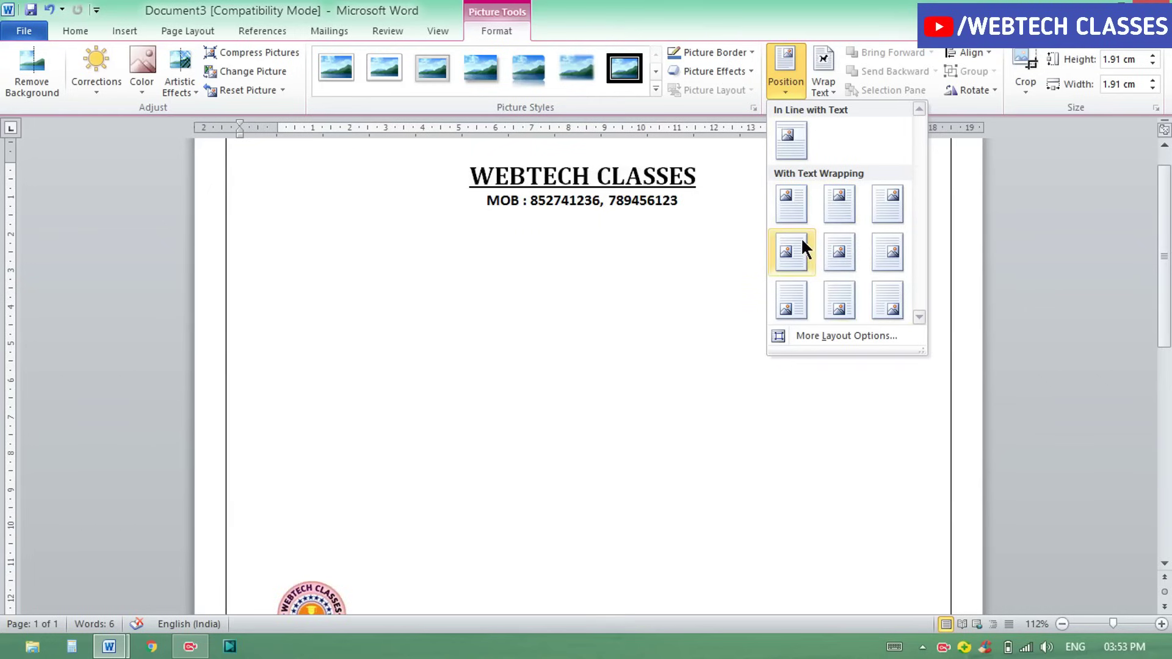
Place the logo at the page's top left and size it to about 1.25 cm wide.
{"action": "left_click", "coordinate": [789, 205]}
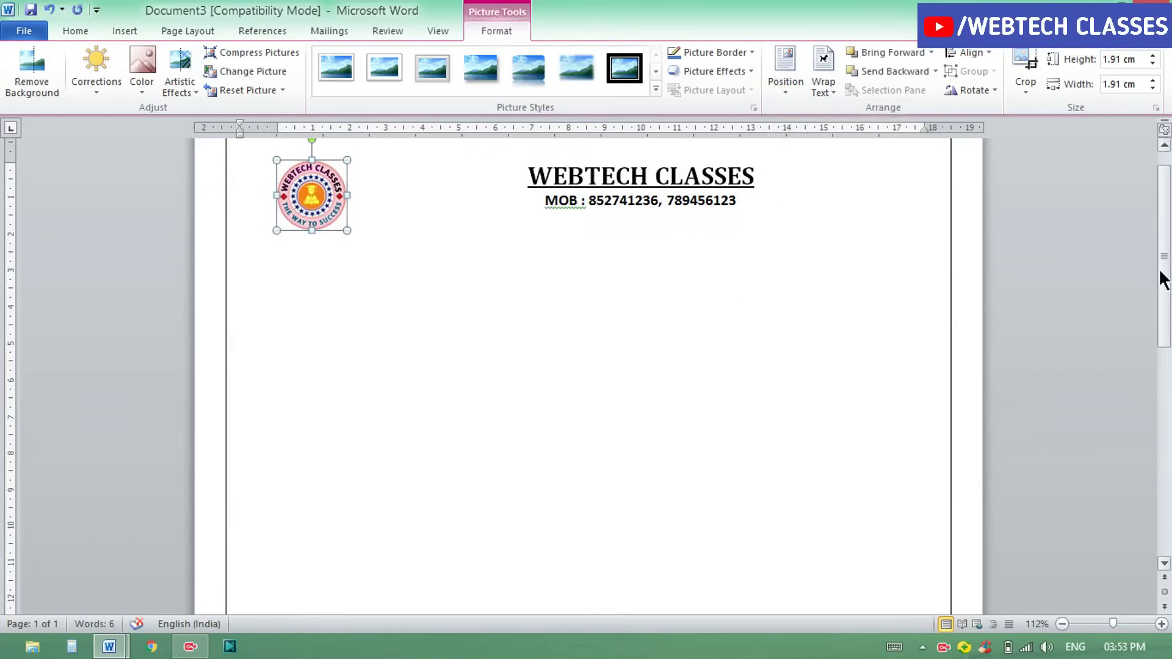
{"action": "scroll", "coordinate": [1163, 280], "scroll_direction": "up", "scroll_amount": 2}
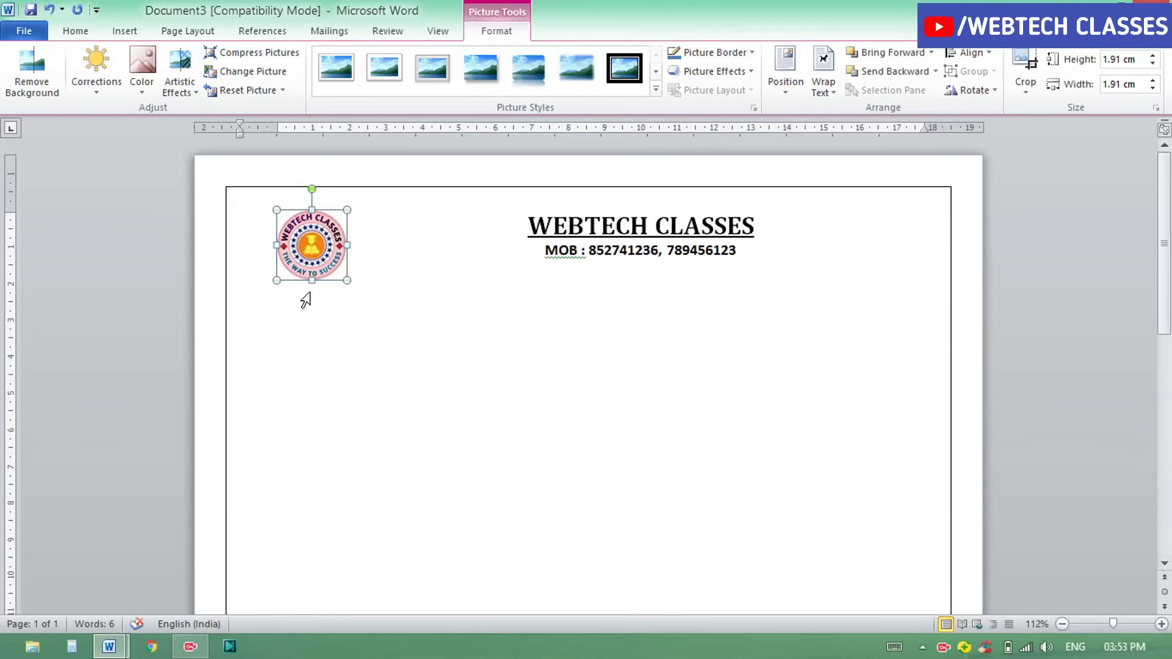
{"action": "left_click_drag", "start_coordinate": [347, 280], "coordinate": [315, 246]}
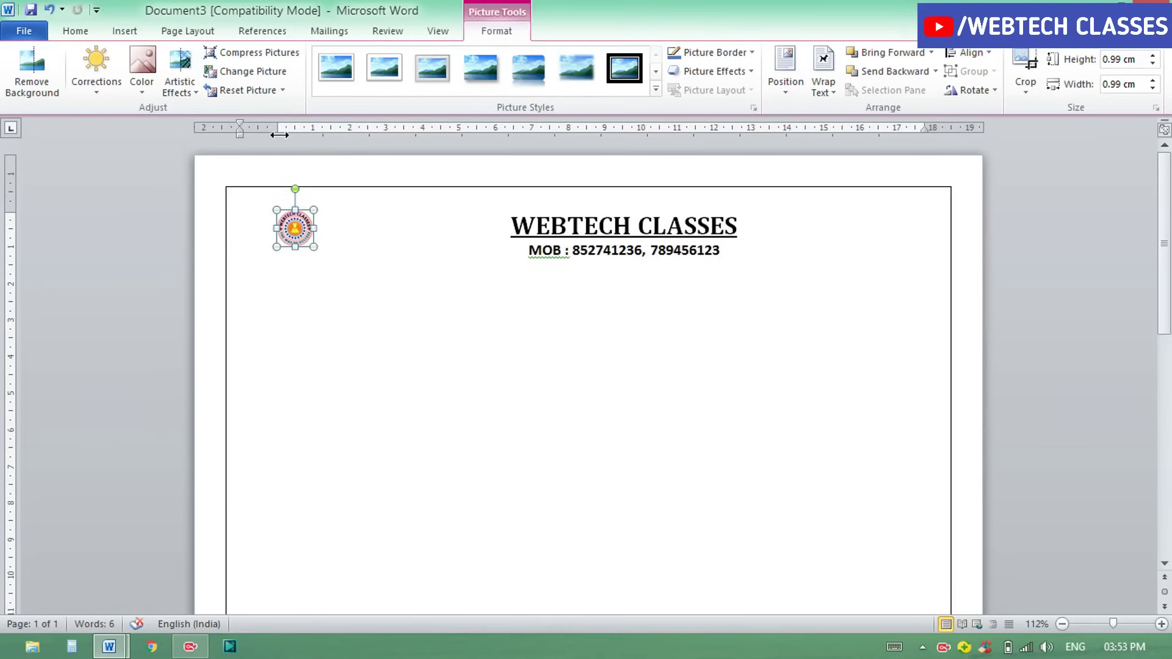
{"action": "left_click_drag", "start_coordinate": [276, 127], "coordinate": [253, 127]}
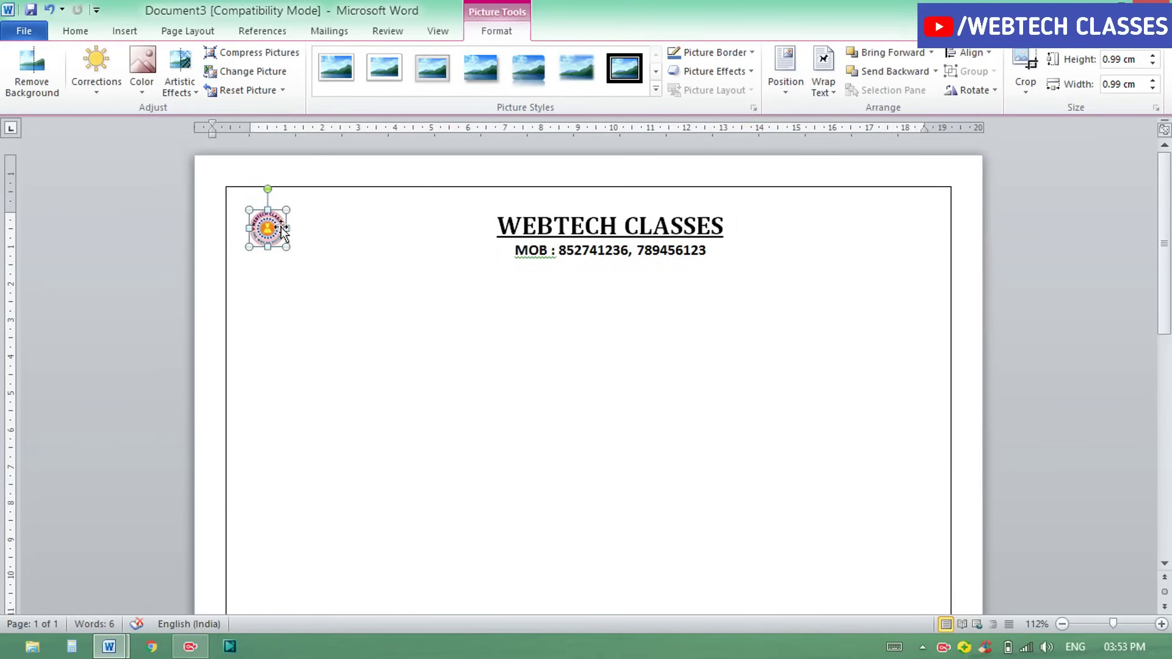
{"action": "left_click", "coordinate": [351, 227]}
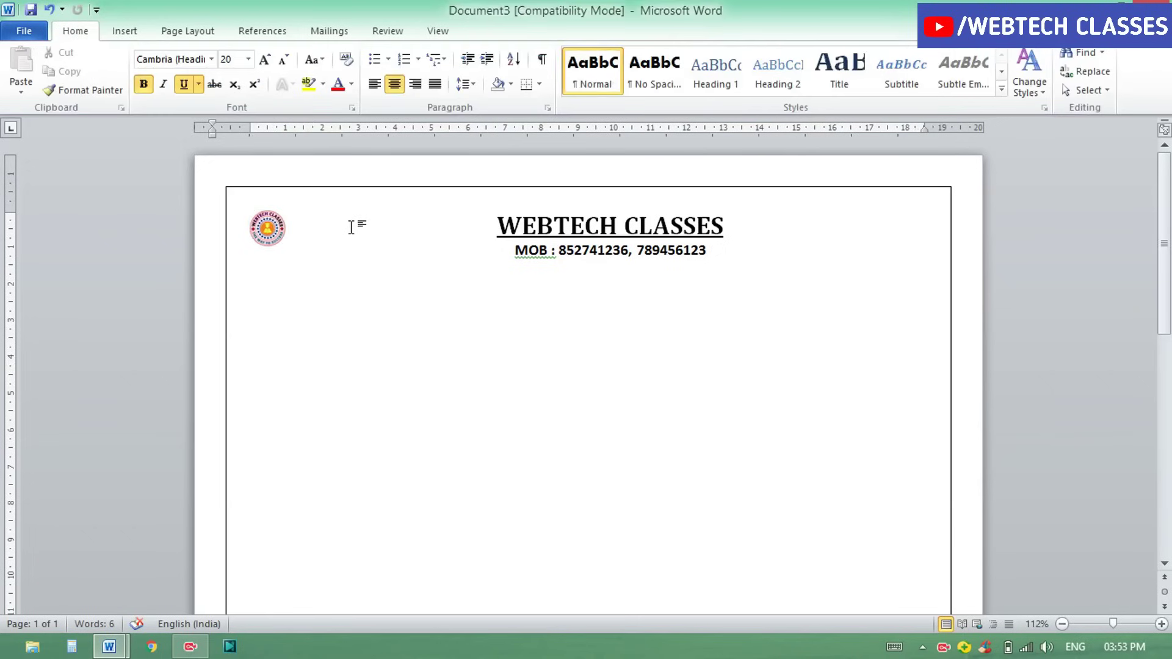
{"action": "left_click", "coordinate": [269, 230]}
{"action": "left_click_drag", "start_coordinate": [283, 246], "coordinate": [296, 256]}
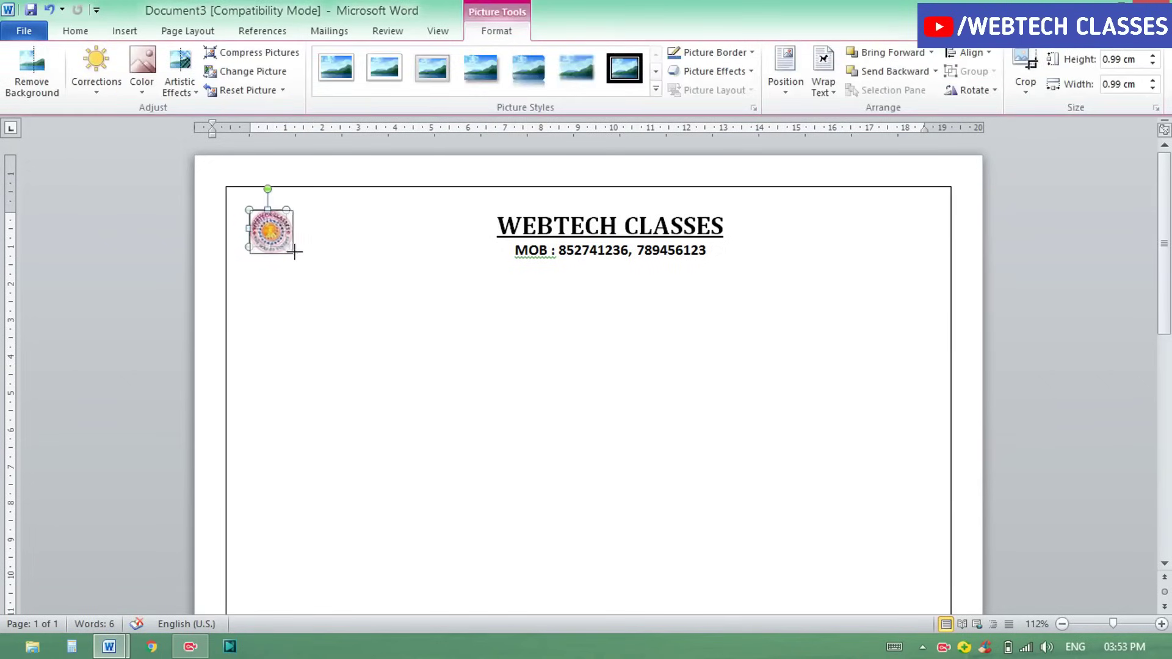
{"action": "left_click", "coordinate": [429, 238]}
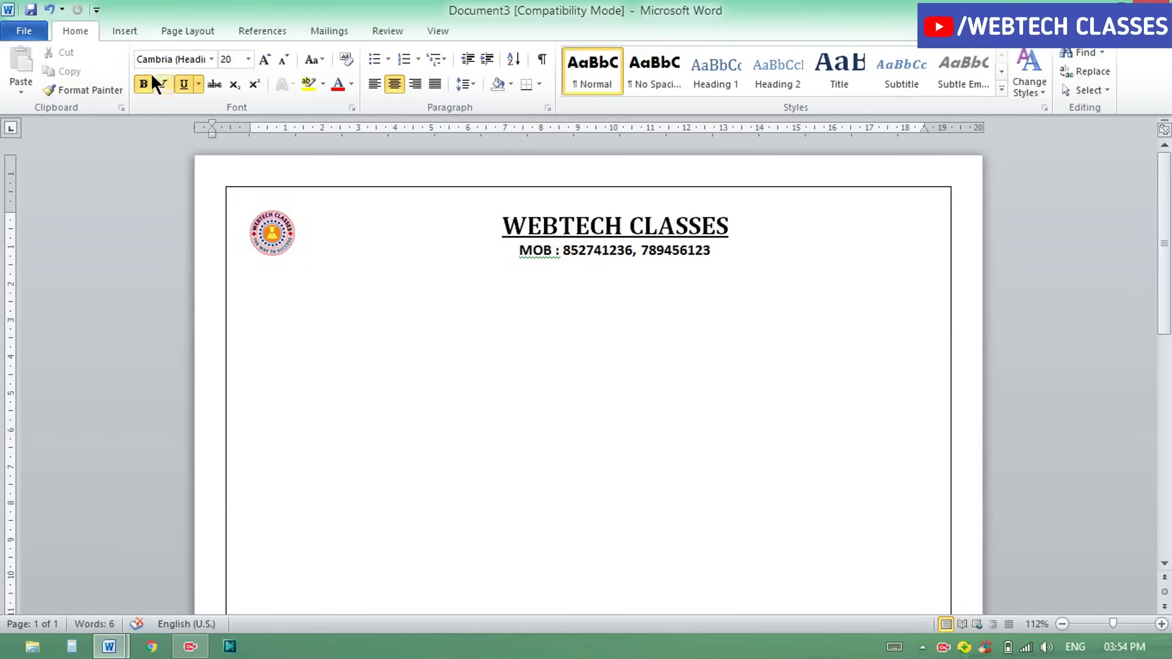
Open the Shapes gallery from the Insert ribbon.
{"action": "left_click", "coordinate": [122, 32]}
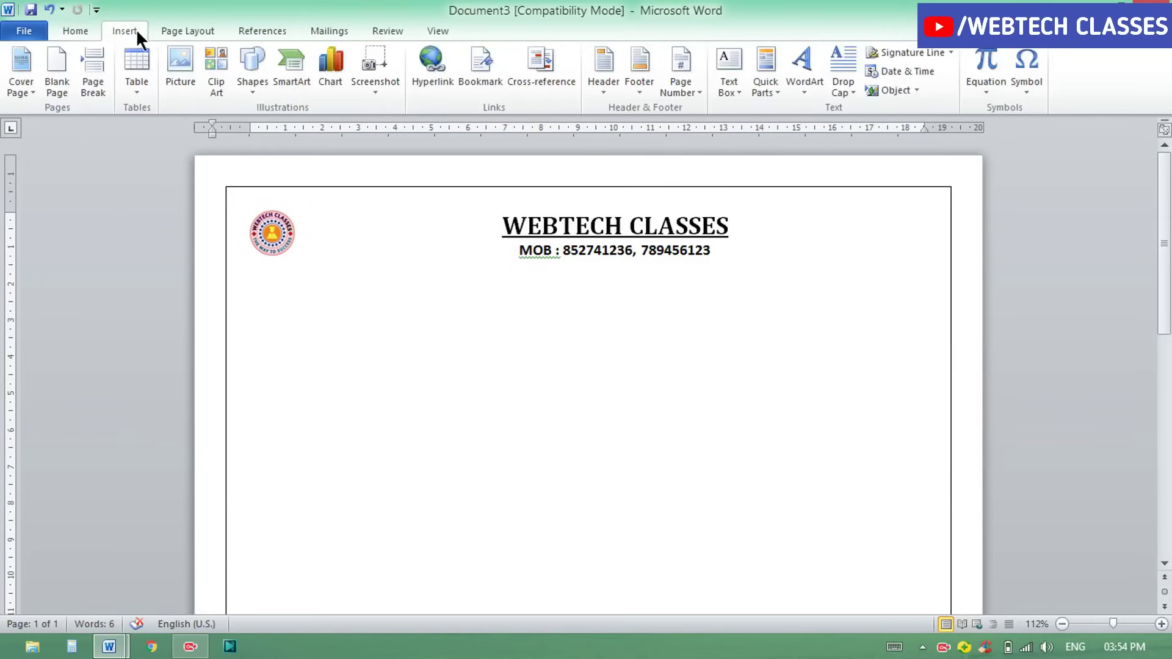
{"action": "left_click", "coordinate": [246, 91]}
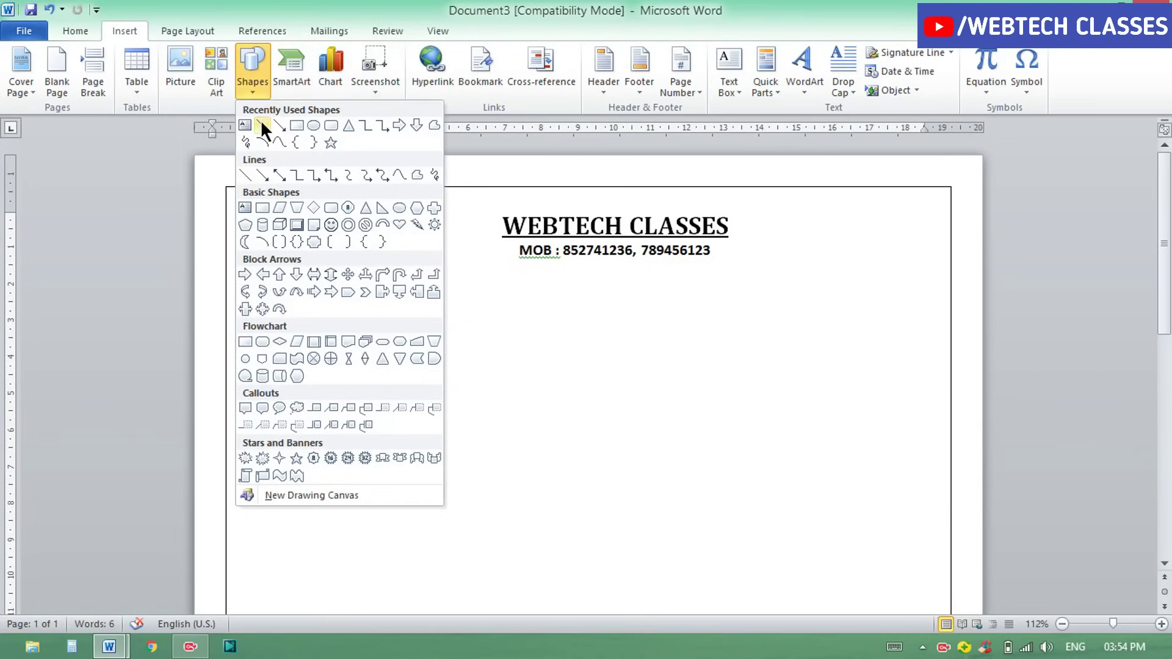
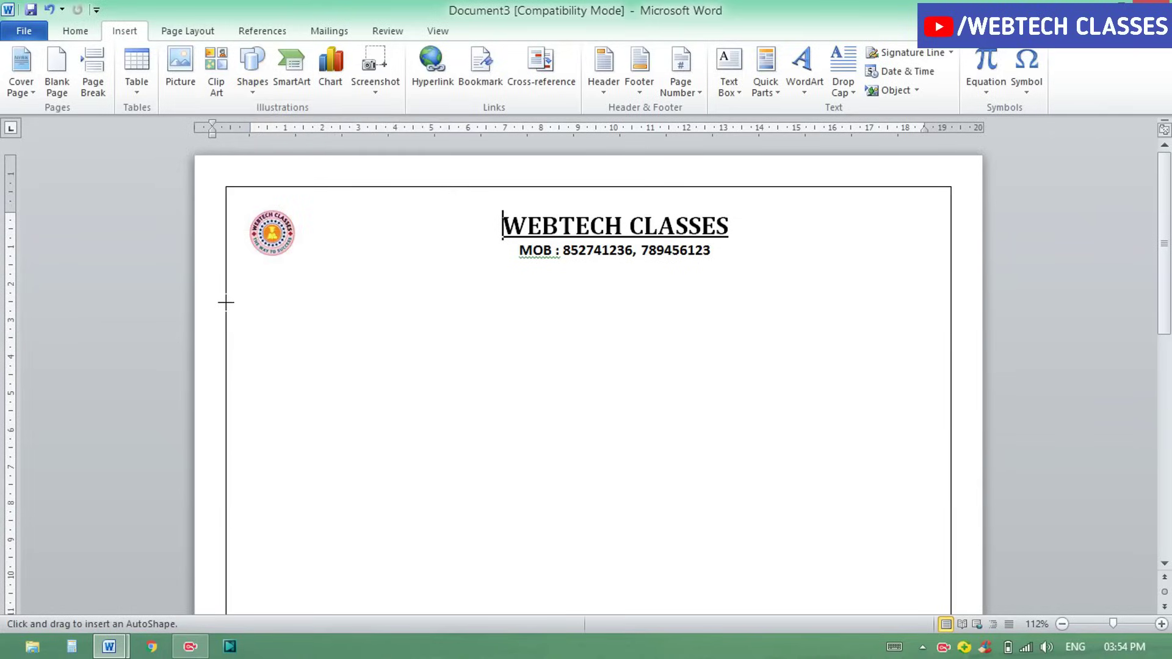
Draw a straight horizontal line from the left border to the right border beneath the header.
{"action": "left_click_drag", "start_coordinate": [237, 303], "coordinate": [943, 304]}
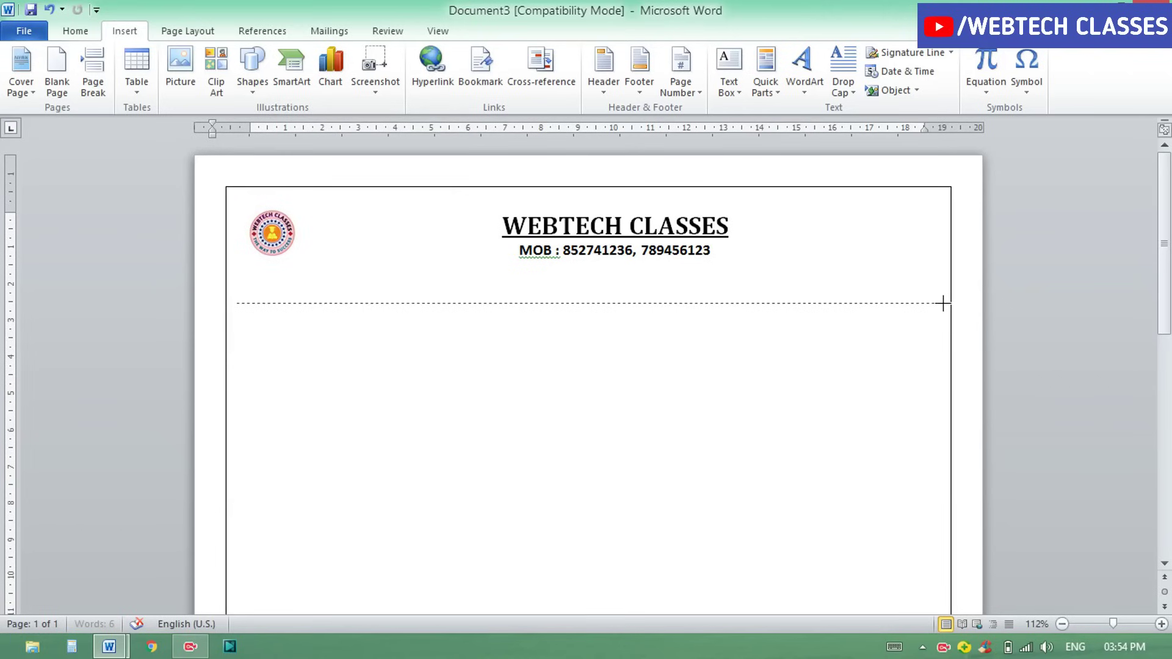
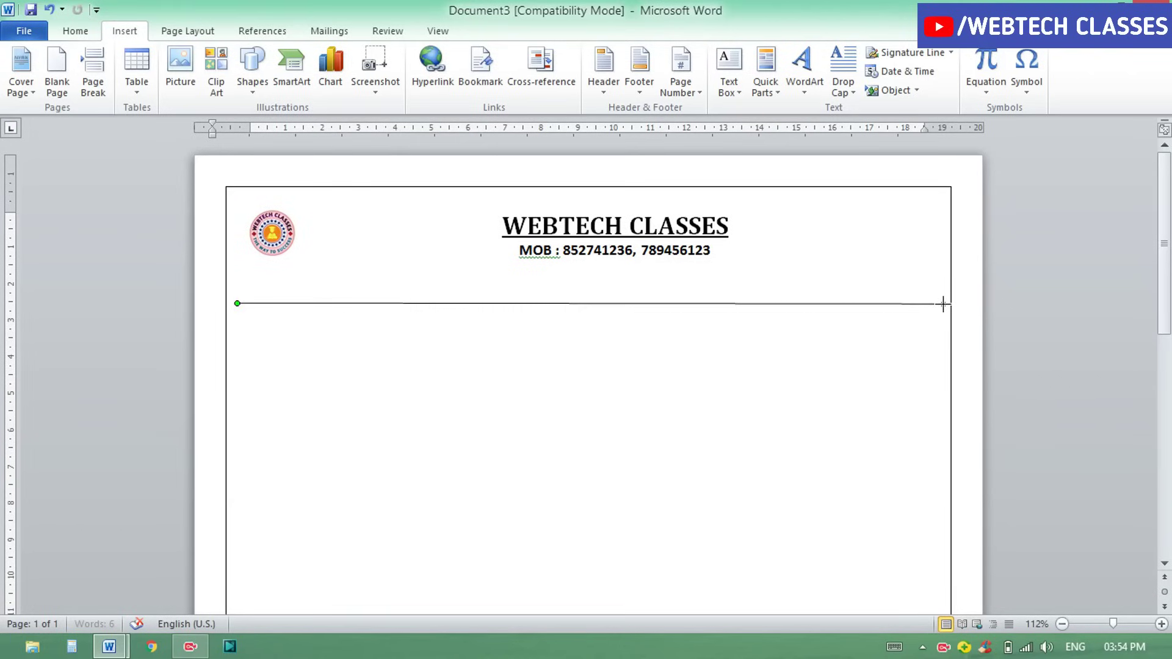
Draw the divider line under the header and give it a Red shape outline.
{"action": "left_click_drag", "start_coordinate": [943, 303], "coordinate": [943, 303]}
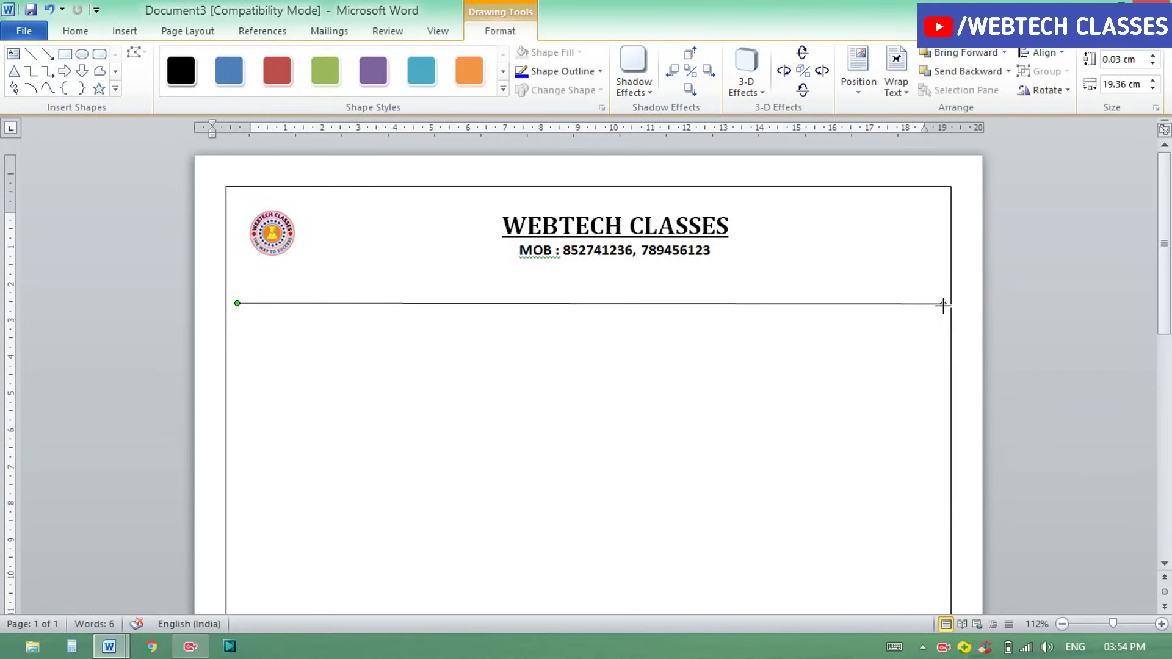
{"action": "left_click", "coordinate": [705, 444]}
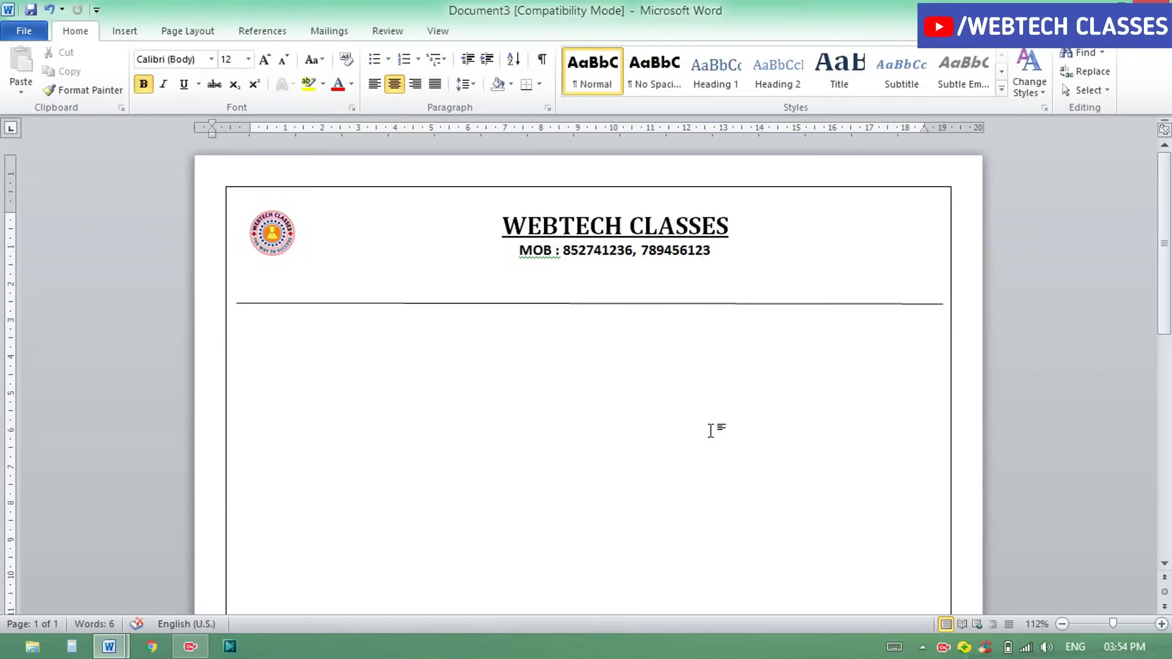
{"action": "left_click", "coordinate": [933, 303]}
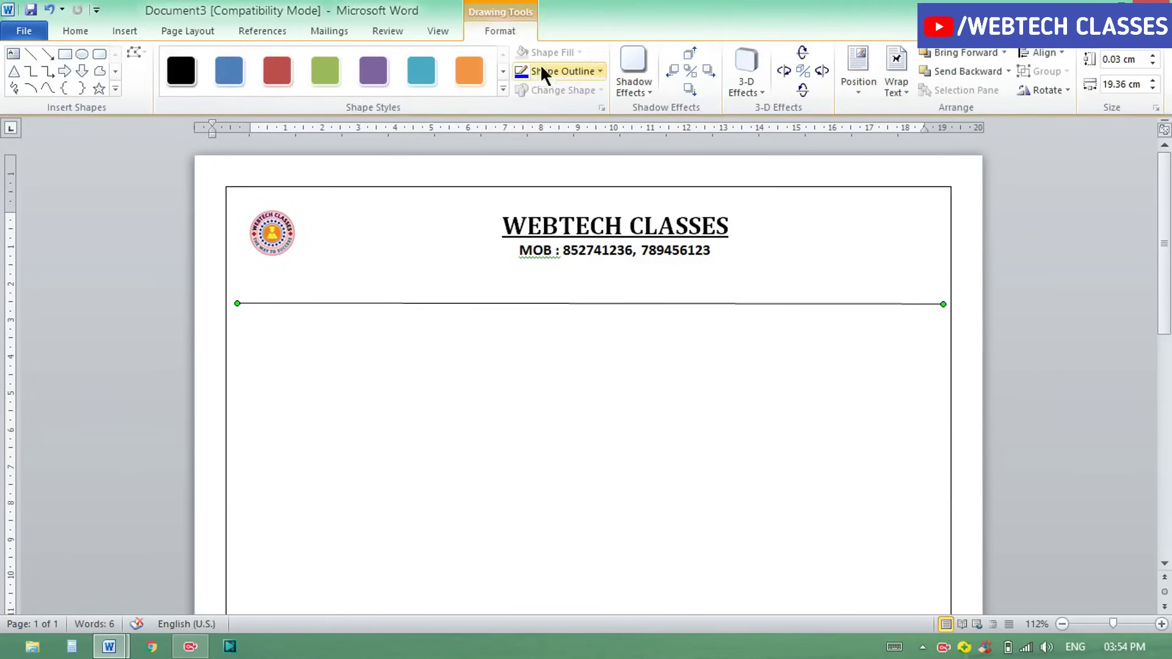
{"action": "left_click", "coordinate": [437, 36]}
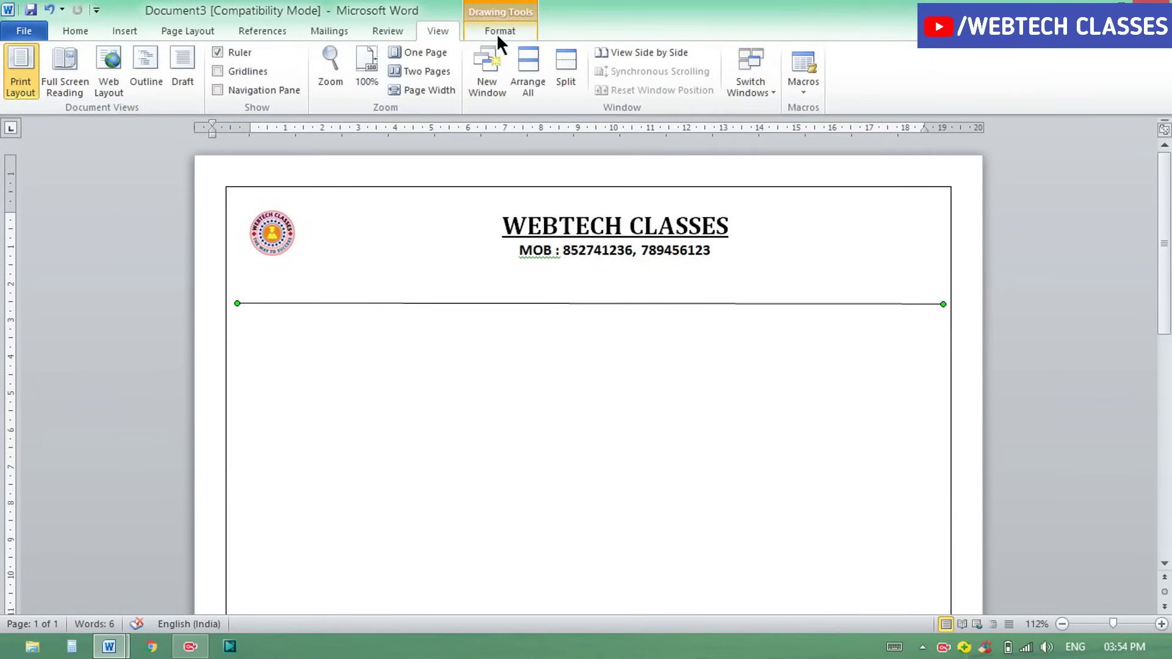
{"action": "left_click", "coordinate": [508, 31]}
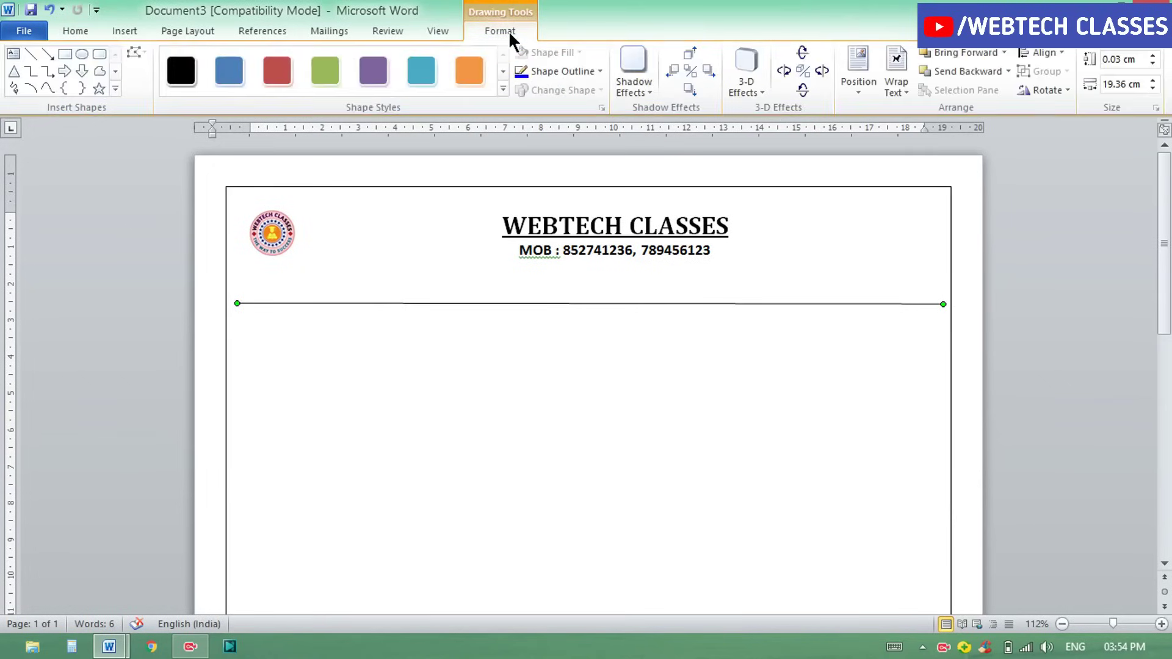
{"action": "left_click", "coordinate": [591, 68]}
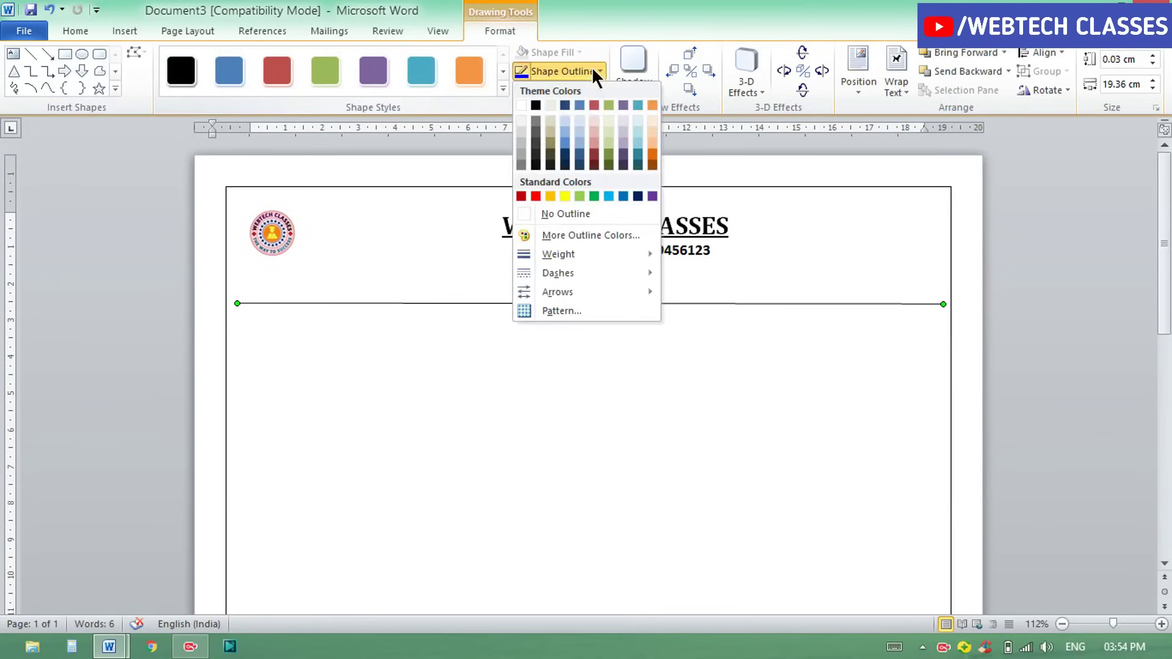
{"action": "left_click", "coordinate": [535, 196]}
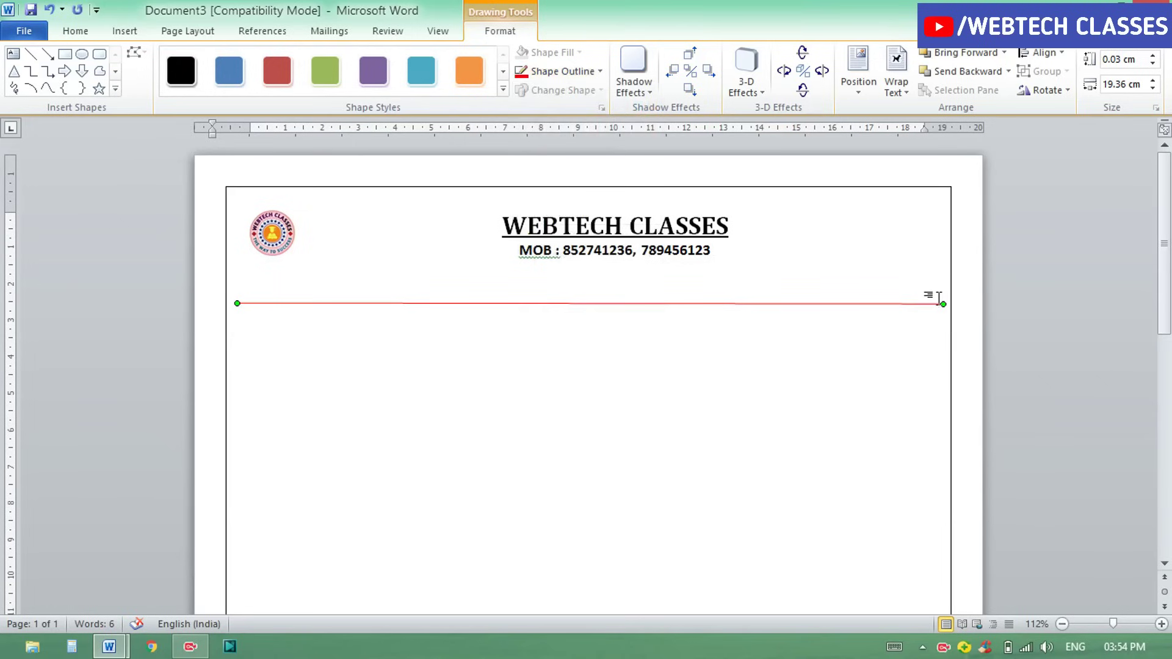
Drag the red line's right and left endpoints up to reposition it beneath the heading.
{"action": "left_click_drag", "start_coordinate": [944, 303], "coordinate": [943, 272]}
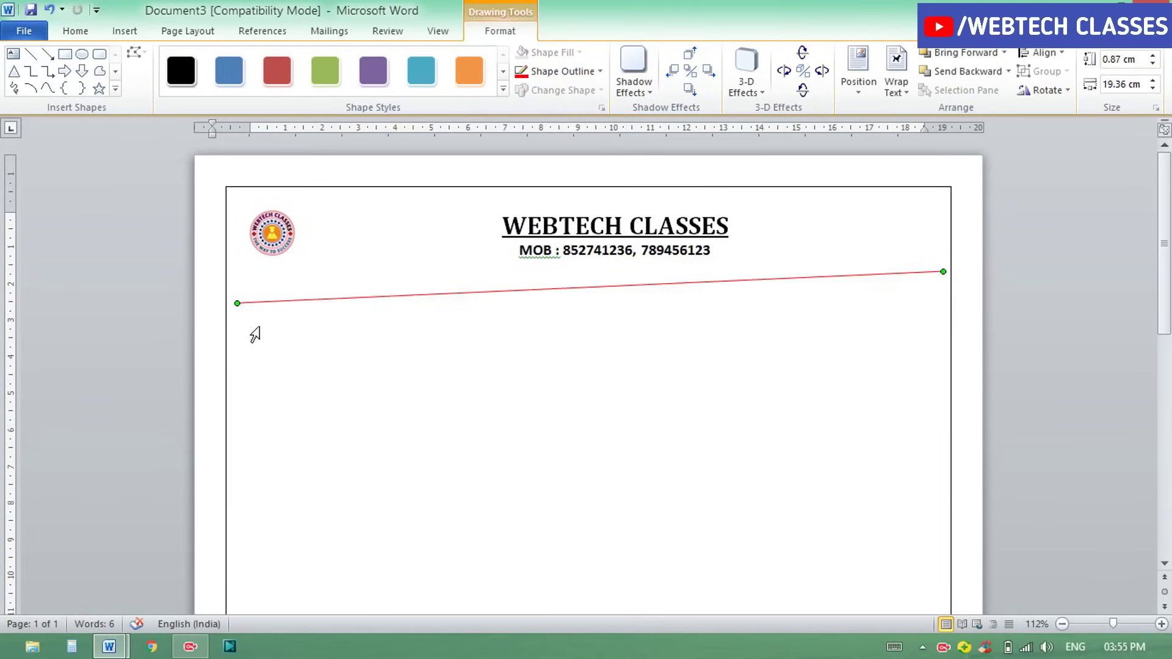
{"action": "left_click_drag", "start_coordinate": [236, 303], "coordinate": [231, 271]}
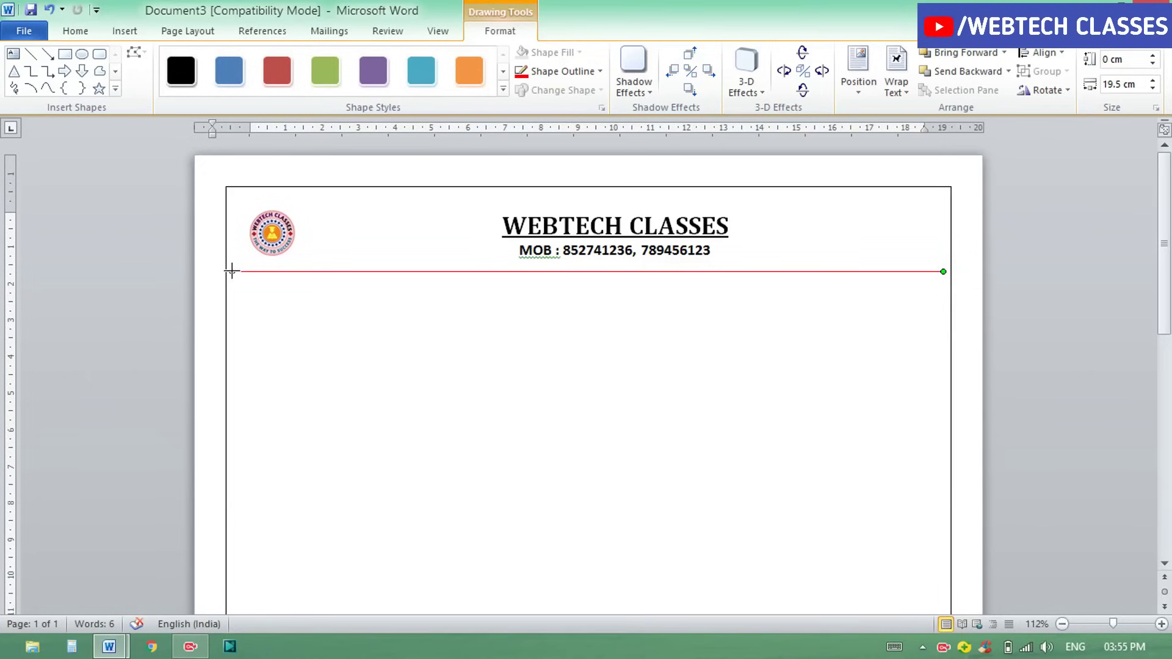
{"action": "left_click_drag", "start_coordinate": [230, 271], "coordinate": [230, 276]}
{"action": "left_click", "coordinate": [728, 354]}
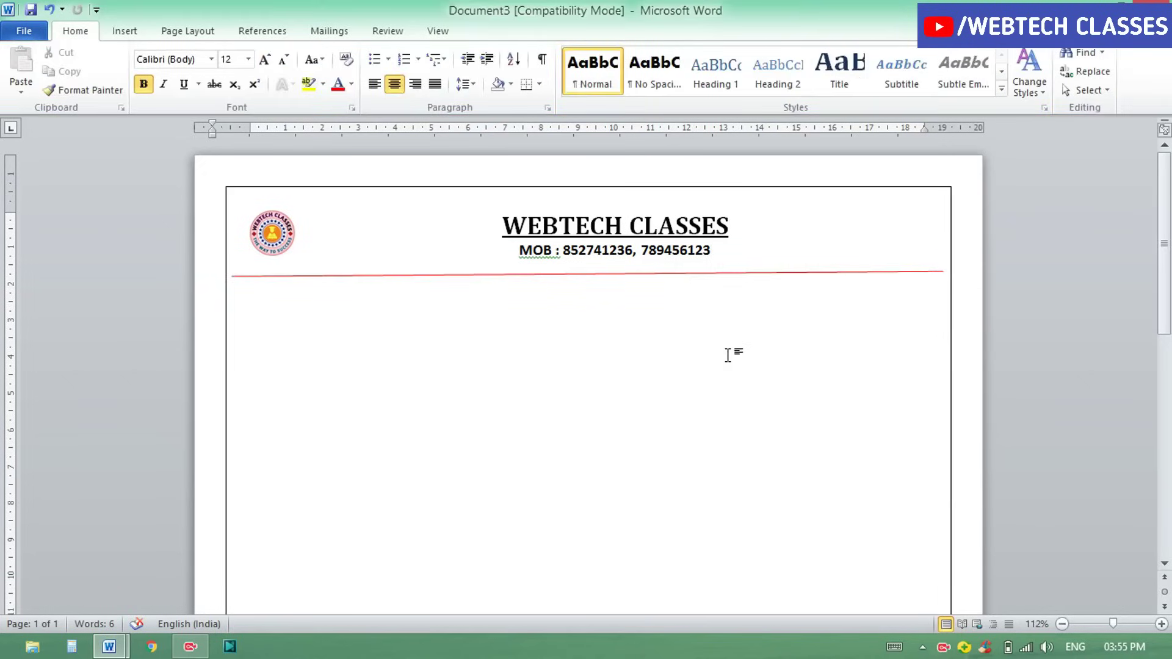
Undo the tilt to straighten the red line, then type a centred ADMISSION FORM below it.
{"action": "key", "text": "ctrl+z"}
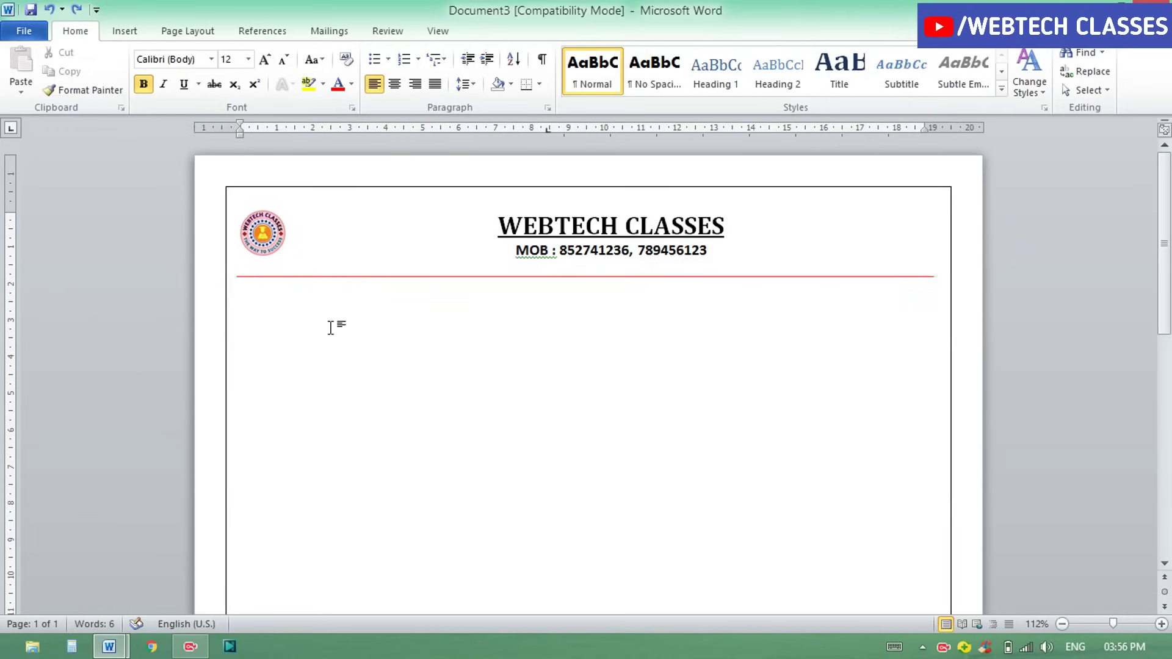
{"action": "left_click", "coordinate": [287, 303]}
{"action": "key", "text": "BackSpace"}
{"action": "left_click", "coordinate": [395, 89]}
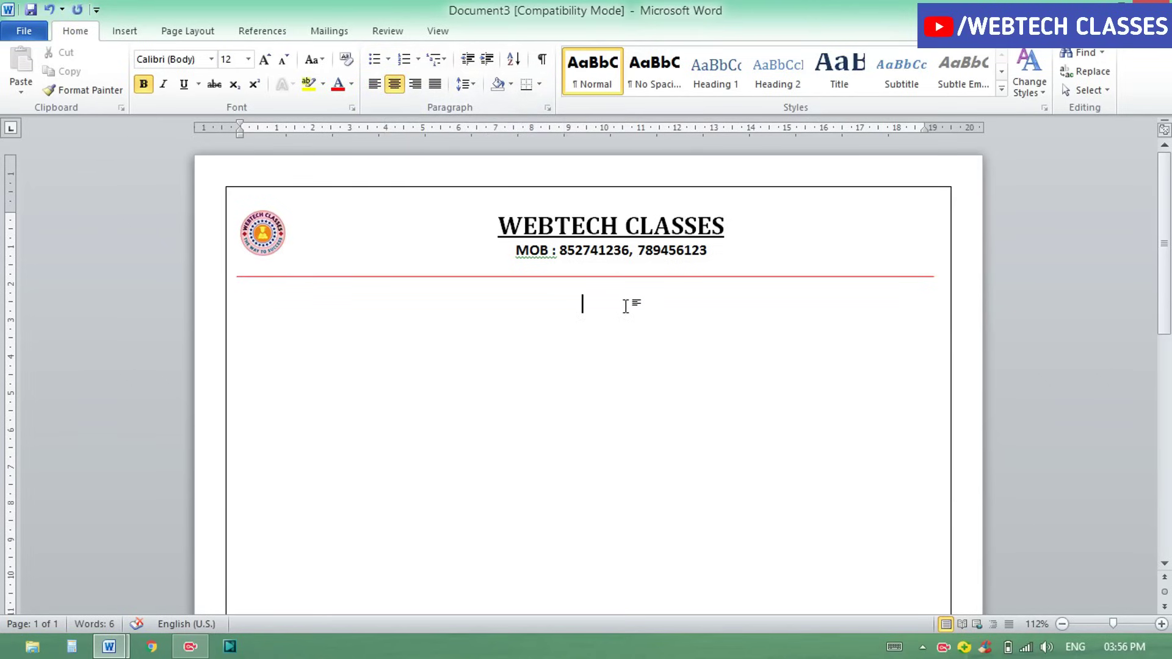
{"action": "type", "text": "AD"}
{"action": "type", "text": "MISSION "}
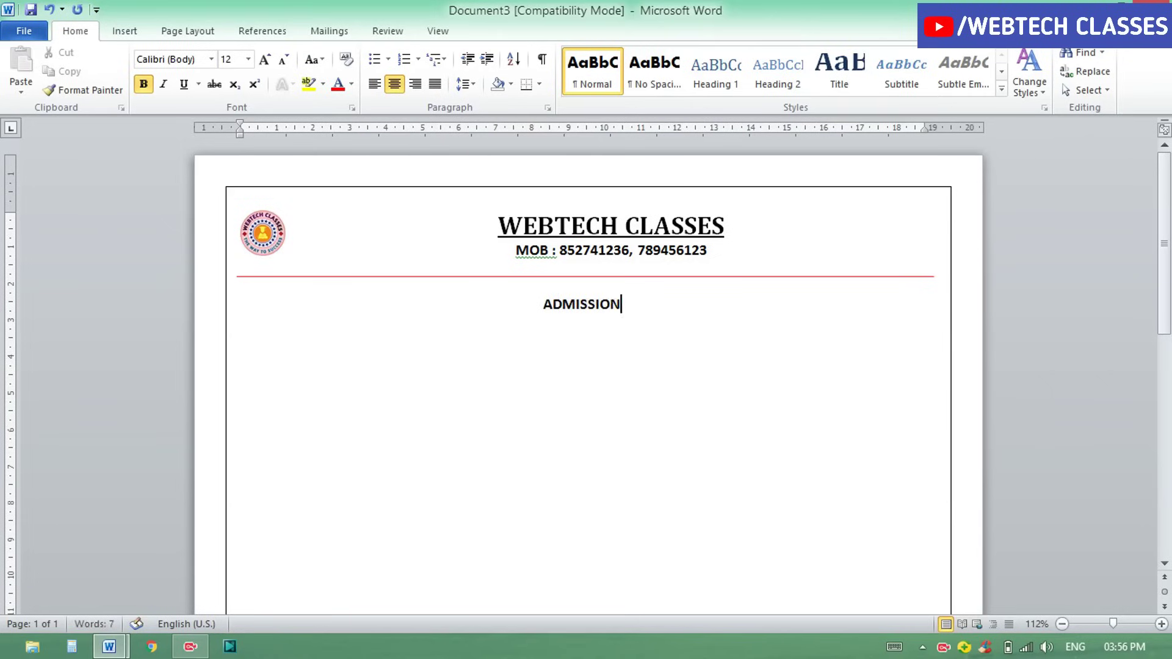
{"action": "type", "text": "F"}
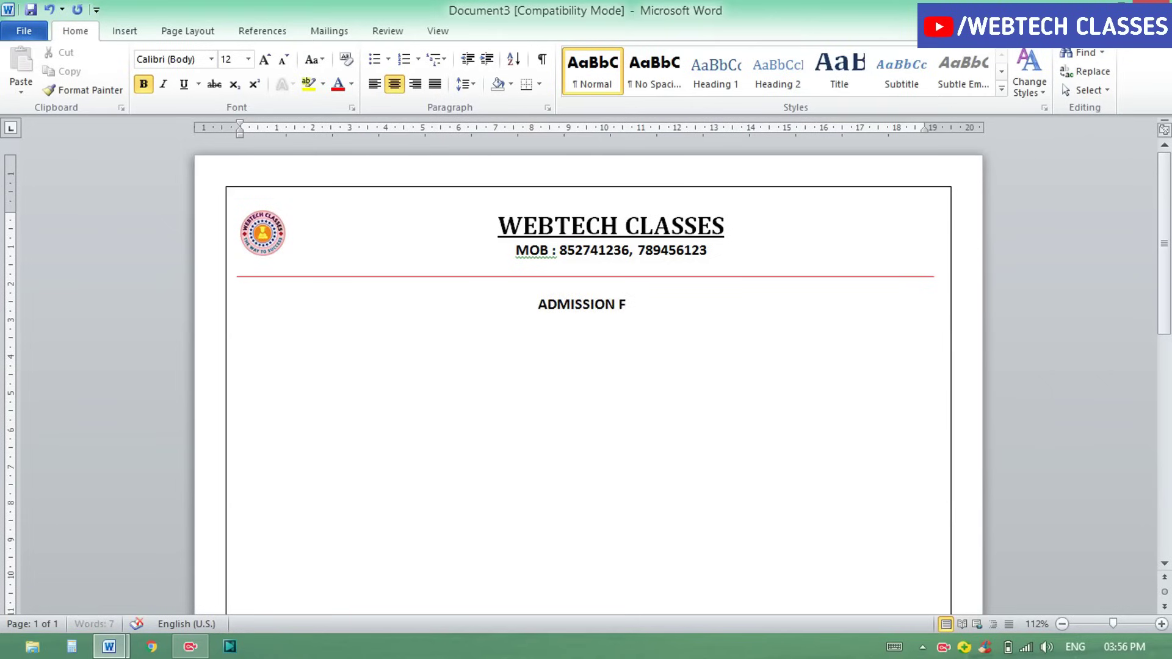
{"action": "type", "text": "ORM"}
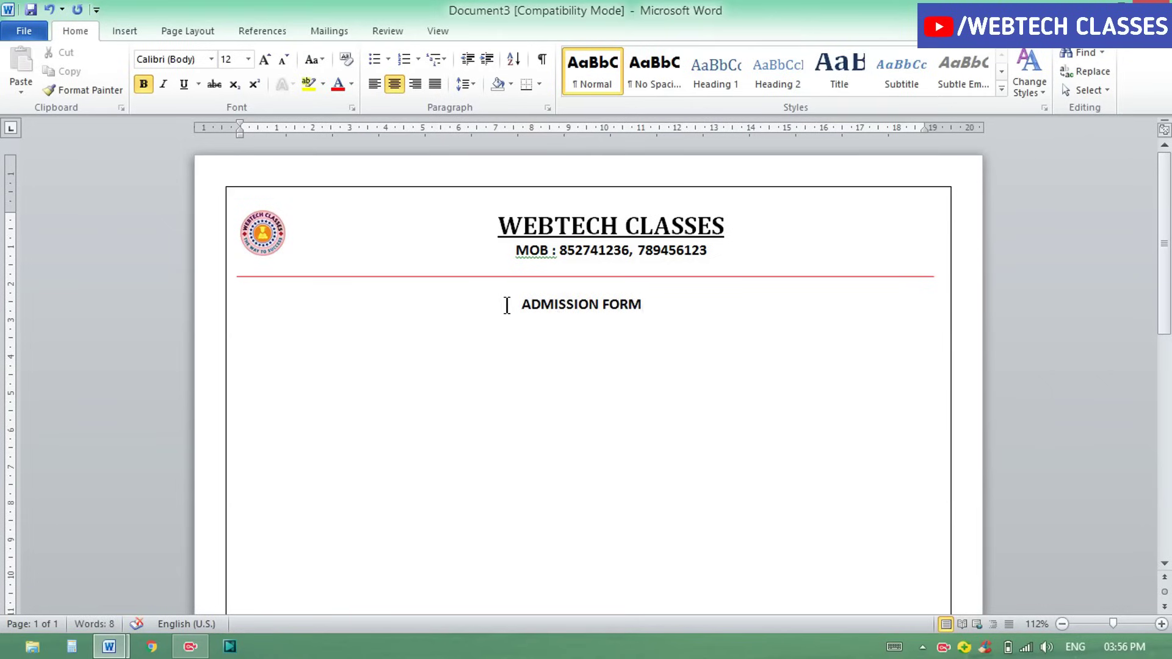
Enlarge the ADMISSION FORM title twice, set it in Aharoni, and switch underlining on.
{"action": "left_click_drag", "start_coordinate": [519, 305], "coordinate": [641, 305]}
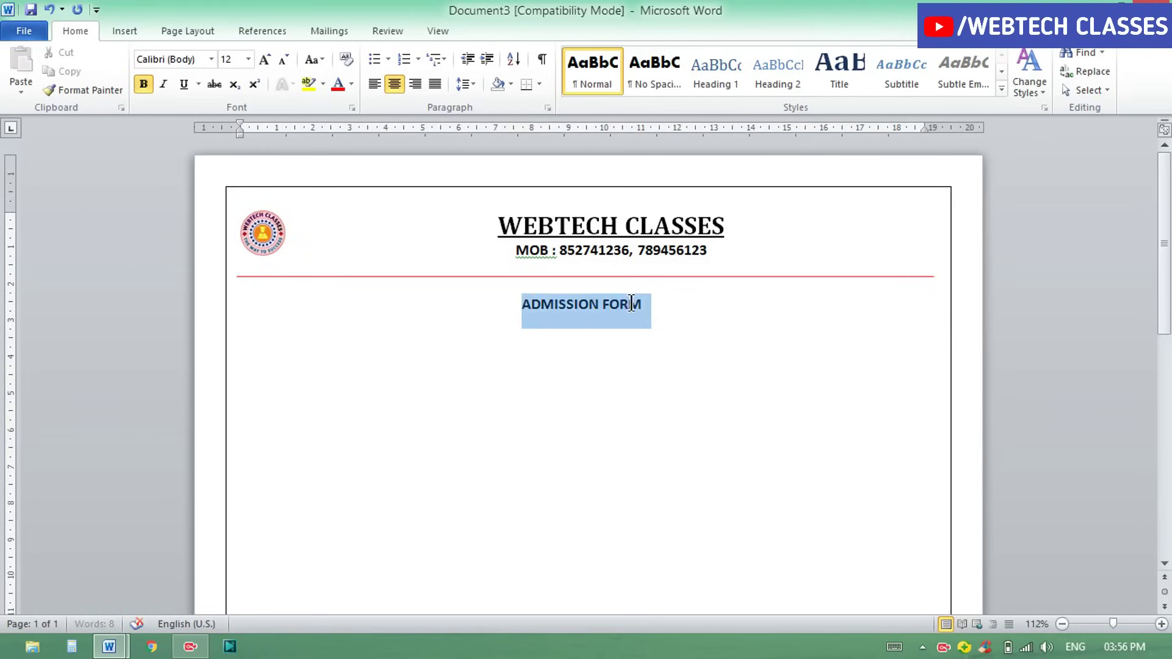
{"action": "left_click", "coordinate": [263, 61]}
{"action": "left_click", "coordinate": [263, 61]}
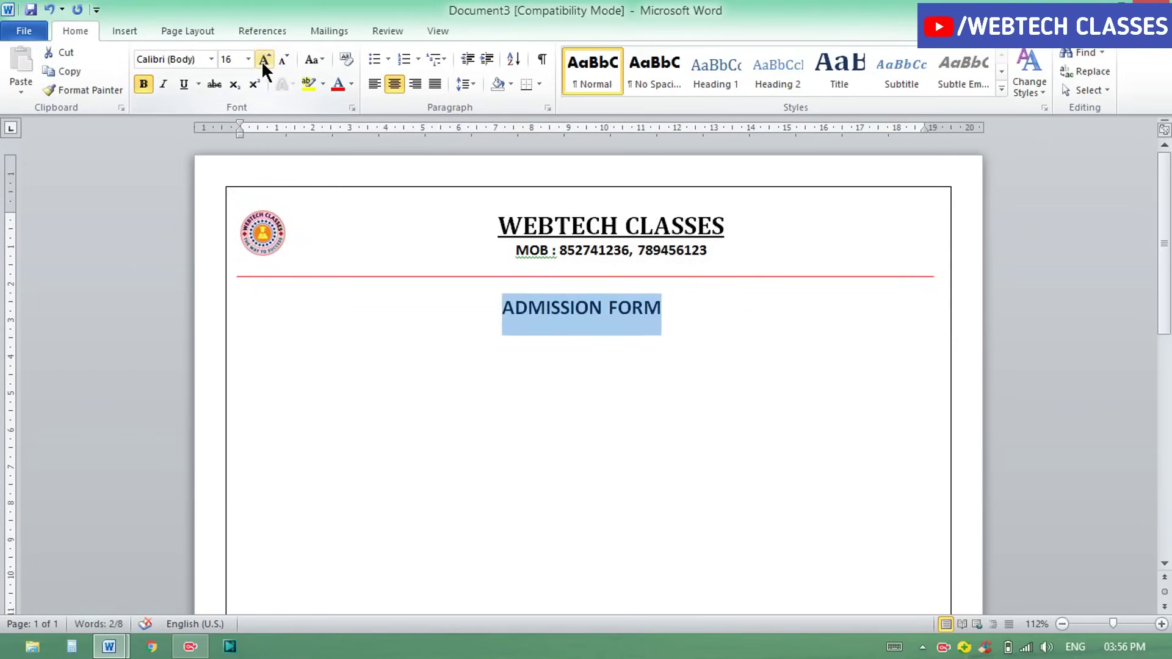
{"action": "left_click", "coordinate": [209, 59]}
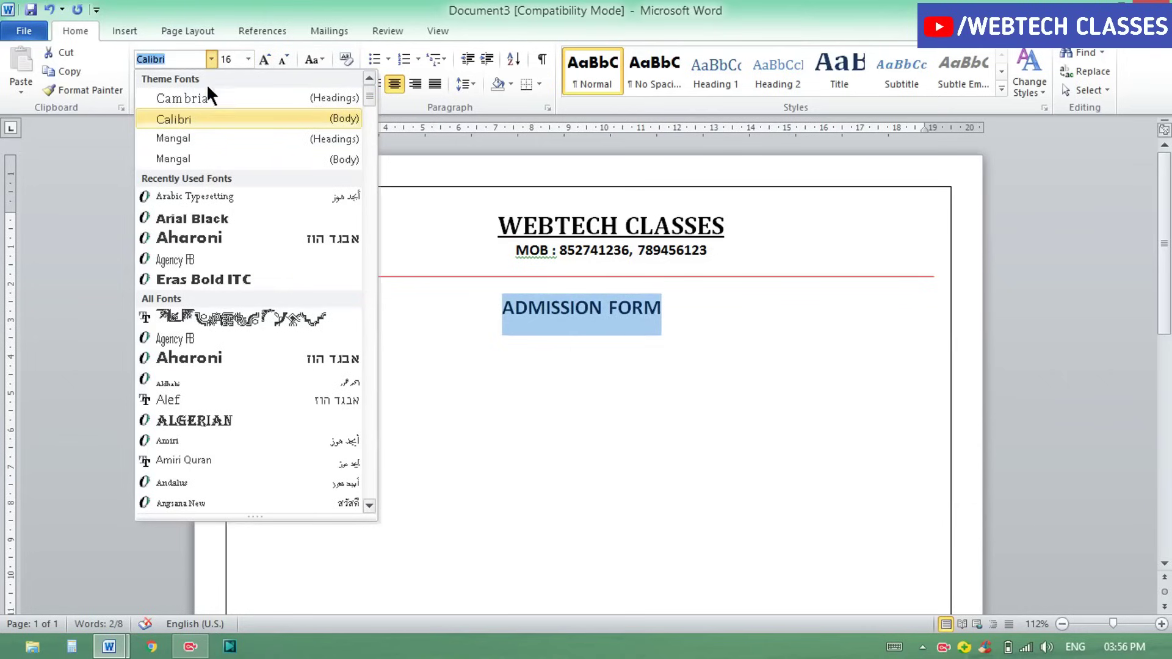
{"action": "left_click", "coordinate": [208, 238]}
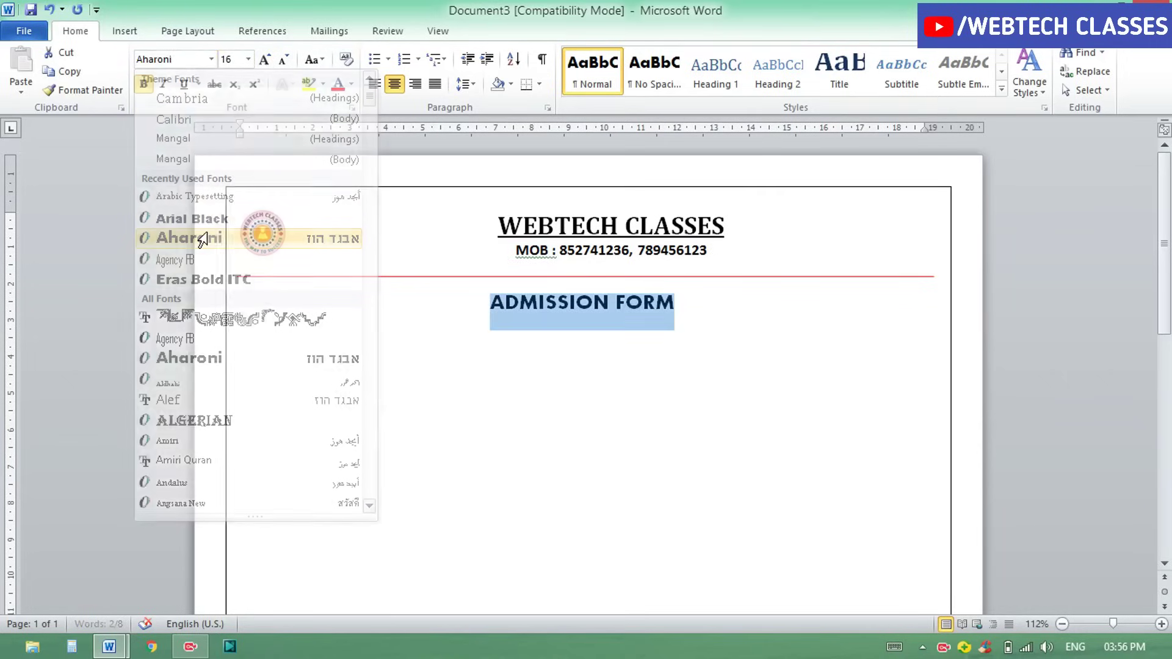
{"action": "left_click", "coordinate": [486, 311]}
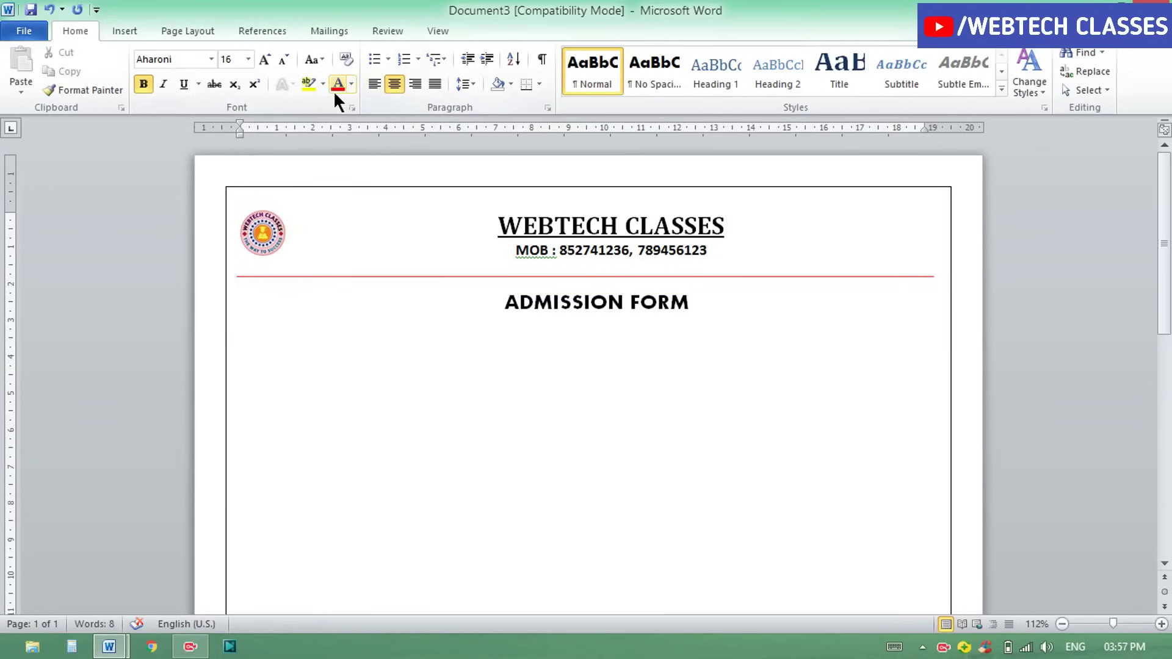
{"action": "left_click", "coordinate": [183, 85]}
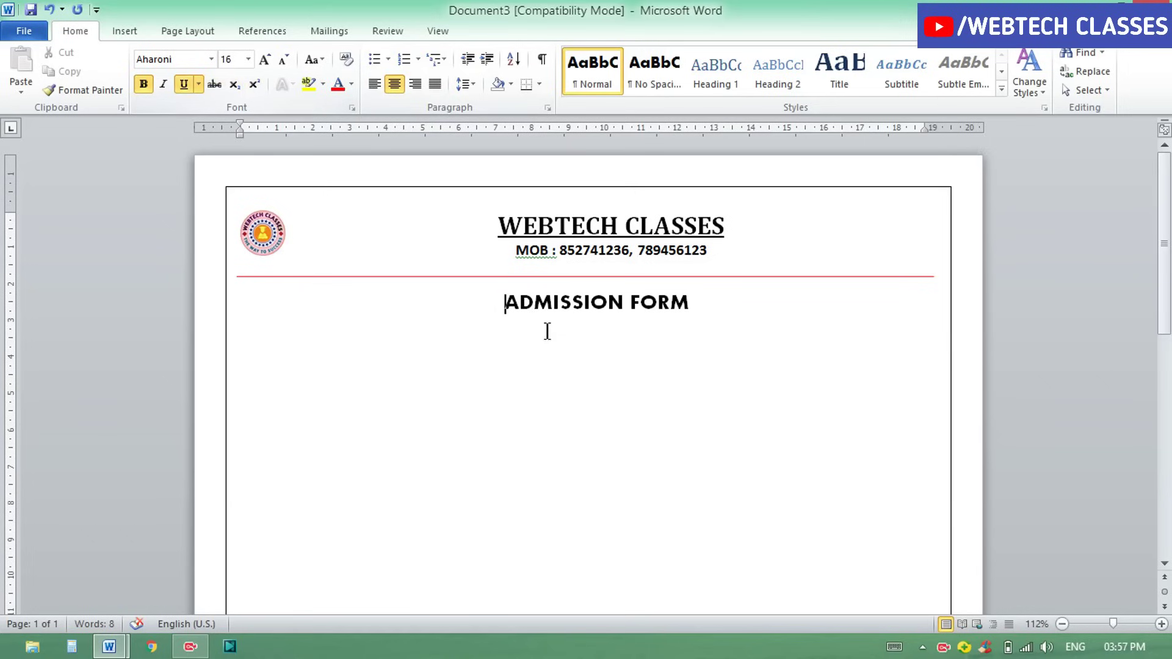
{"action": "left_click", "coordinate": [419, 319]}
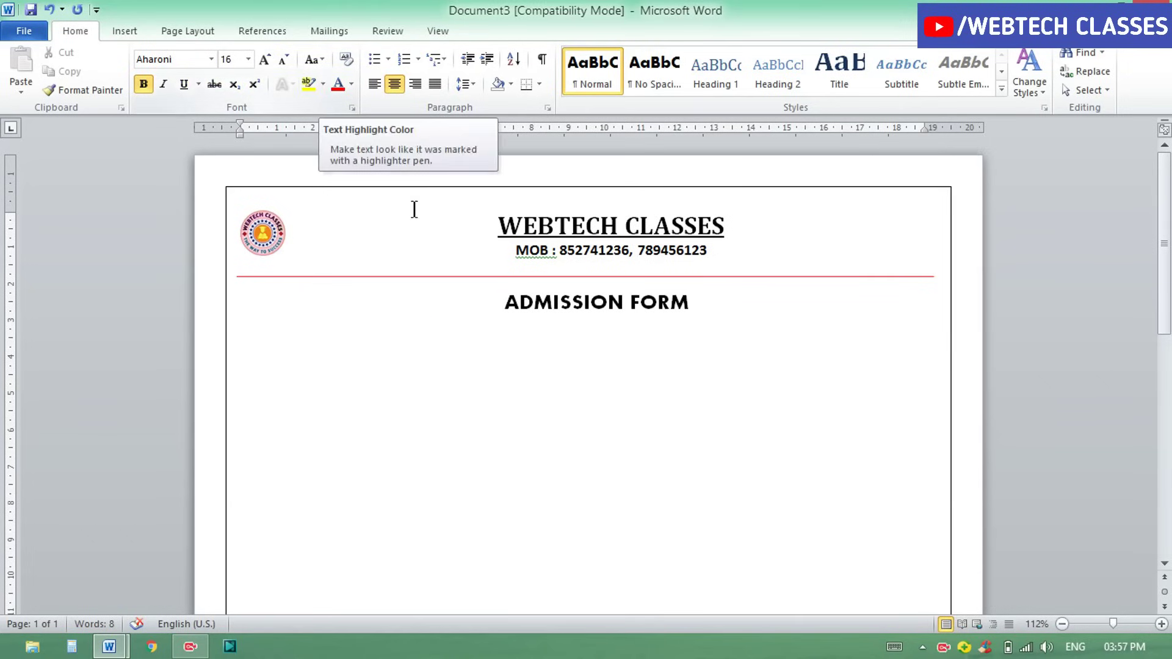
Apply a yellow text highlight to the ADMISSION FORM title.
{"action": "left_click_drag", "start_coordinate": [502, 307], "coordinate": [691, 309]}
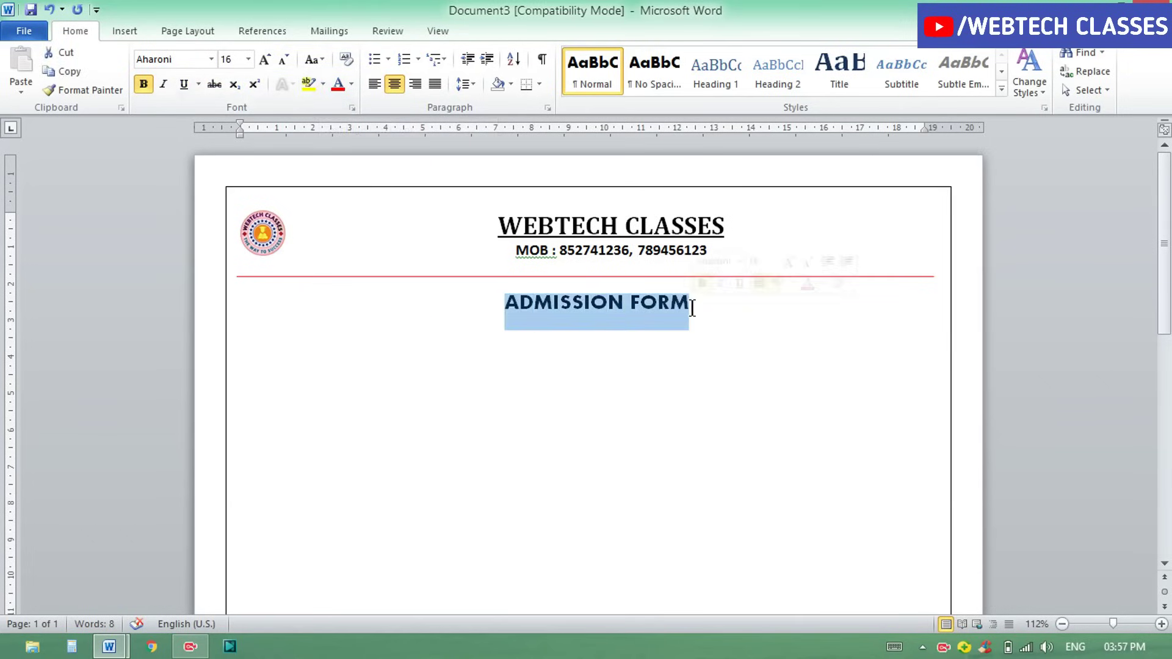
{"action": "left_click", "coordinate": [323, 84]}
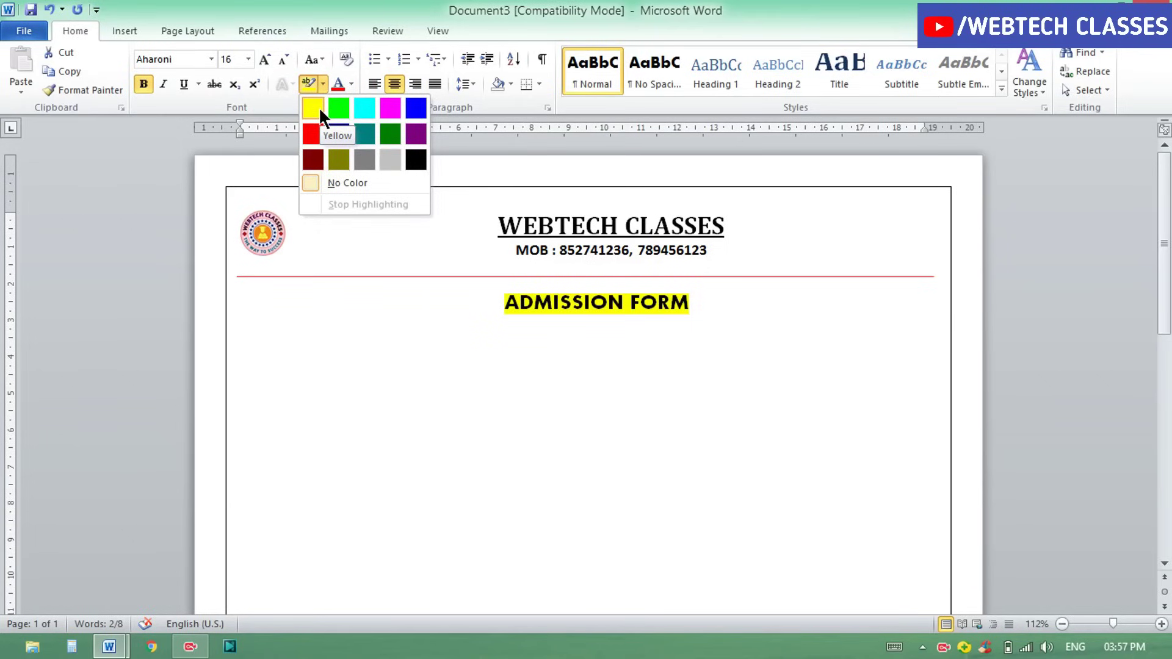
{"action": "left_click", "coordinate": [318, 107]}
{"action": "left_click", "coordinate": [733, 302]}
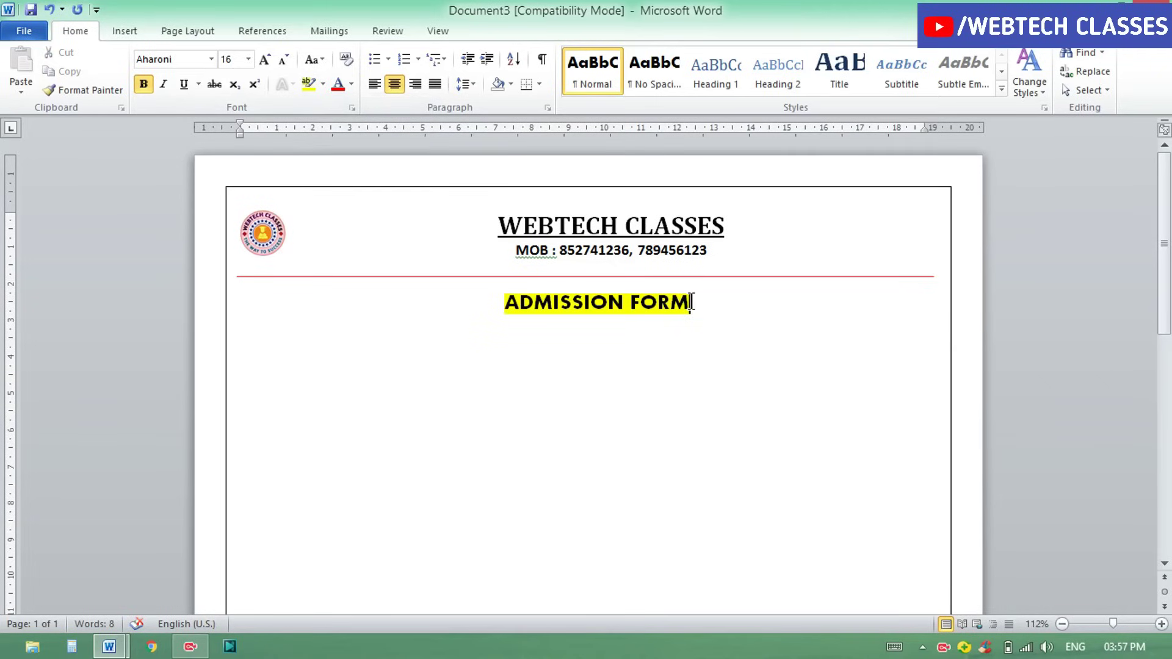
Change the ADMISSION FORM title's font colour to red.
{"action": "left_click_drag", "start_coordinate": [690, 303], "coordinate": [539, 304]}
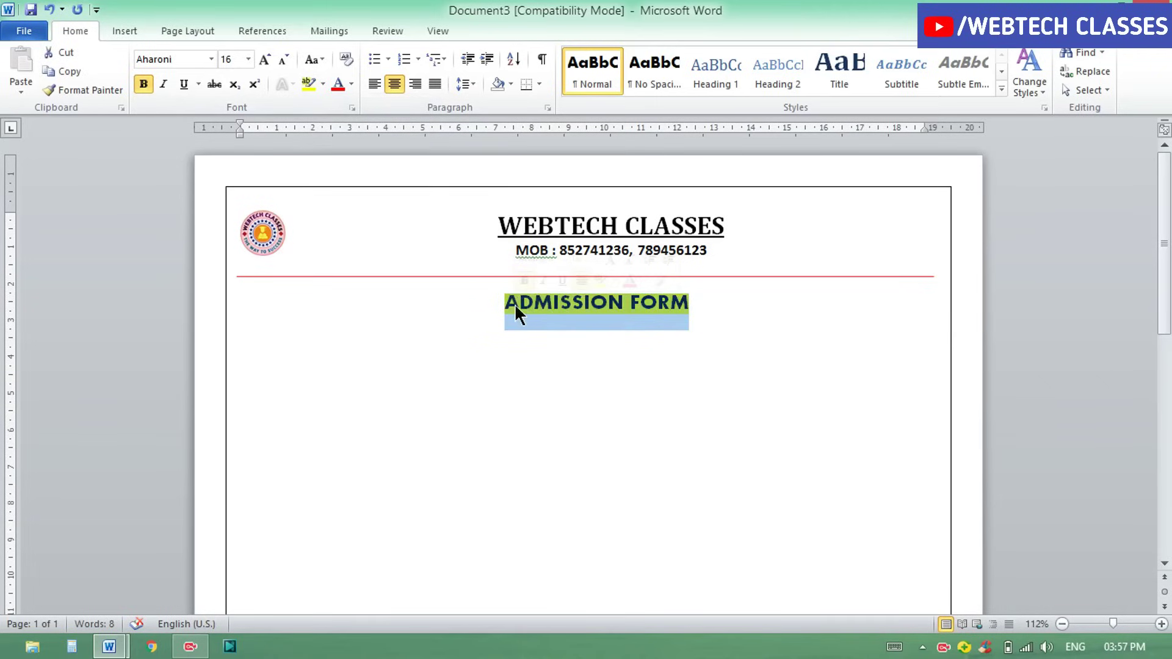
{"action": "left_click", "coordinate": [351, 83]}
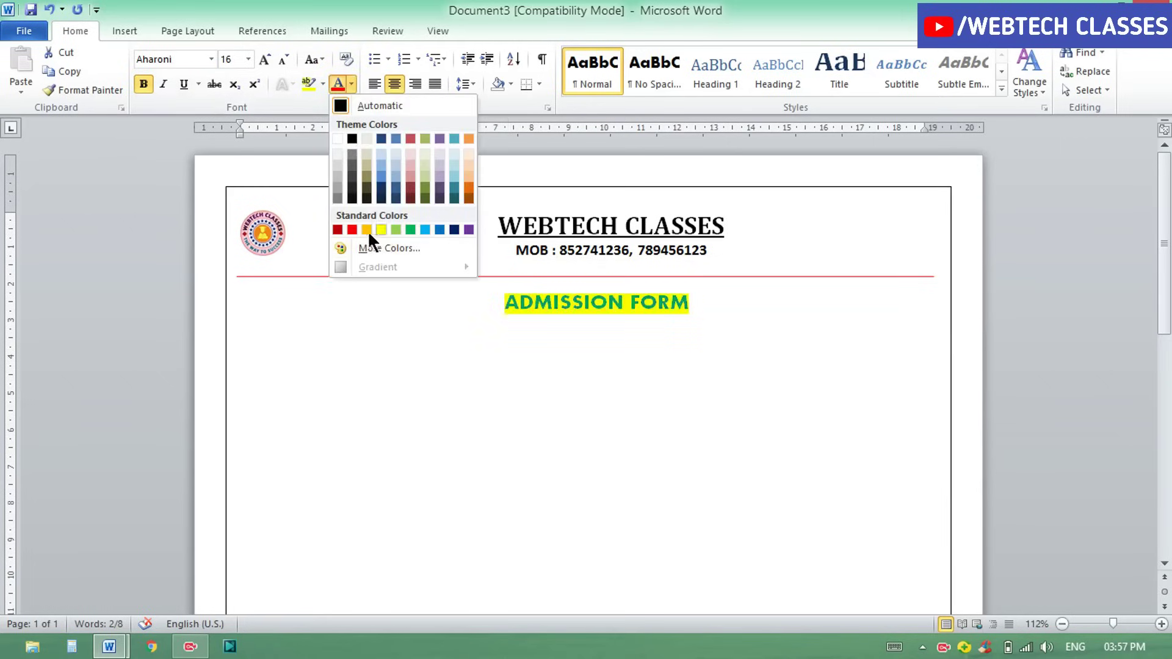
{"action": "left_click", "coordinate": [350, 230]}
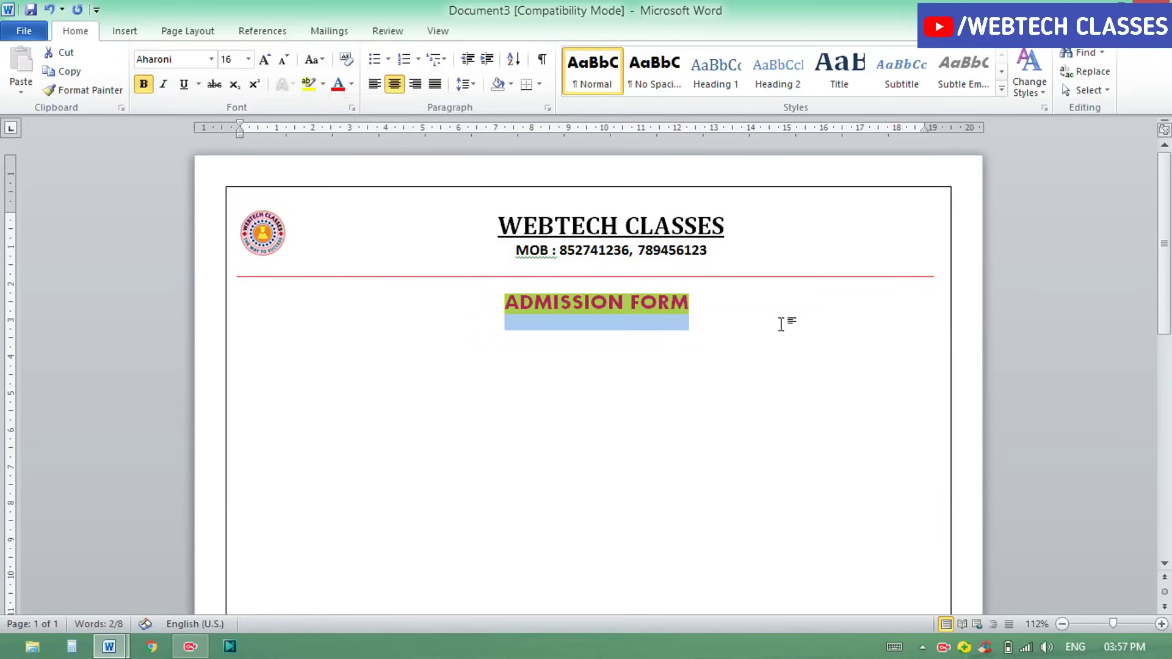
{"action": "left_click", "coordinate": [758, 302]}
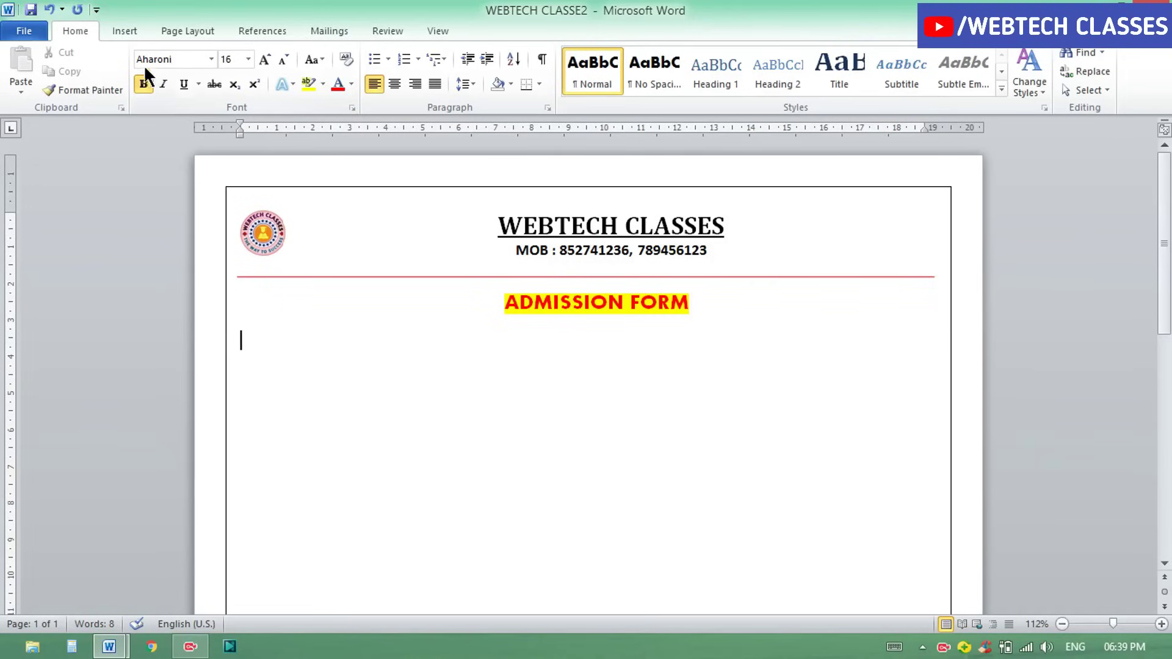
Draw a Text Box from Insert > Shapes on the left below the title, then widen it slightly.
{"action": "left_click", "coordinate": [124, 32]}
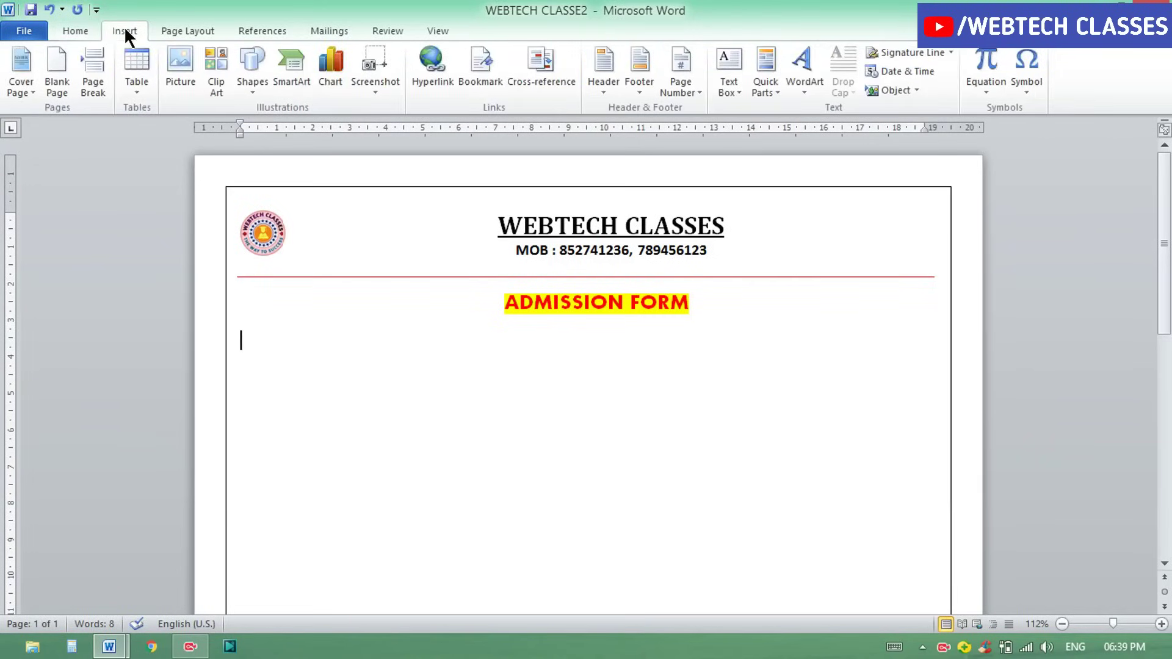
{"action": "left_click", "coordinate": [248, 72]}
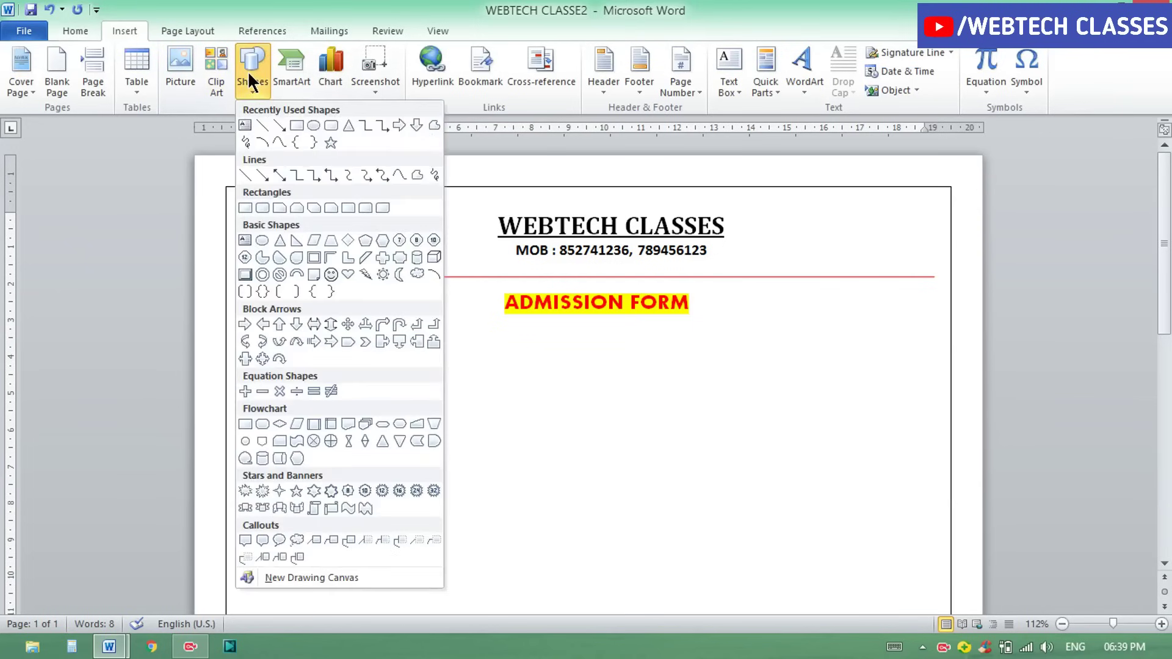
{"action": "left_click", "coordinate": [243, 123]}
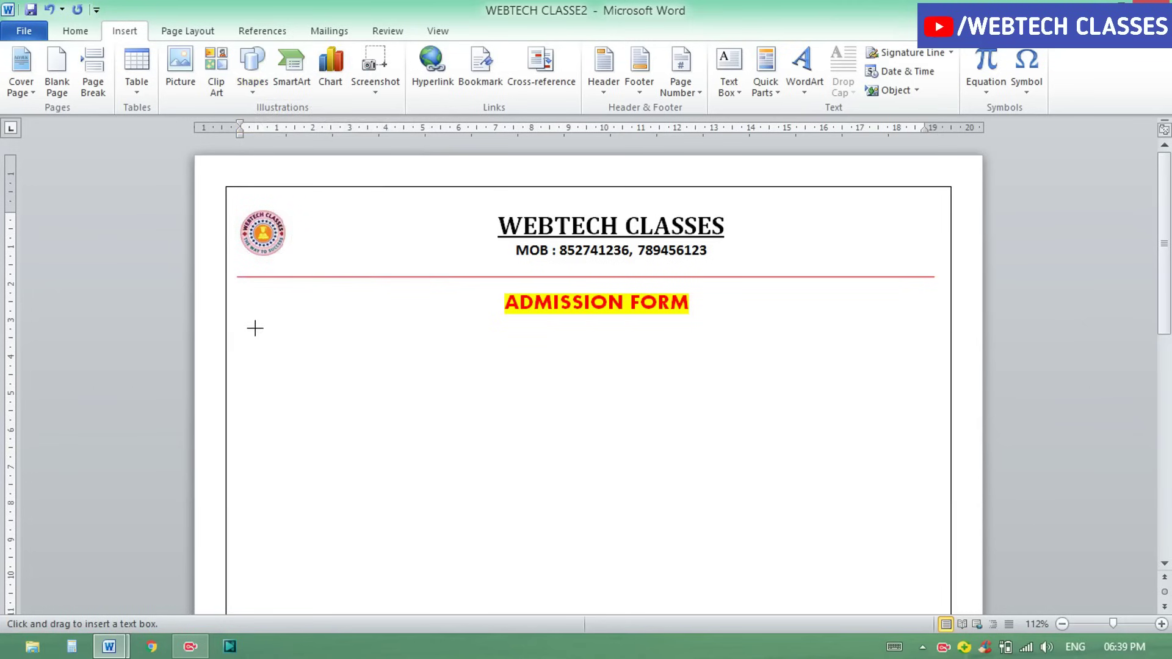
{"action": "left_click_drag", "start_coordinate": [247, 332], "coordinate": [537, 437]}
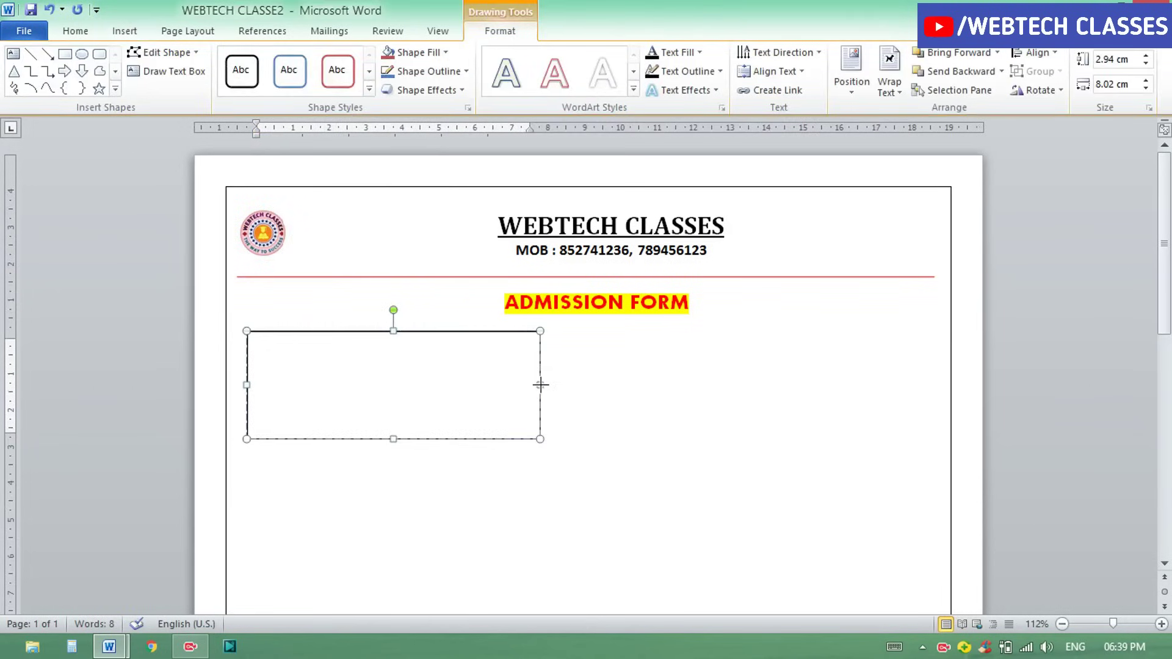
{"action": "left_click_drag", "start_coordinate": [538, 385], "coordinate": [541, 386]}
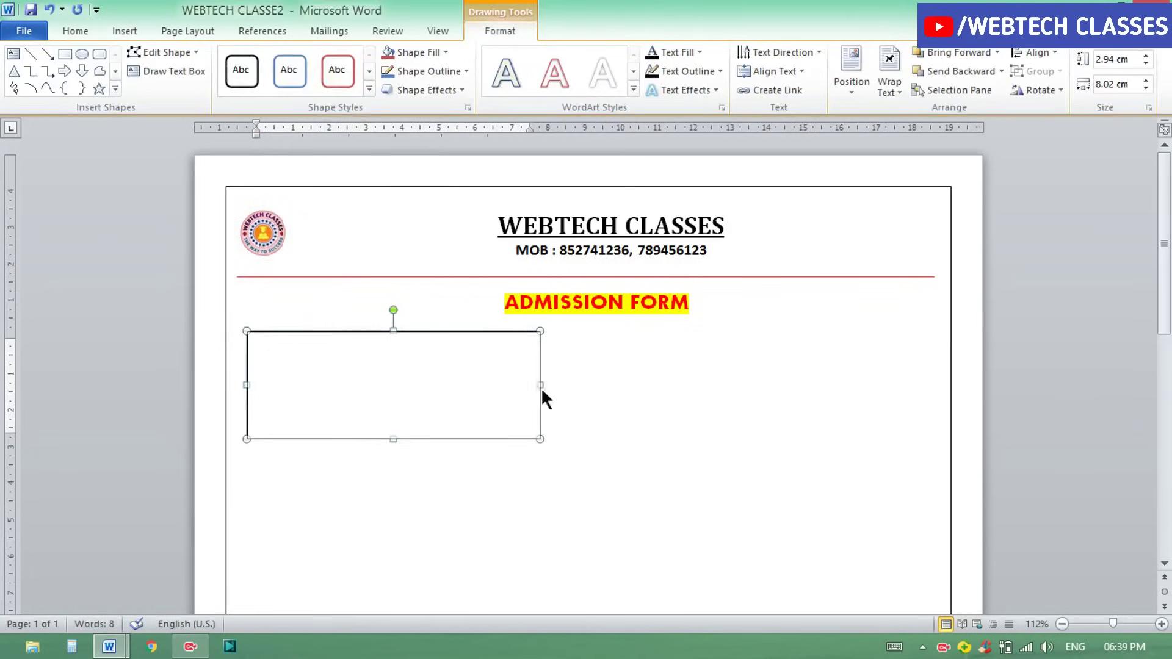
Type FOR OFFICE USE ONLY in the text box and make it centred, bold and underlined.
{"action": "left_click", "coordinate": [363, 360]}
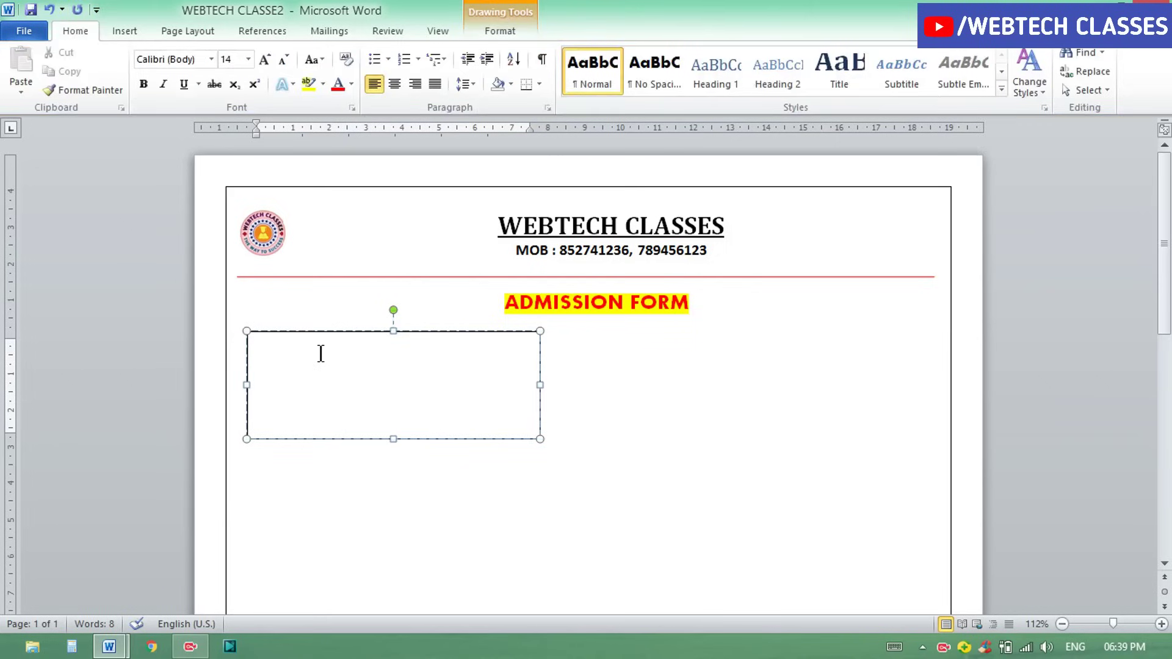
{"action": "type", "text": "FOR "}
{"action": "type", "text": "OFFICE"}
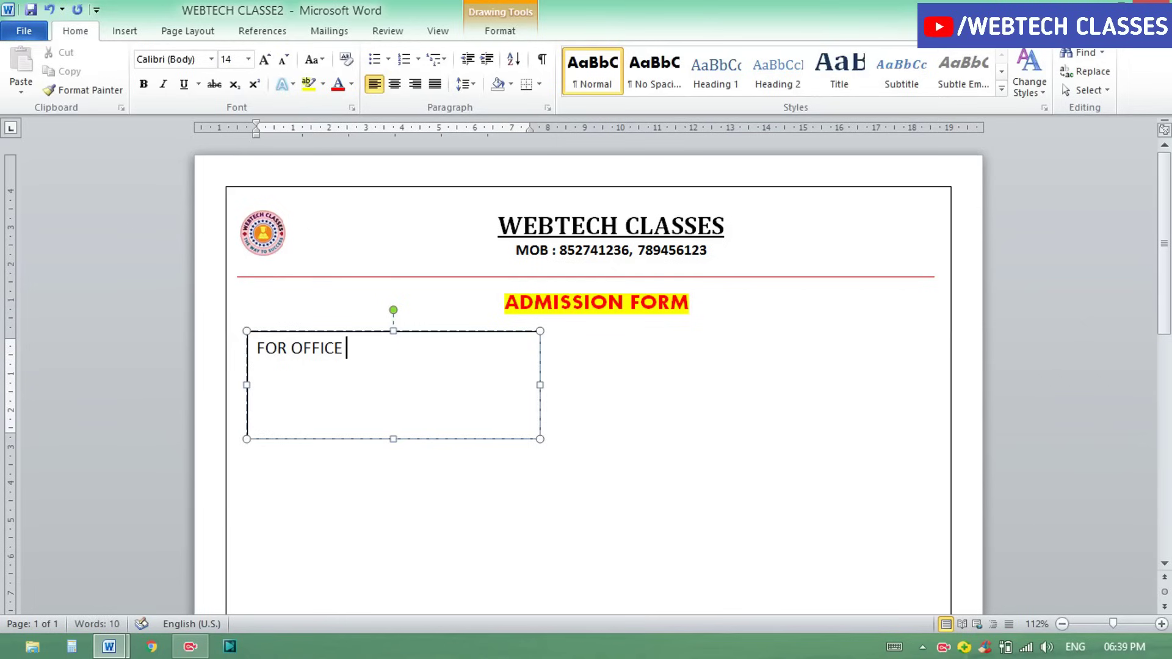
{"action": "type", "text": " USE ON"}
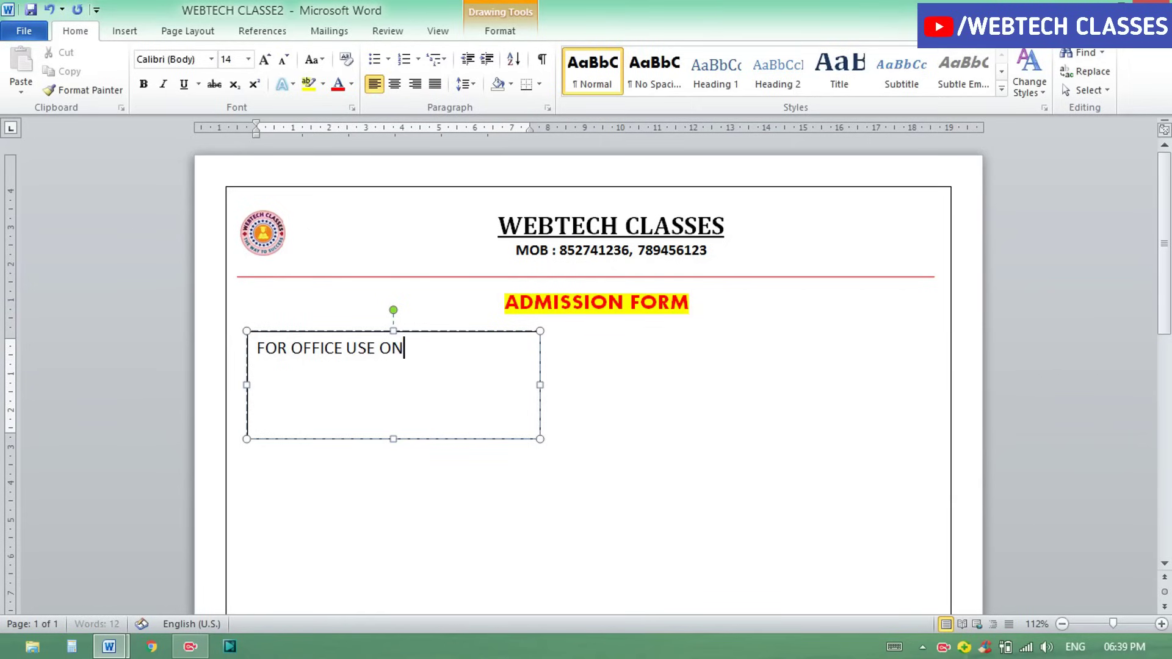
{"action": "type", "text": "LY"}
{"action": "left_click_drag", "start_coordinate": [256, 349], "coordinate": [418, 349]}
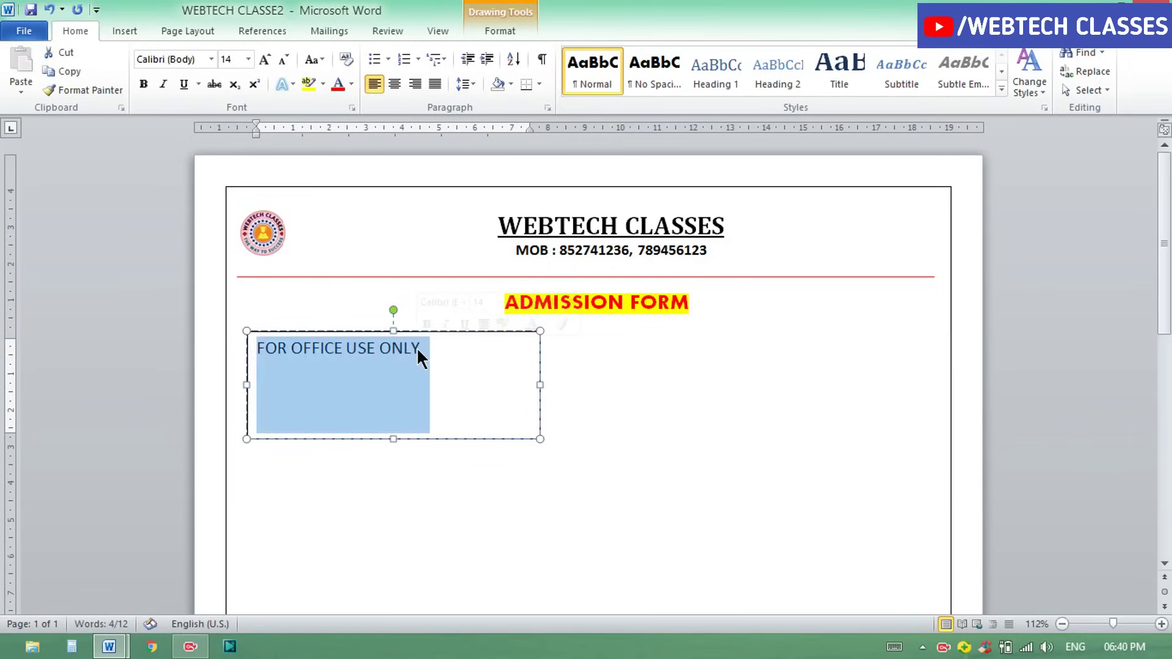
{"action": "key", "text": "ctrl+e"}
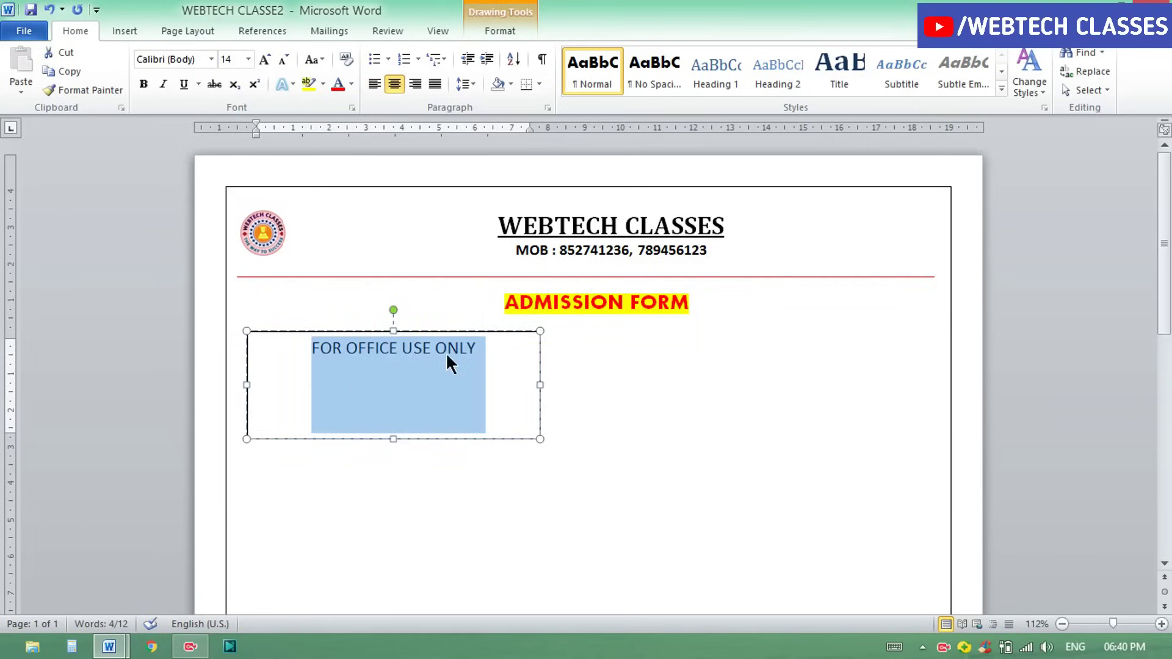
{"action": "left_click", "coordinate": [478, 349]}
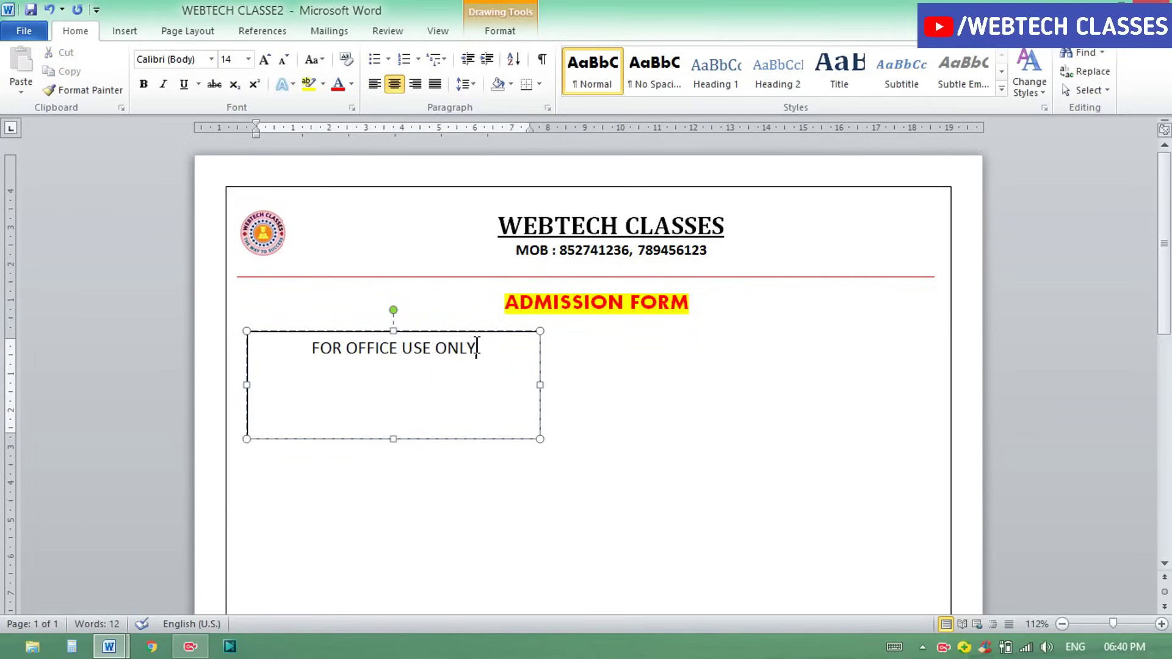
{"action": "left_click_drag", "start_coordinate": [478, 349], "coordinate": [317, 348]}
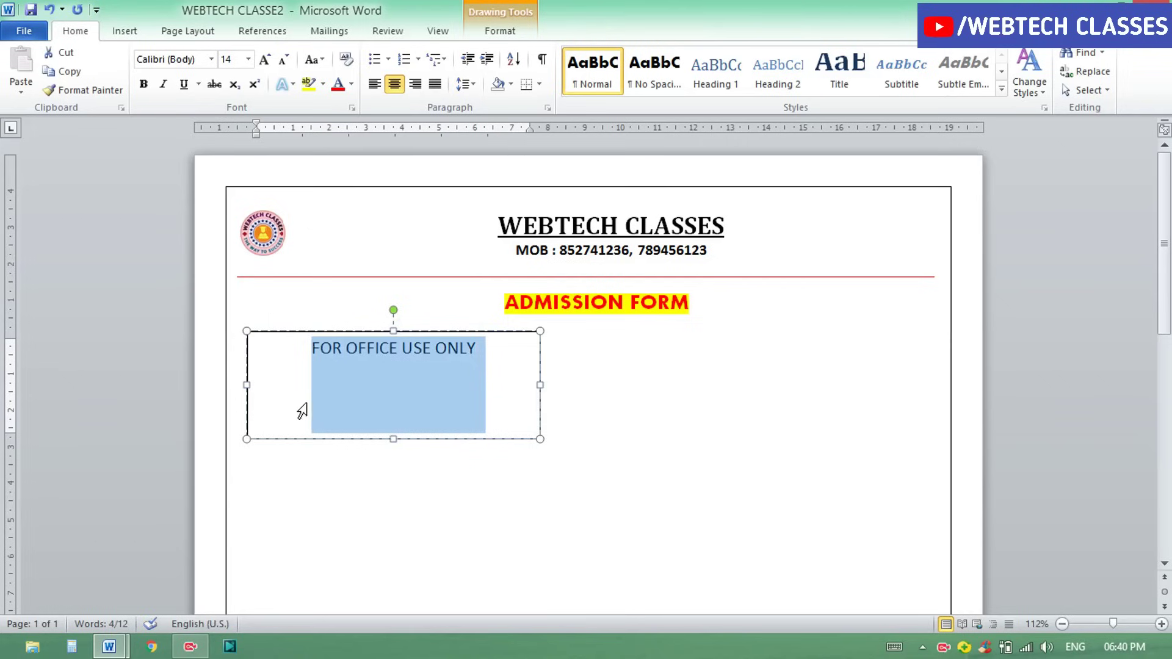
{"action": "key", "text": "ctrl+b"}
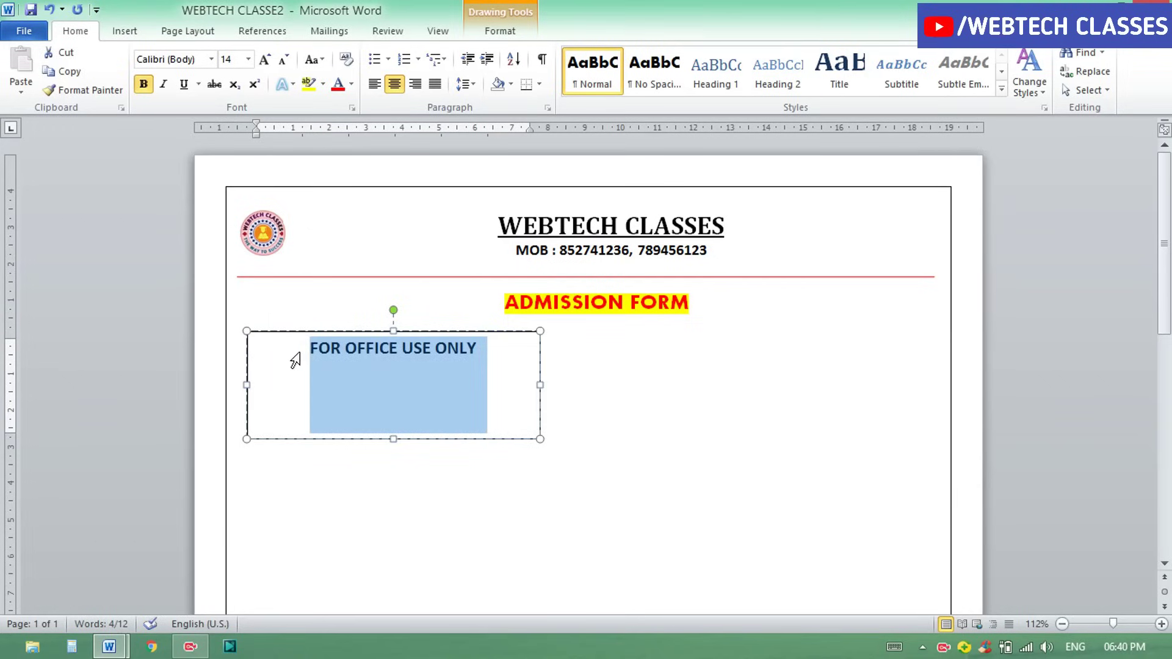
{"action": "key", "text": "ctrl+u"}
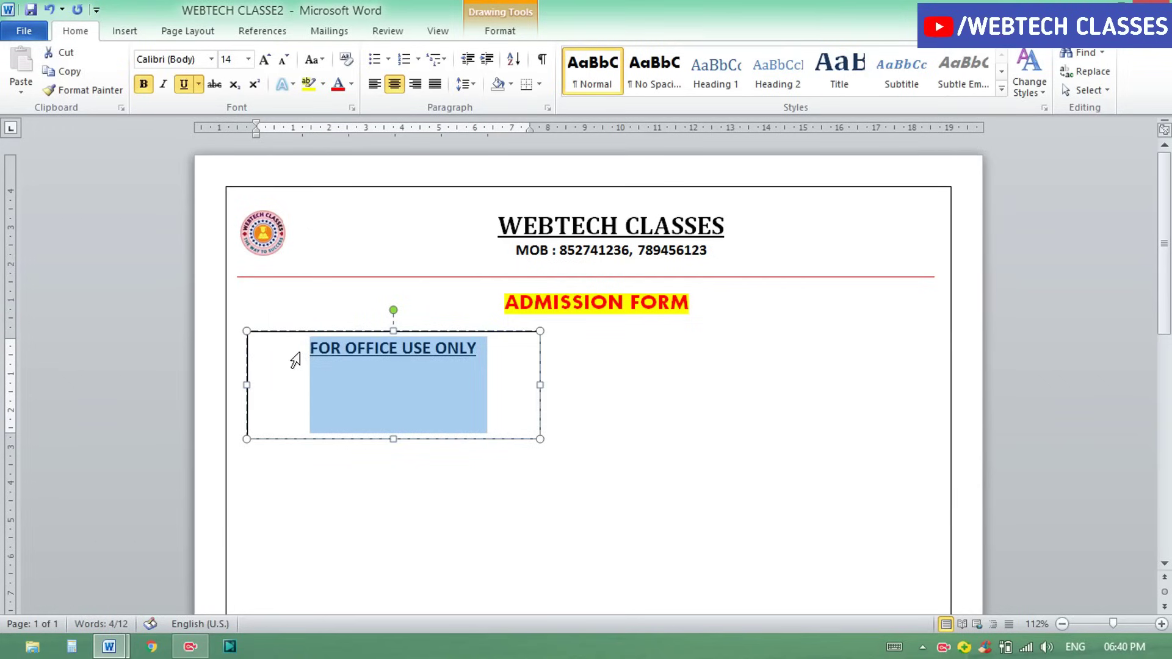
{"action": "left_click", "coordinate": [514, 367]}
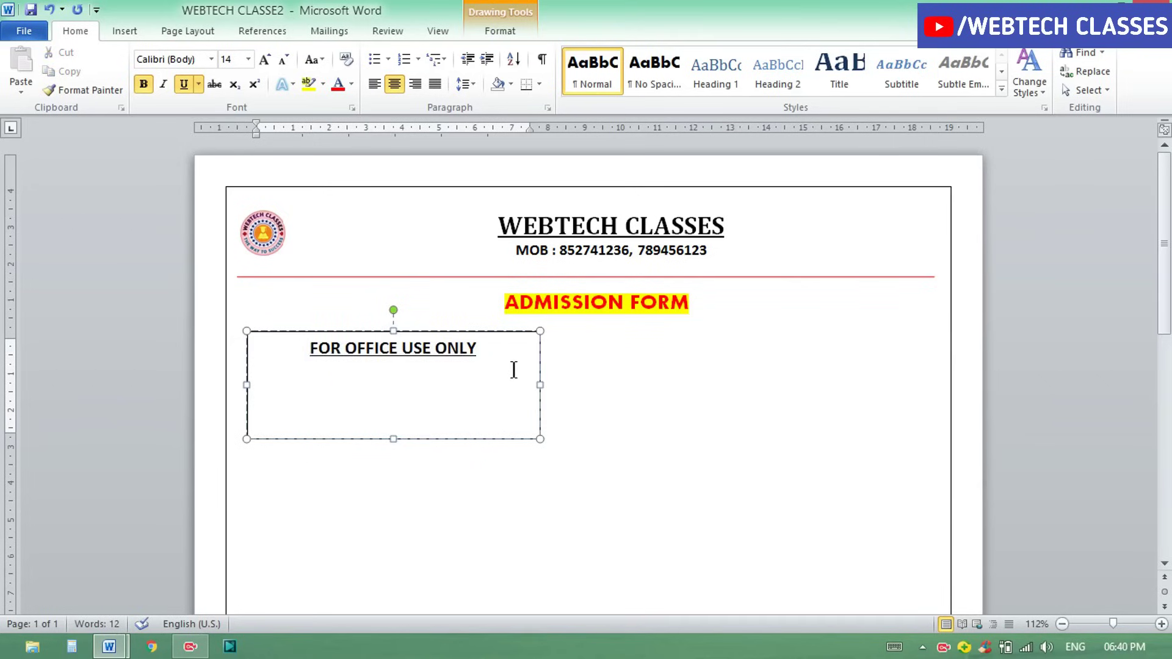
Add a left-aligned ADMISSION DATE line beneath the heading.
{"action": "key", "text": "Return"}
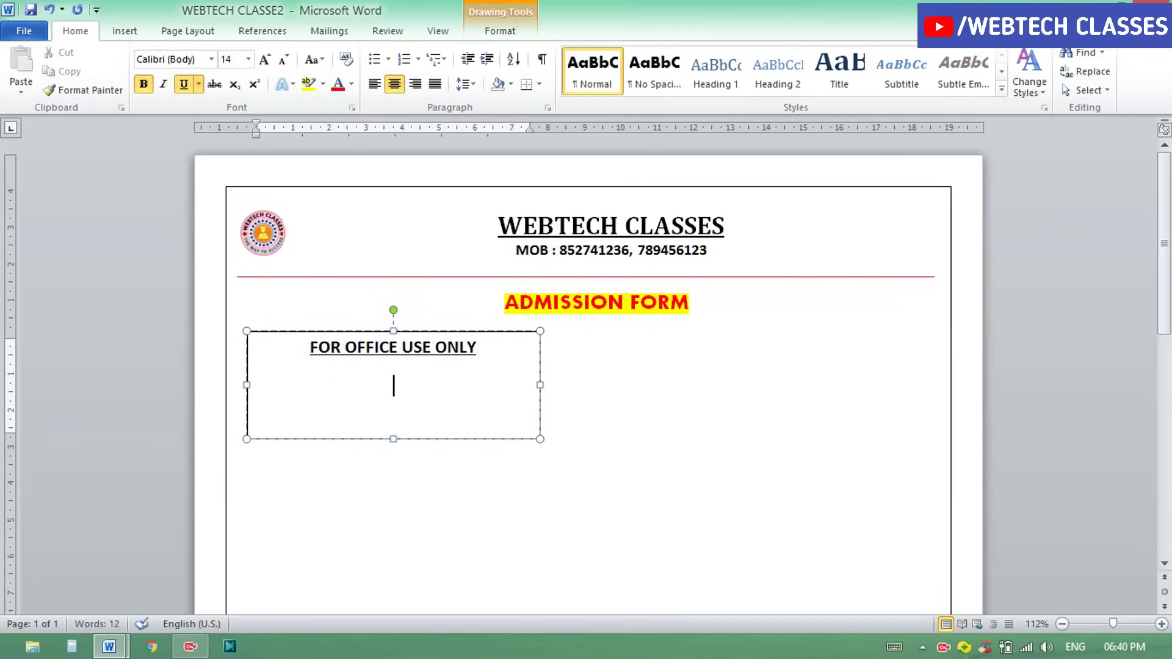
{"action": "left_click", "coordinate": [372, 83]}
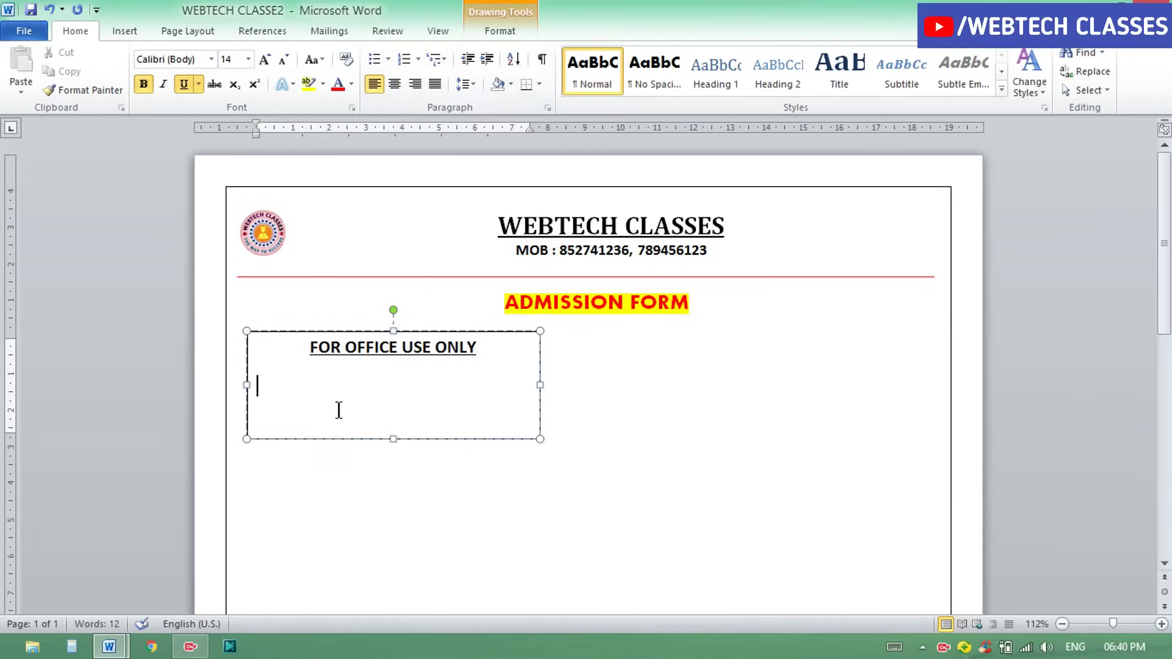
{"action": "type", "text": "ADMISSI"}
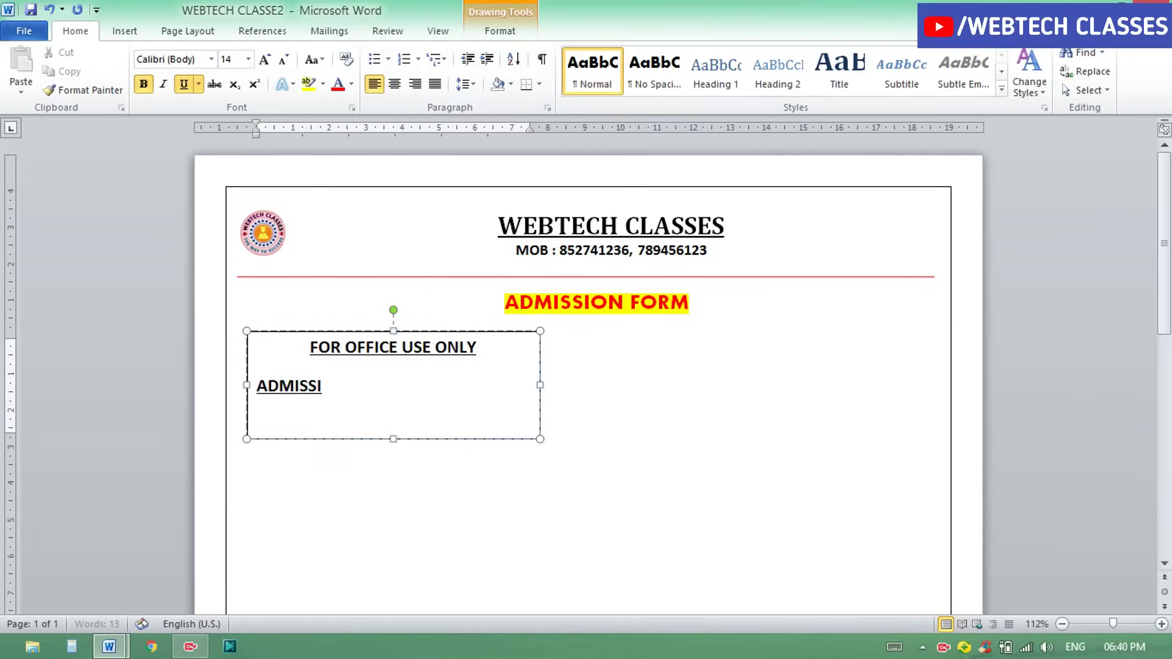
{"action": "type", "text": "ON DATE"}
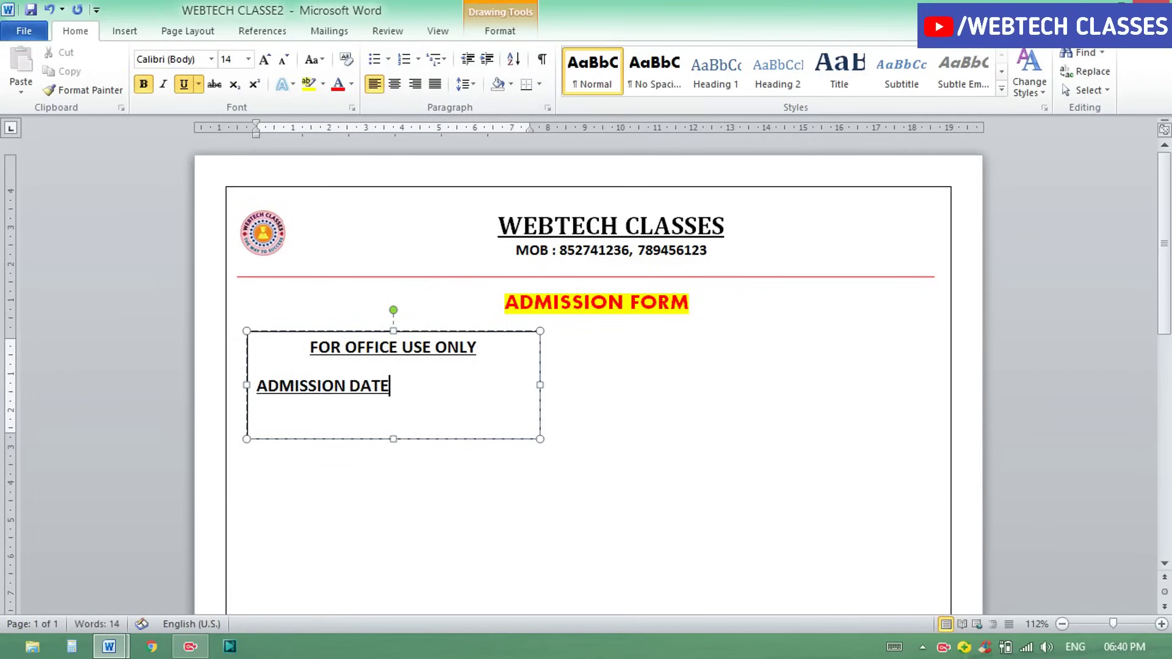
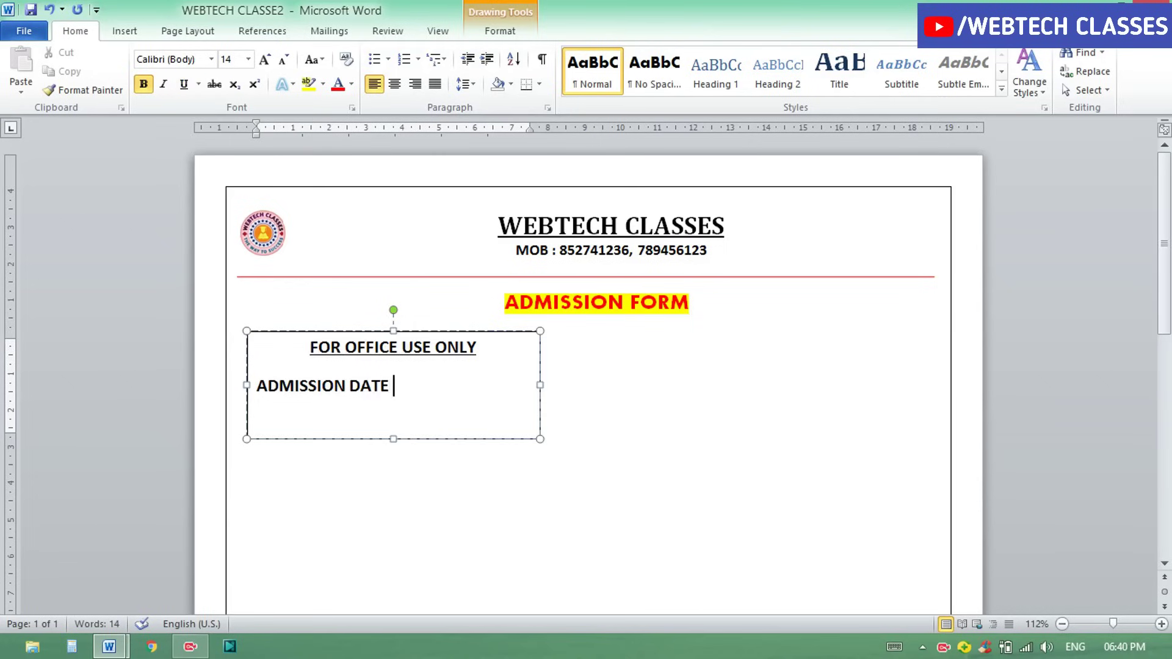
Add ' : ' and an underscore blank after ADMISSION DATE.
{"action": "type", "text": ":"}
{"action": "type", "text": " ---"}
{"action": "key", "text": "BackSpace"}
{"action": "key", "text": "BackSpace"}
{"action": "key", "text": "BackSpace"}
{"action": "type", "text": "__"}
{"action": "type", "text": "____________"}
Add a 'COURSE NAME : ' line with an underscore blank below the date line.
{"action": "key", "text": "Return"}
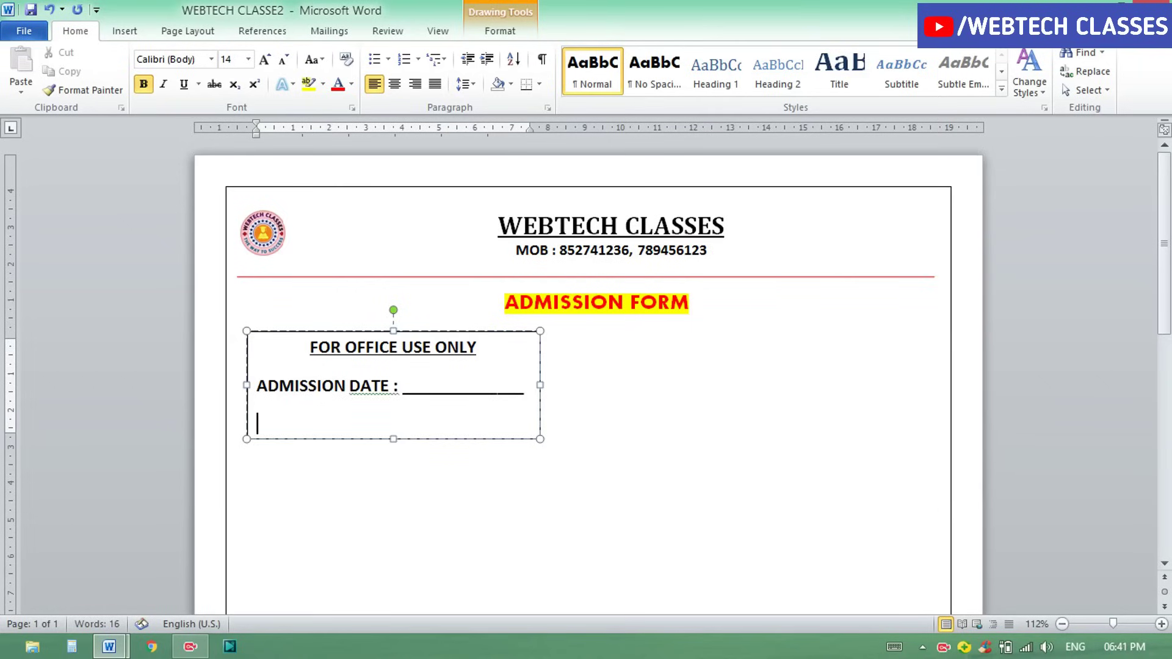
{"action": "type", "text": "C"}
{"action": "type", "text": "OURSE"}
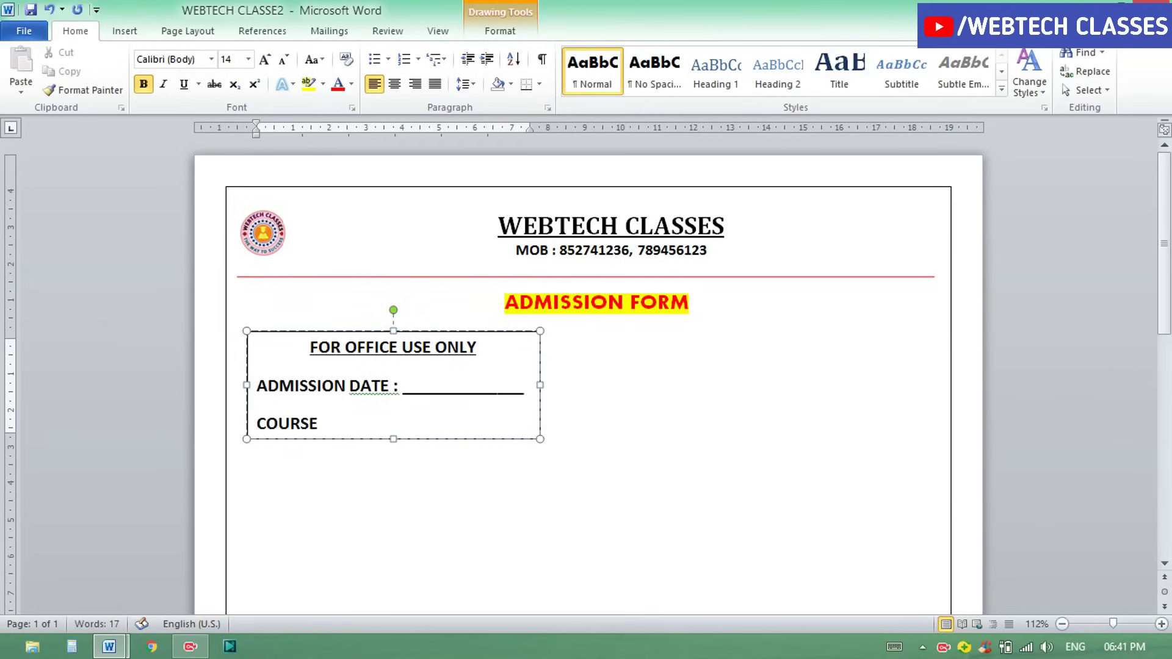
{"action": "type", "text": " NAME"}
{"action": "type", "text": " : "}
{"action": "type", "text": "______"}
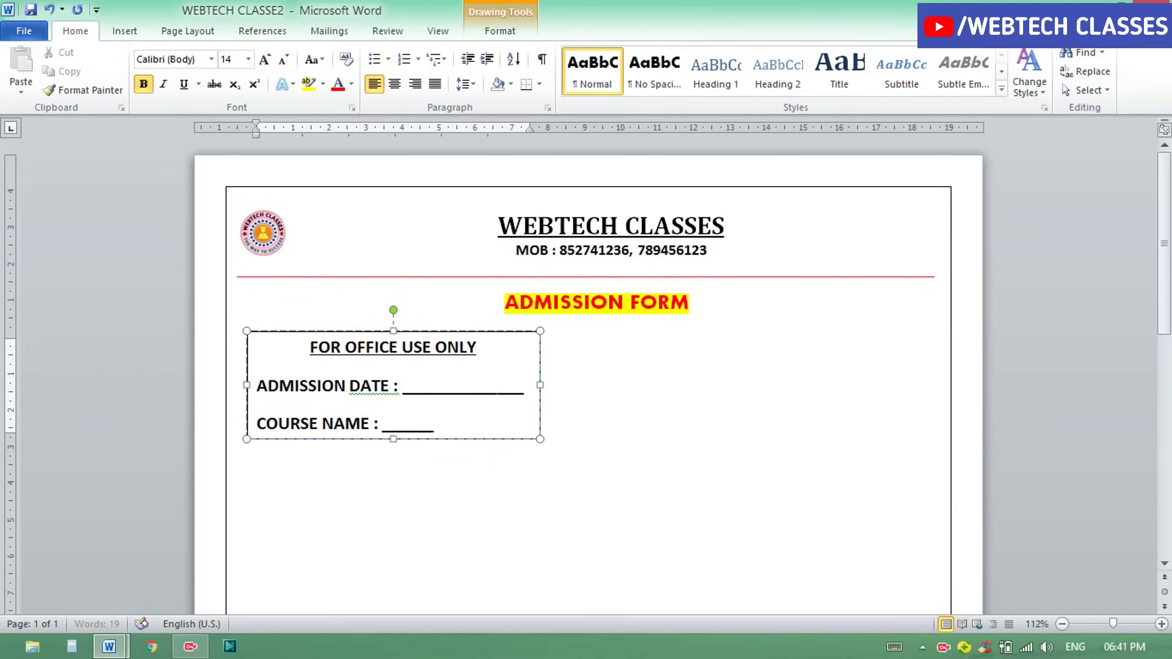
{"action": "type", "text": "___________"}
{"action": "key", "text": "ctrl+z"}
{"action": "key", "text": "ctrl+y"}
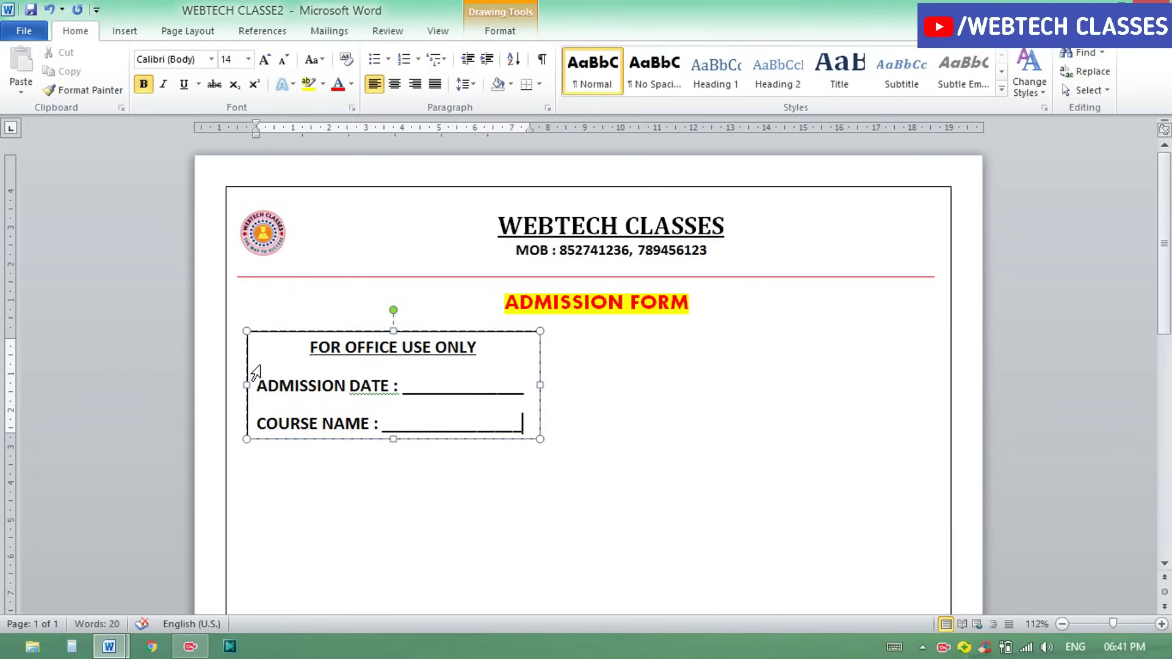
Shrink the ADMISSION DATE and COURSE NAME lines to 12 pt and lengthen the date blank to match.
{"action": "left_click_drag", "start_coordinate": [258, 384], "coordinate": [522, 434]}
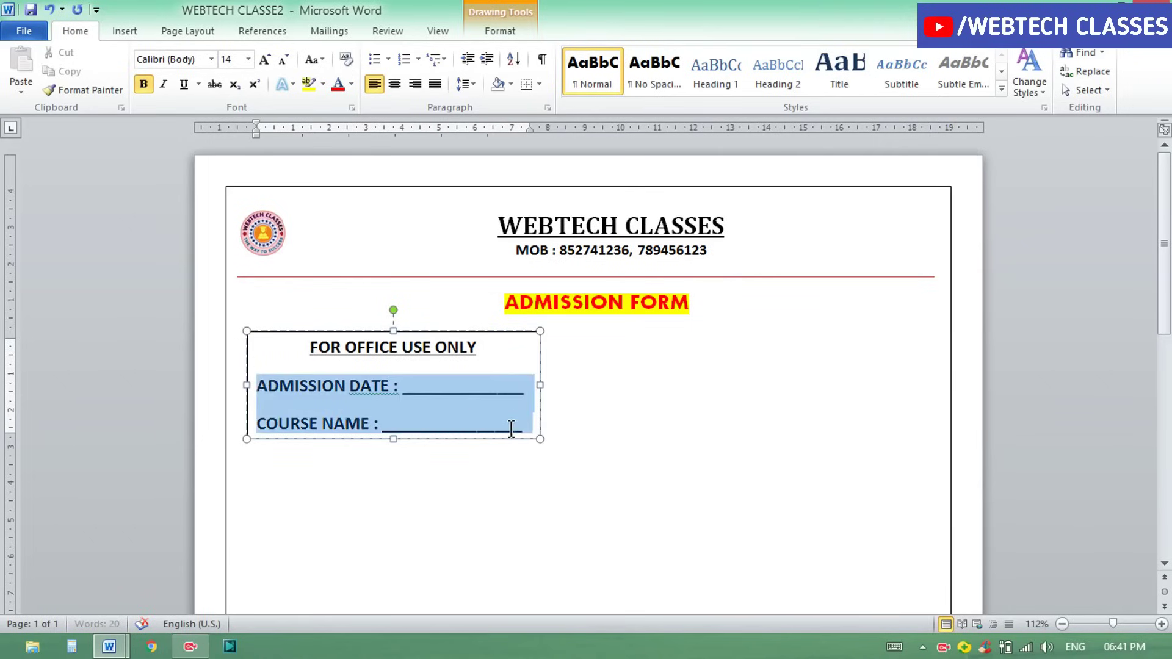
{"action": "left_click", "coordinate": [283, 60]}
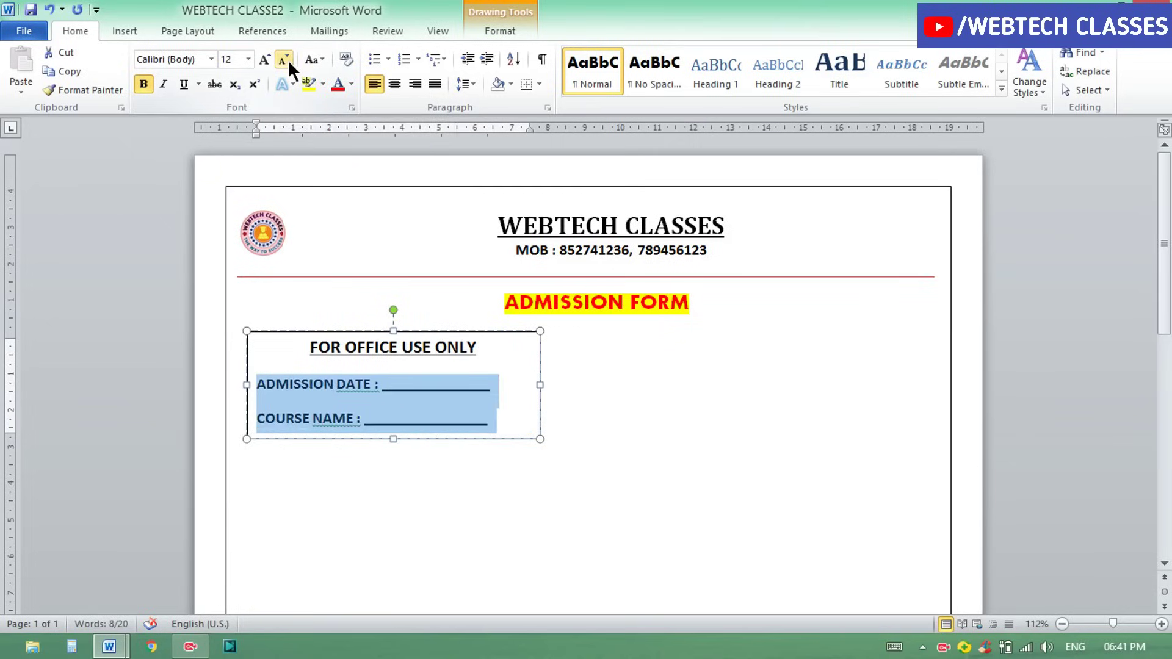
{"action": "left_click", "coordinate": [494, 387]}
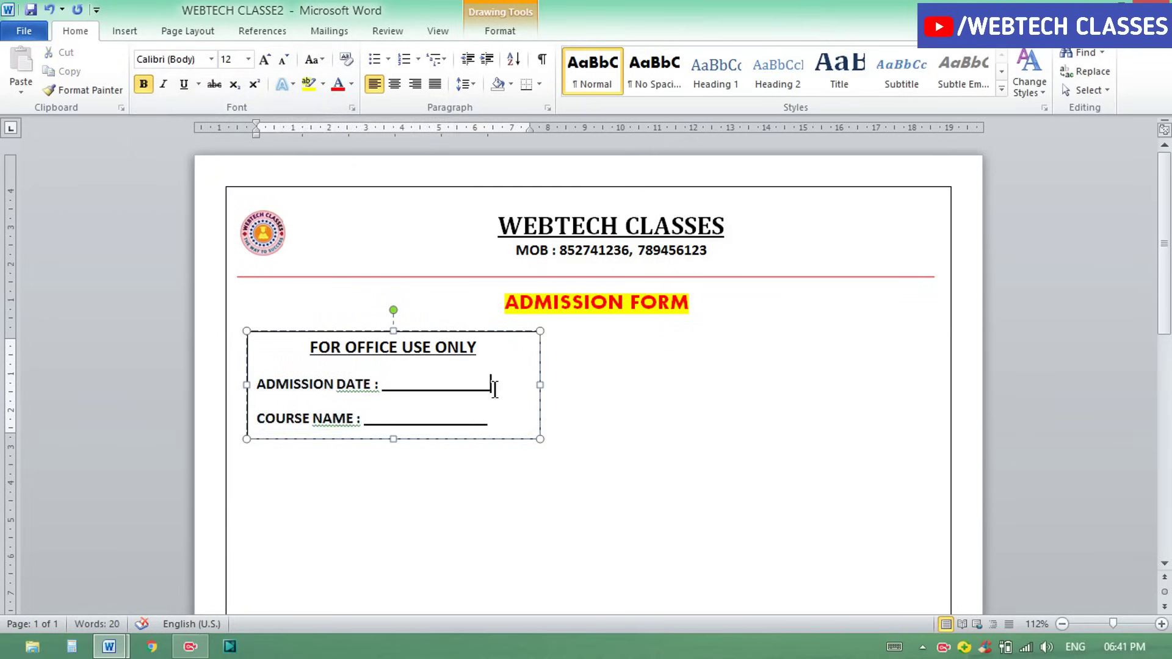
{"action": "type", "text": "____"}
{"action": "type", "text": "____"}
{"action": "type", "text": "_"}
{"action": "key", "text": "BackSpace"}
{"action": "left_click", "coordinate": [746, 394]}
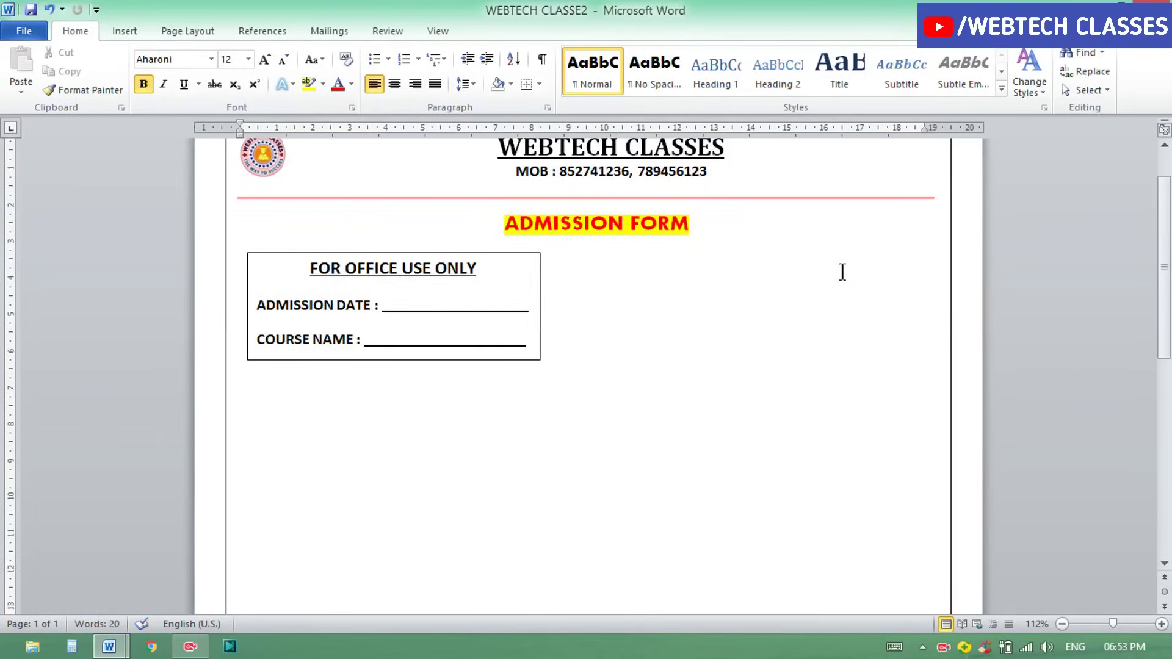
{"action": "key", "text": "ctrl+z"}
Draw a text box right of the office-use box and resize it to about 3.39 × 2.92 cm.
{"action": "left_click", "coordinate": [130, 37]}
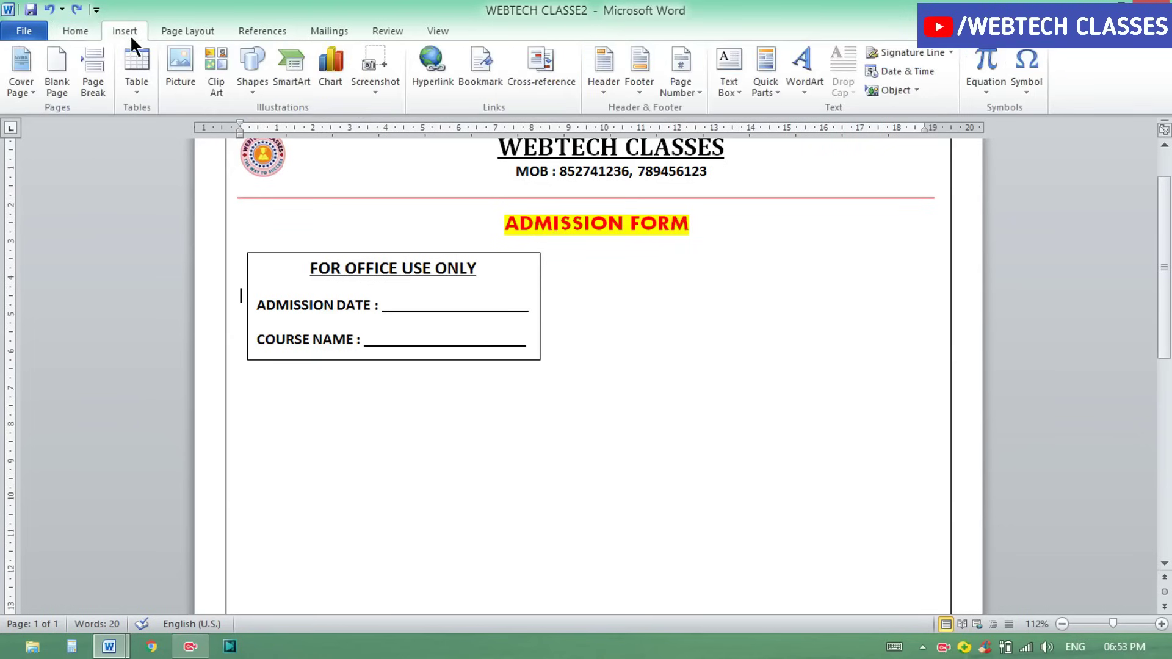
{"action": "left_click", "coordinate": [249, 91]}
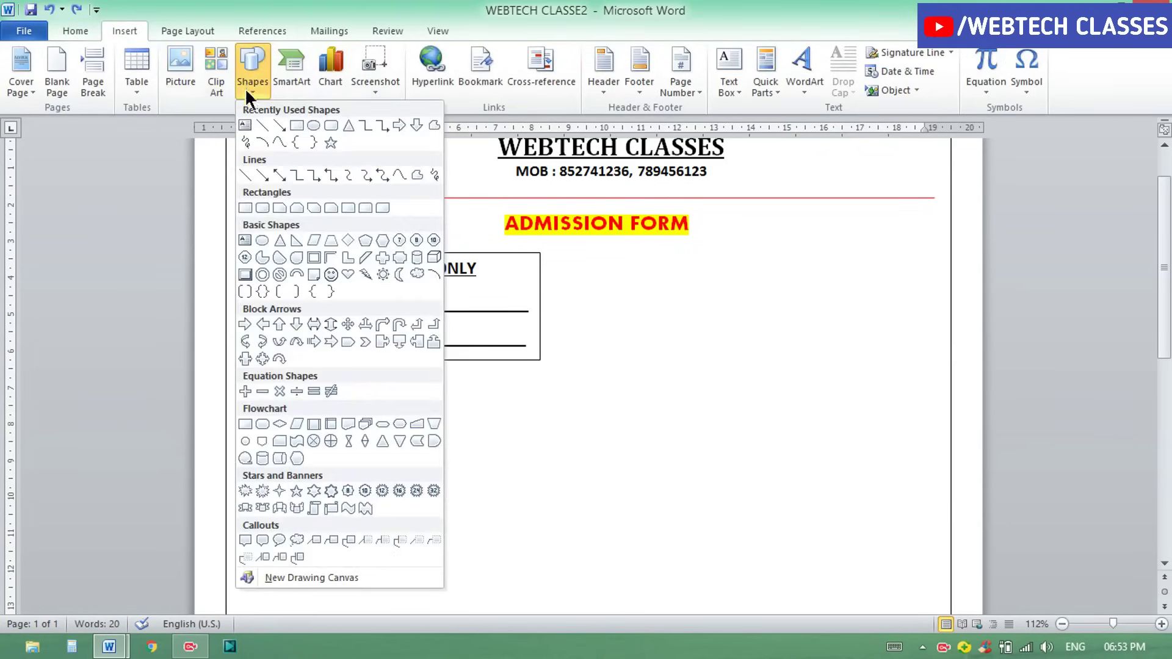
{"action": "left_click", "coordinate": [245, 125]}
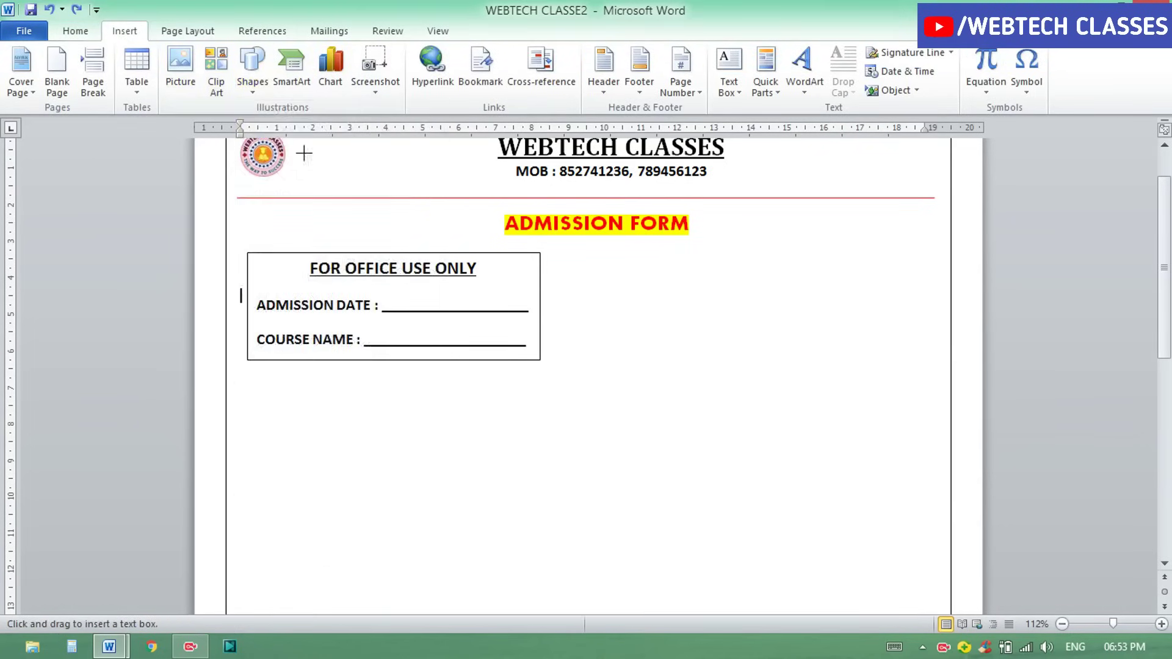
{"action": "mouse_move", "coordinate": [744, 253]}
{"action": "left_mouse_down"}
{"action": "mouse_move", "coordinate": [882, 403]}
{"action": "mouse_move", "coordinate": [869, 395]}
{"action": "left_mouse_up"}
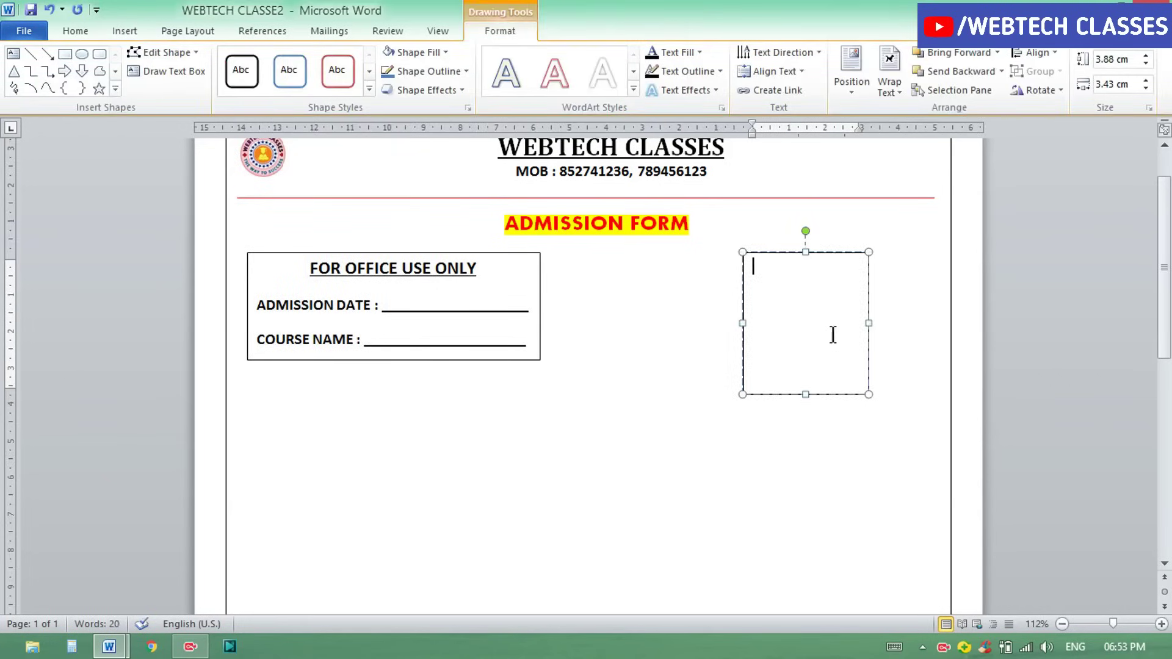
{"action": "left_click_drag", "start_coordinate": [868, 394], "coordinate": [869, 369]}
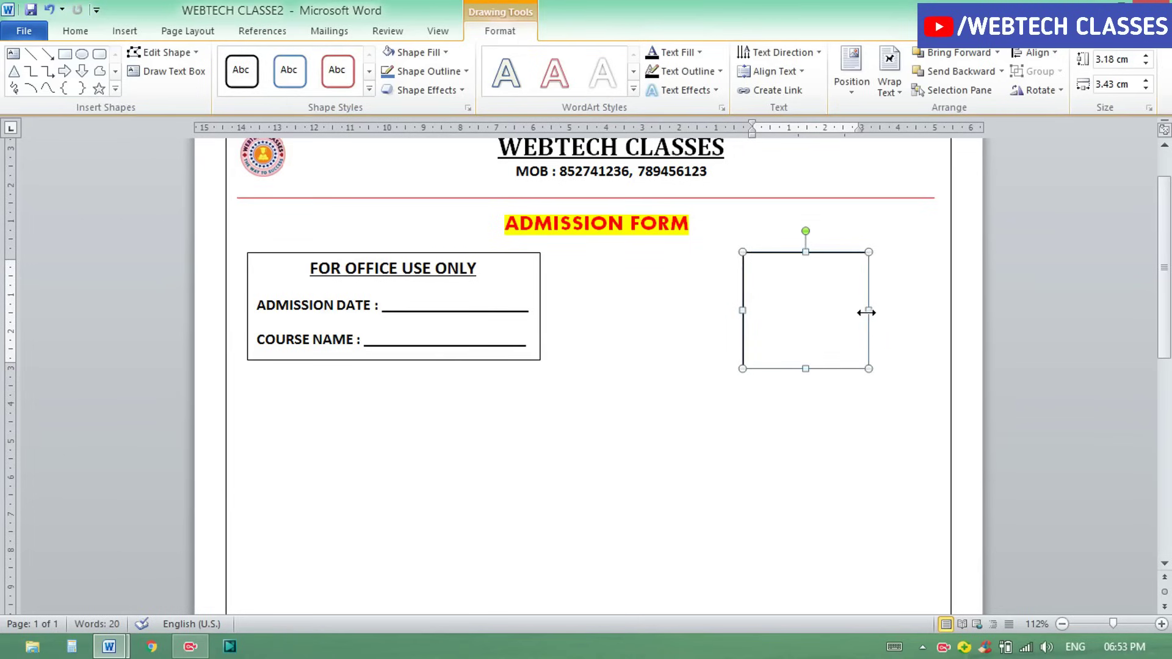
{"action": "left_click_drag", "start_coordinate": [869, 310], "coordinate": [850, 310]}
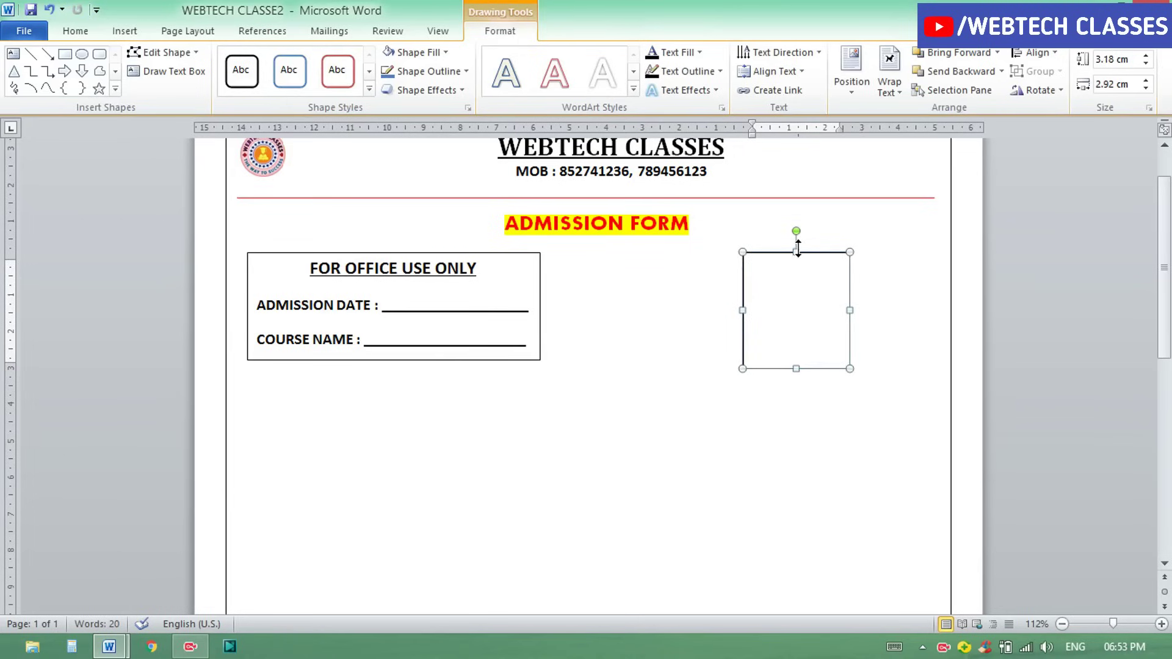
{"action": "left_click_drag", "start_coordinate": [797, 252], "coordinate": [797, 244]}
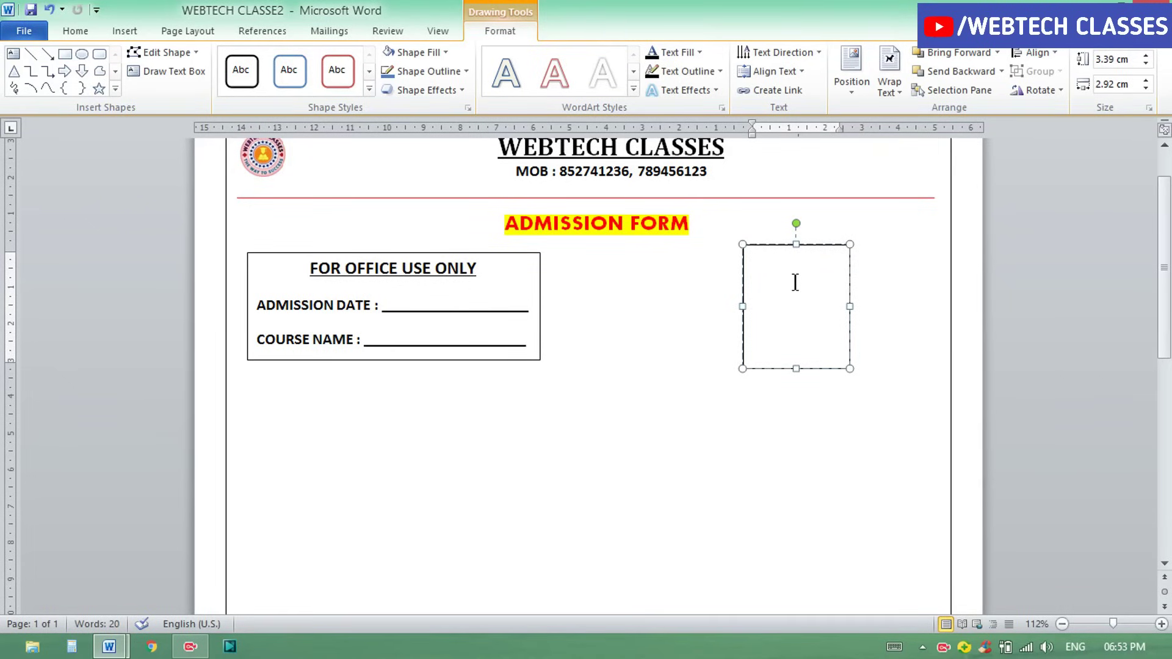
Type the uppercase label PHOTO in the new box and centre it horizontally.
{"action": "type", "text": "photo"}
{"action": "key", "text": "BackSpace"}
{"action": "key", "text": "BackSpace"}
{"action": "key", "text": "BackSpace"}
{"action": "key", "text": "BackSpace"}
{"action": "key", "text": "BackSpace"}
{"action": "type", "text": "PHOT"}
{"action": "key", "text": "BackSpace"}
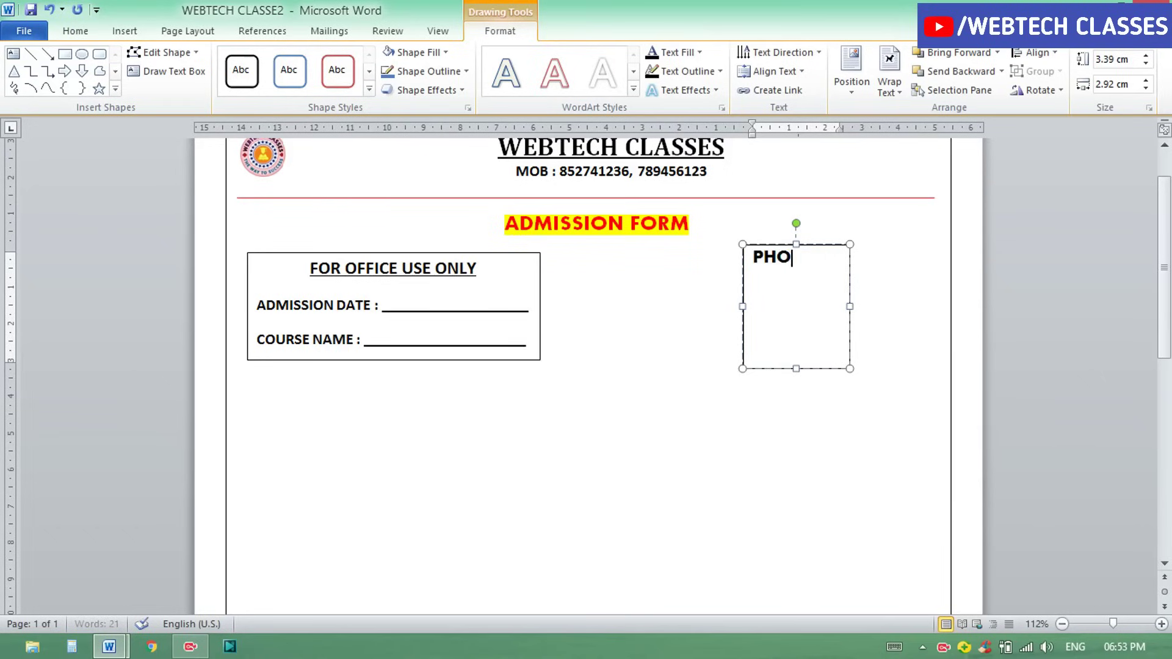
{"action": "type", "text": "TO"}
{"action": "left_click_drag", "start_coordinate": [752, 256], "coordinate": [811, 259]}
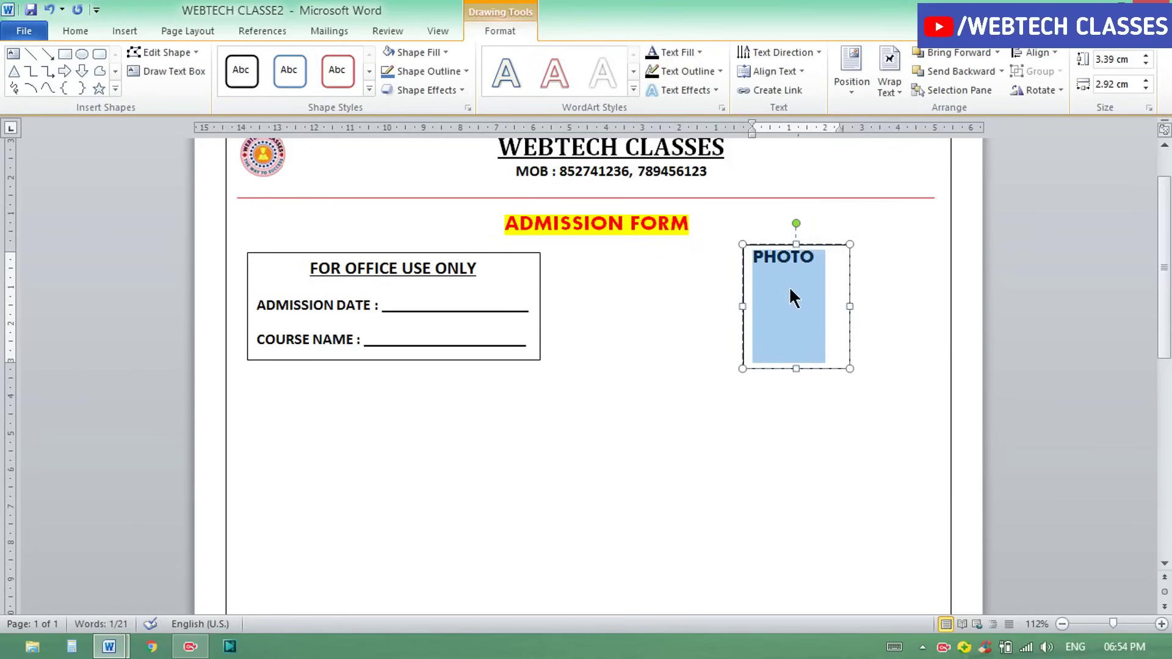
{"action": "key", "text": "ctrl+e"}
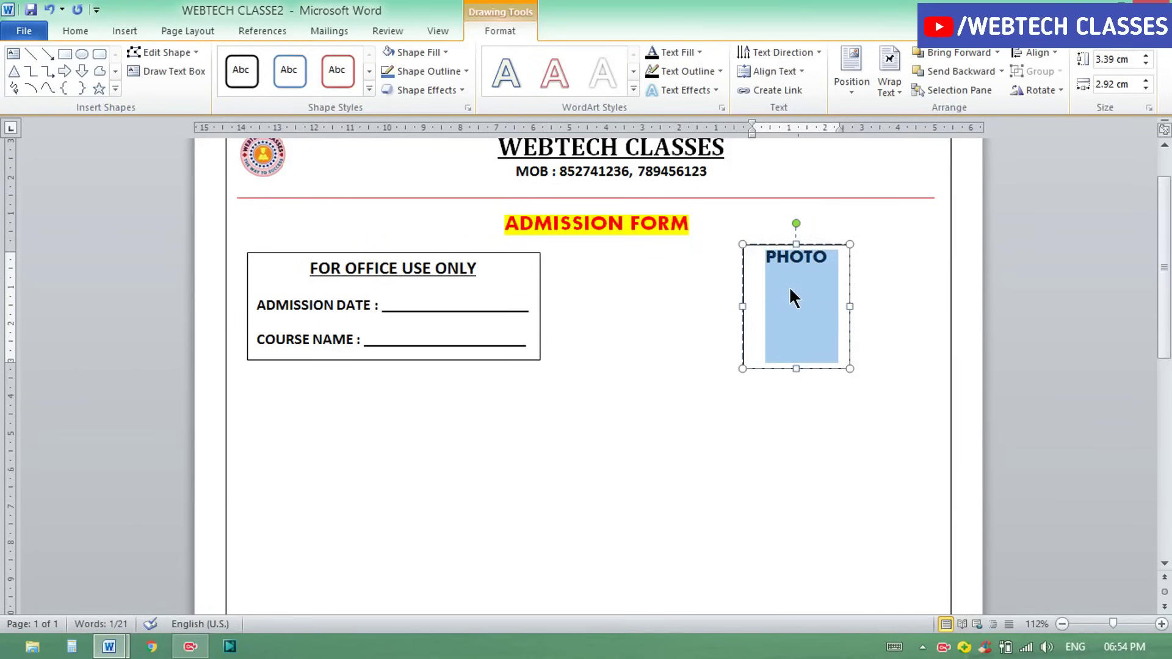
{"action": "left_click", "coordinate": [763, 256]}
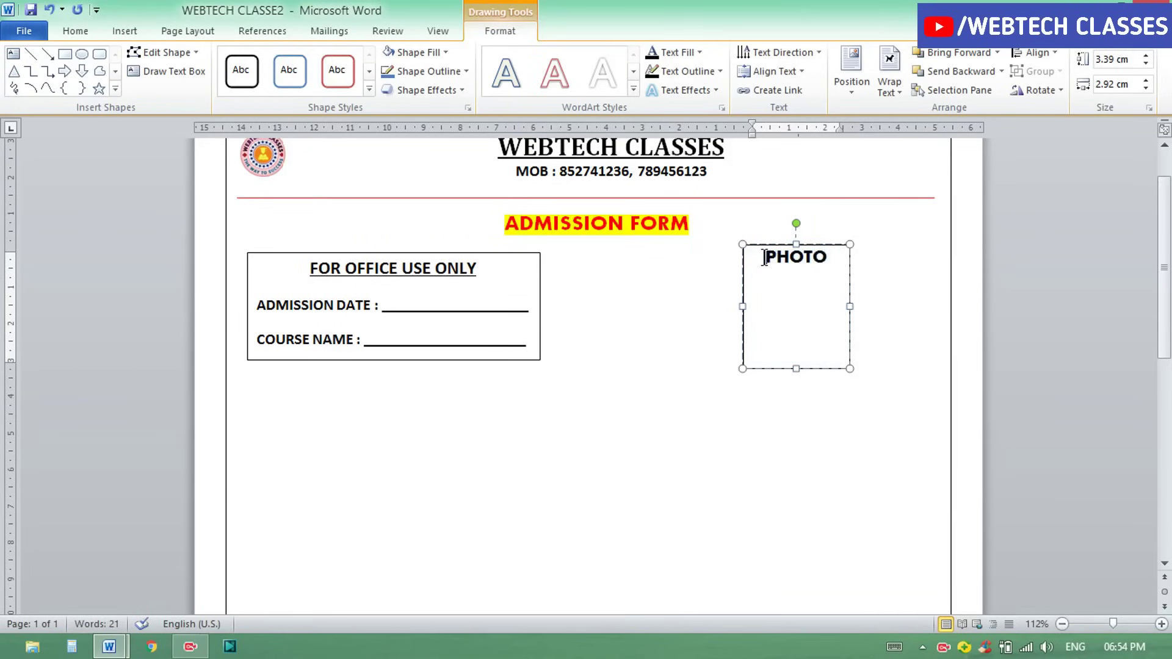
{"action": "key", "text": "Return"}
{"action": "key", "text": "Return"}
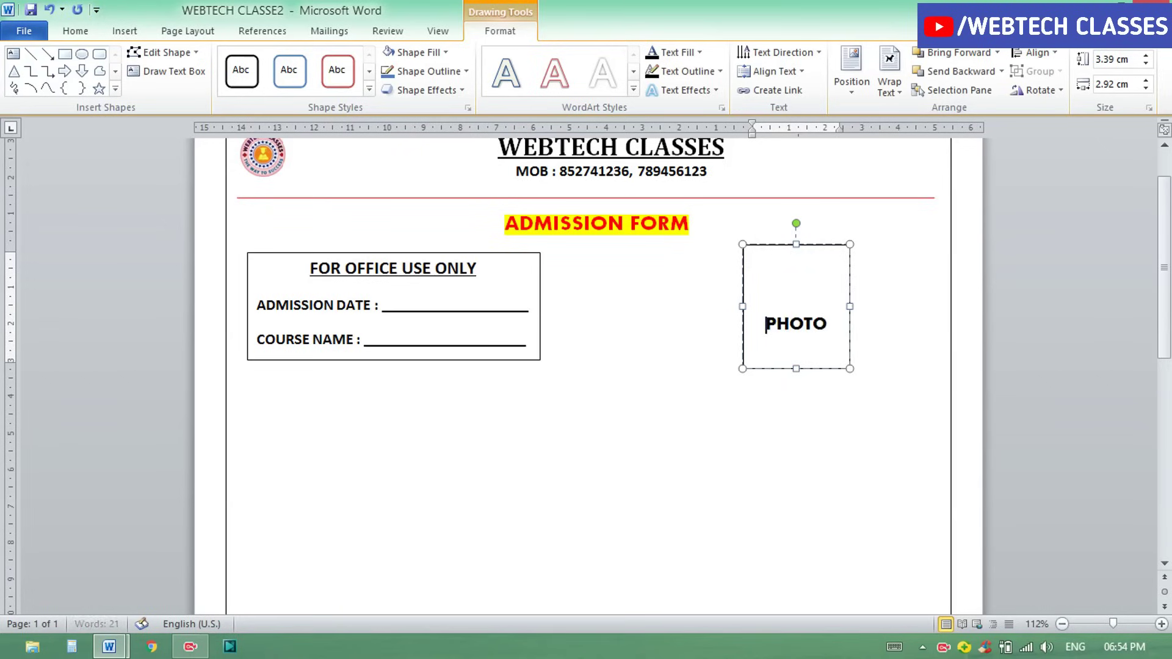
{"action": "key", "text": "BackSpace"}
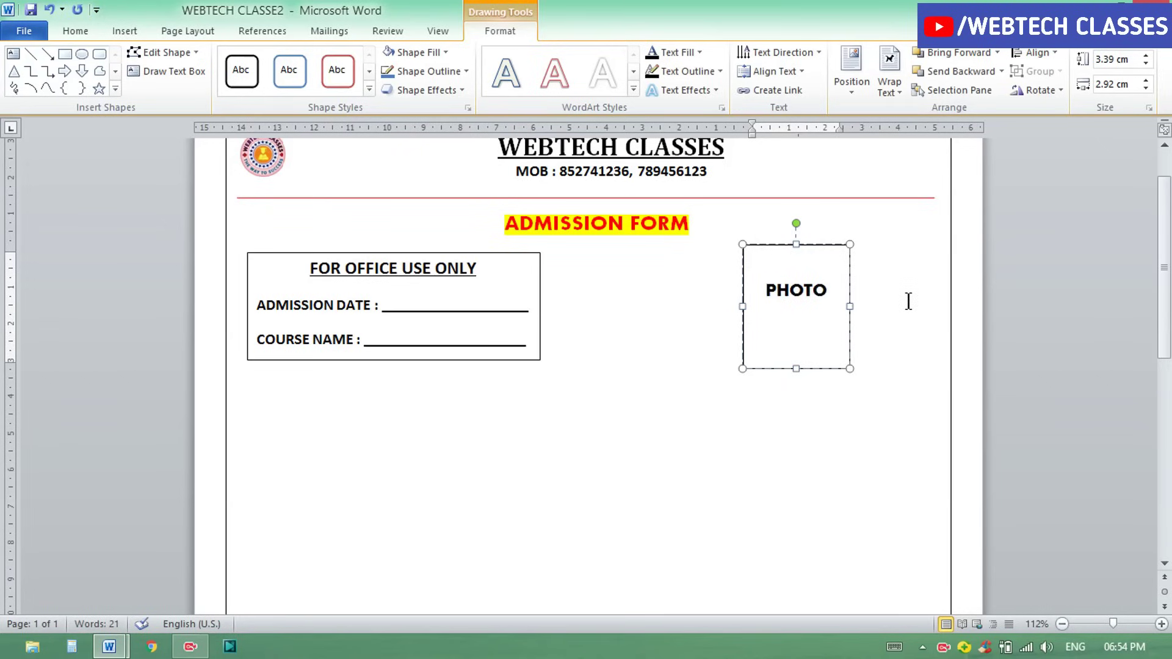
{"action": "left_click", "coordinate": [908, 301]}
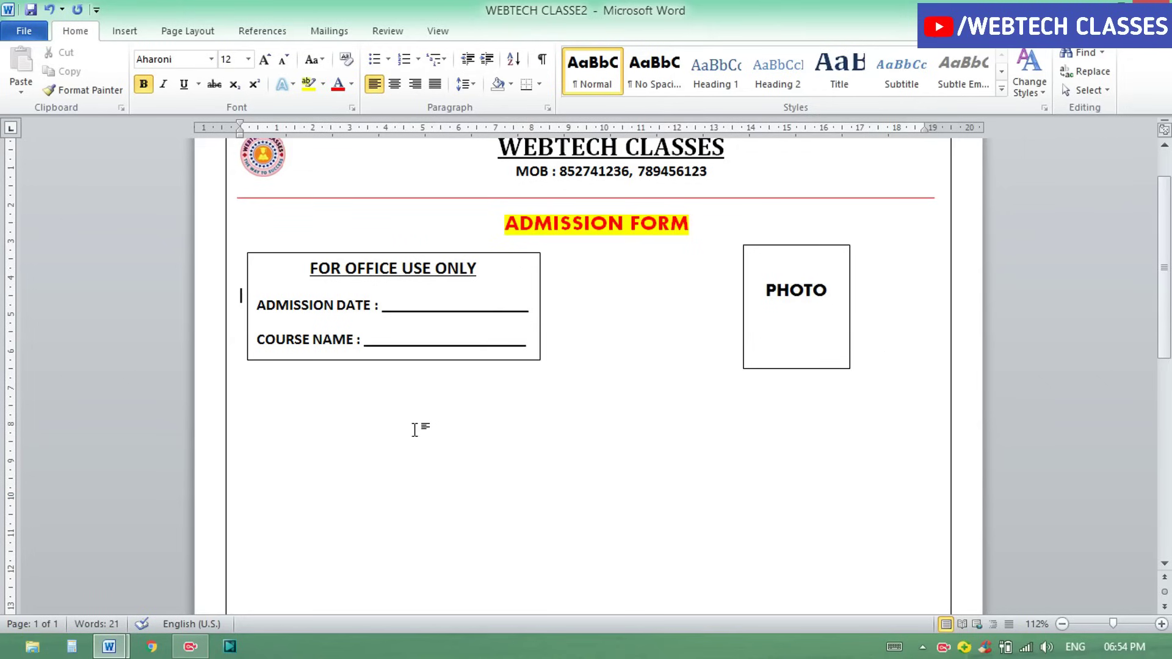
Type 'NAME :' on the line below the office-use box and enlarge it to 14 pt.
{"action": "left_click", "coordinate": [264, 401]}
{"action": "type", "text": "NAM"}
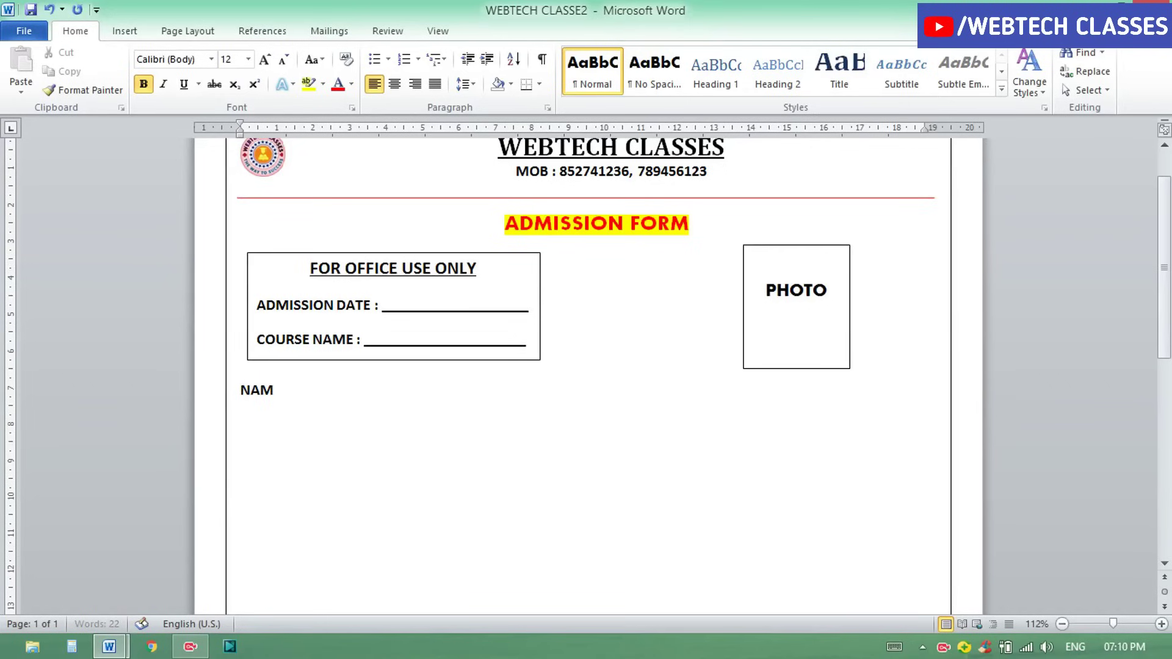
{"action": "type", "text": "E"}
{"action": "type", "text": " :"}
{"action": "left_click_drag", "start_coordinate": [240, 392], "coordinate": [295, 394]}
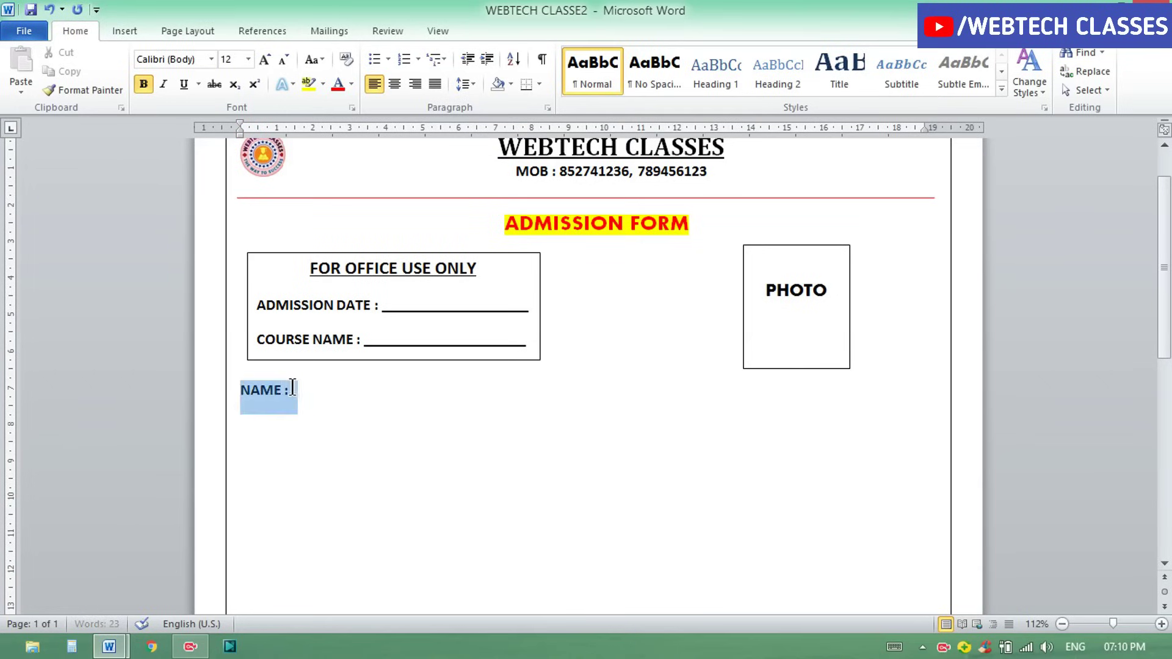
{"action": "left_click", "coordinate": [263, 60]}
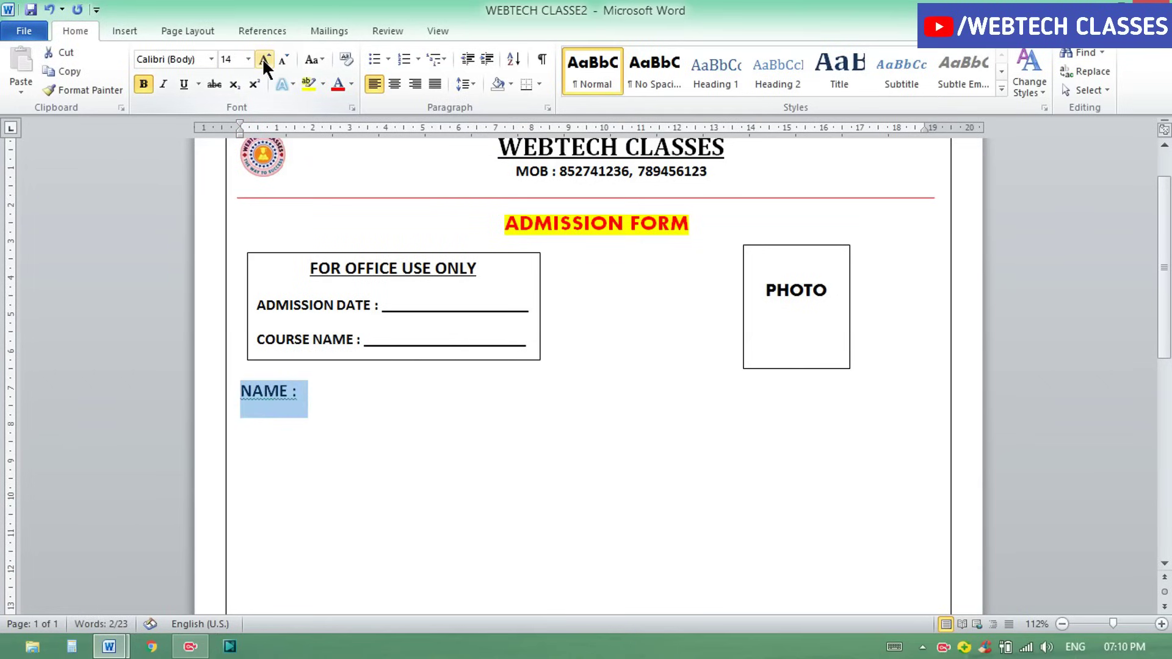
{"action": "left_click", "coordinate": [328, 391]}
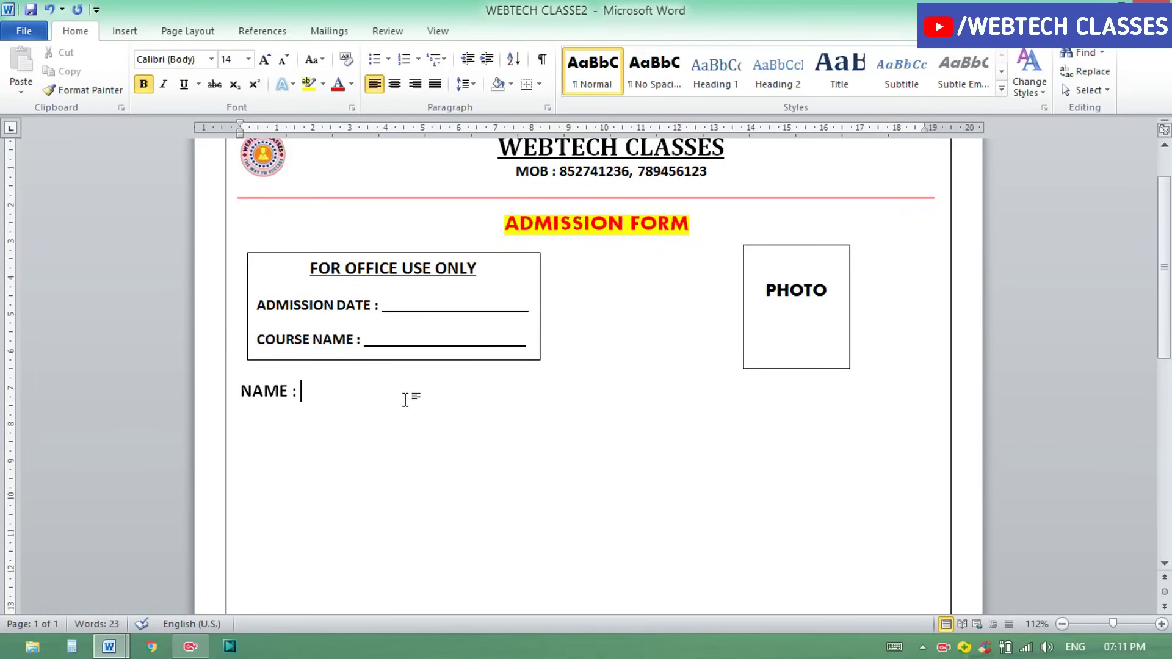
Draw a small rectangle, about 0.52 × 0.82 cm, right after NAME : and show its fill colours.
{"action": "left_click", "coordinate": [124, 31]}
{"action": "left_click", "coordinate": [246, 92]}
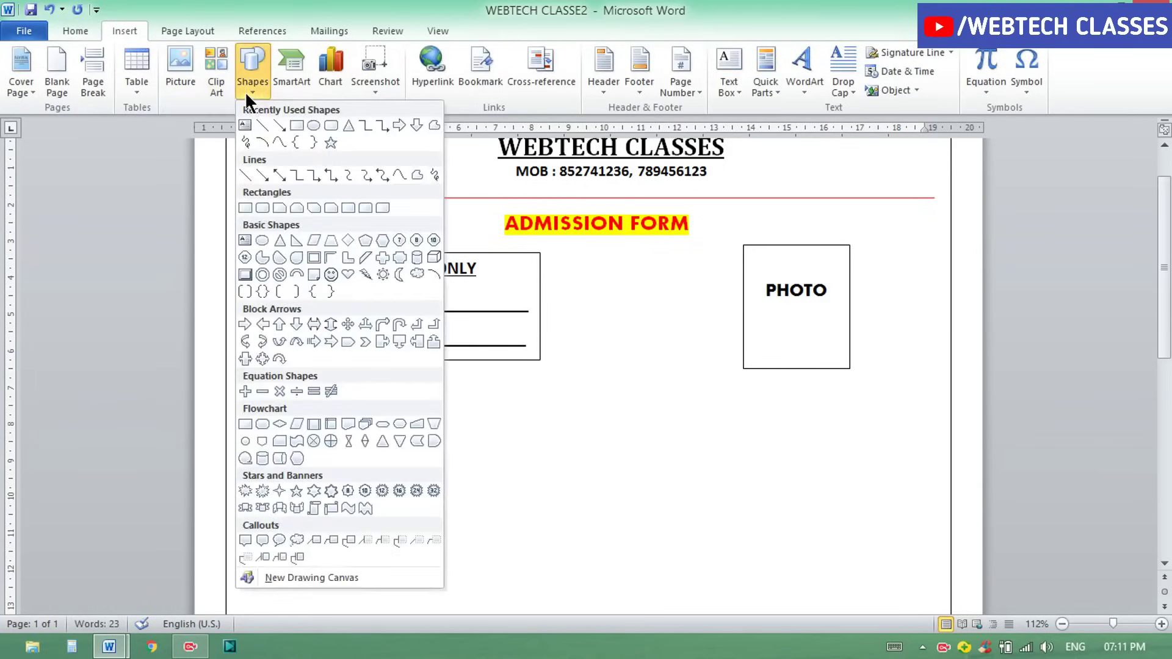
{"action": "left_click", "coordinate": [296, 126]}
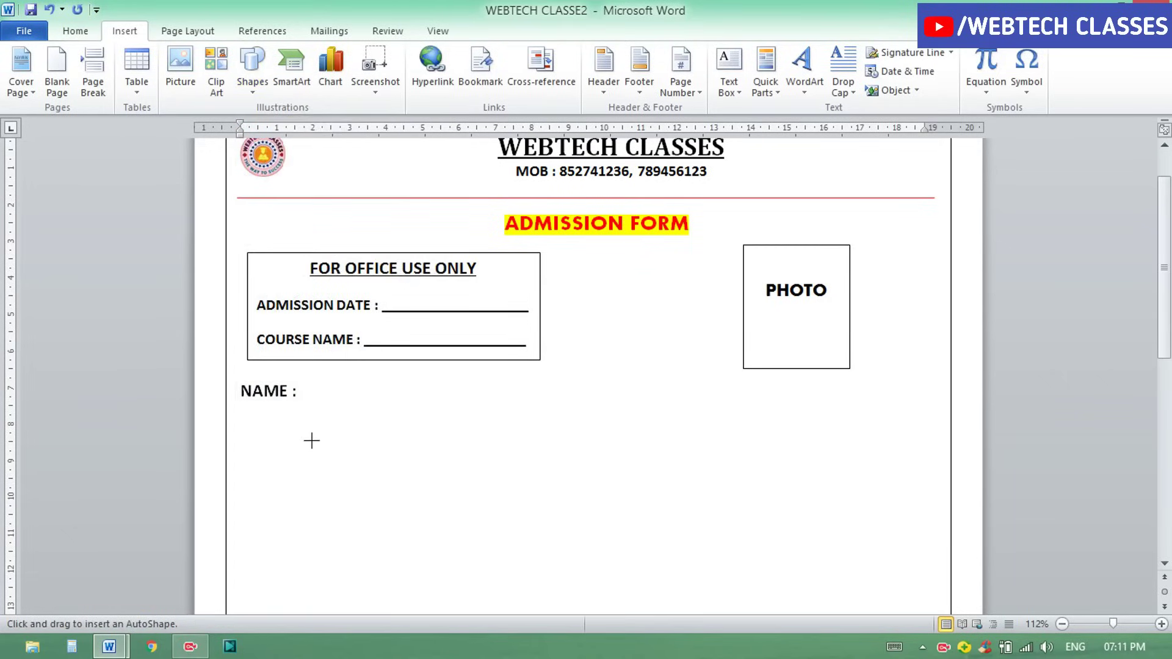
{"action": "left_click_drag", "start_coordinate": [299, 381], "coordinate": [331, 401]}
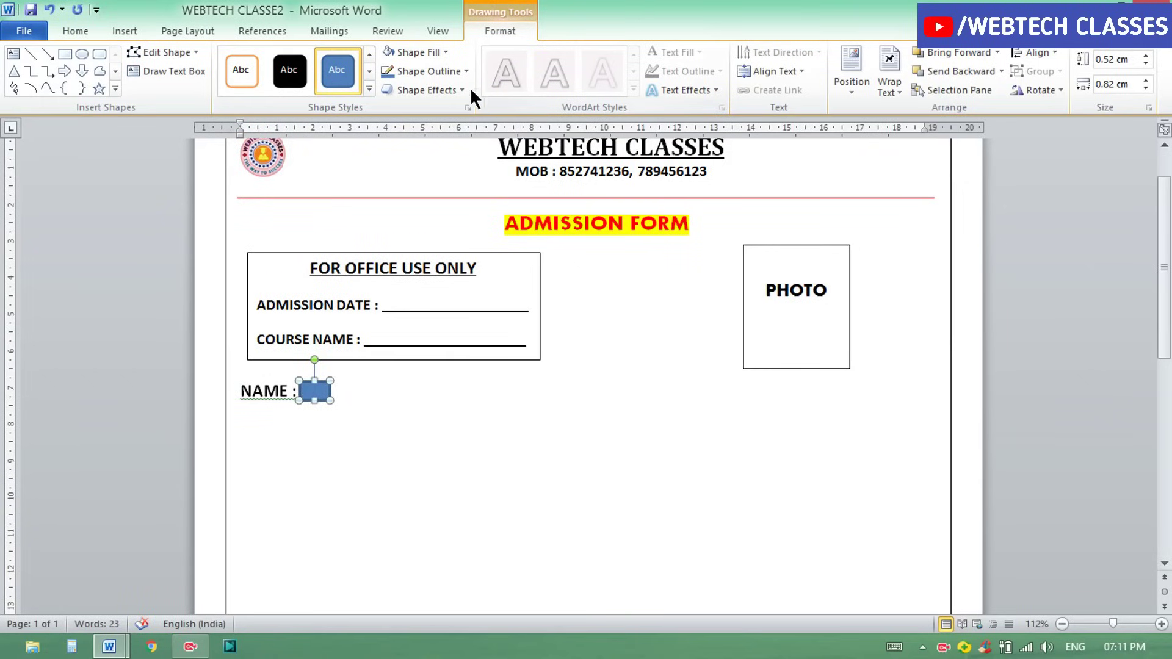
{"action": "left_click", "coordinate": [430, 55]}
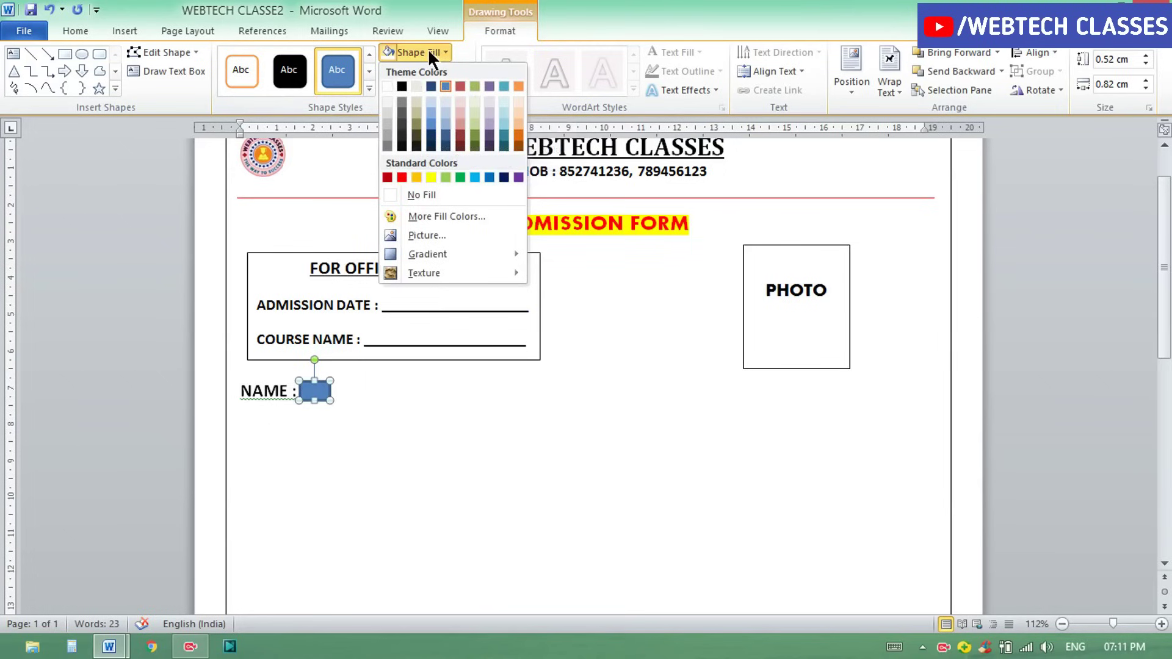
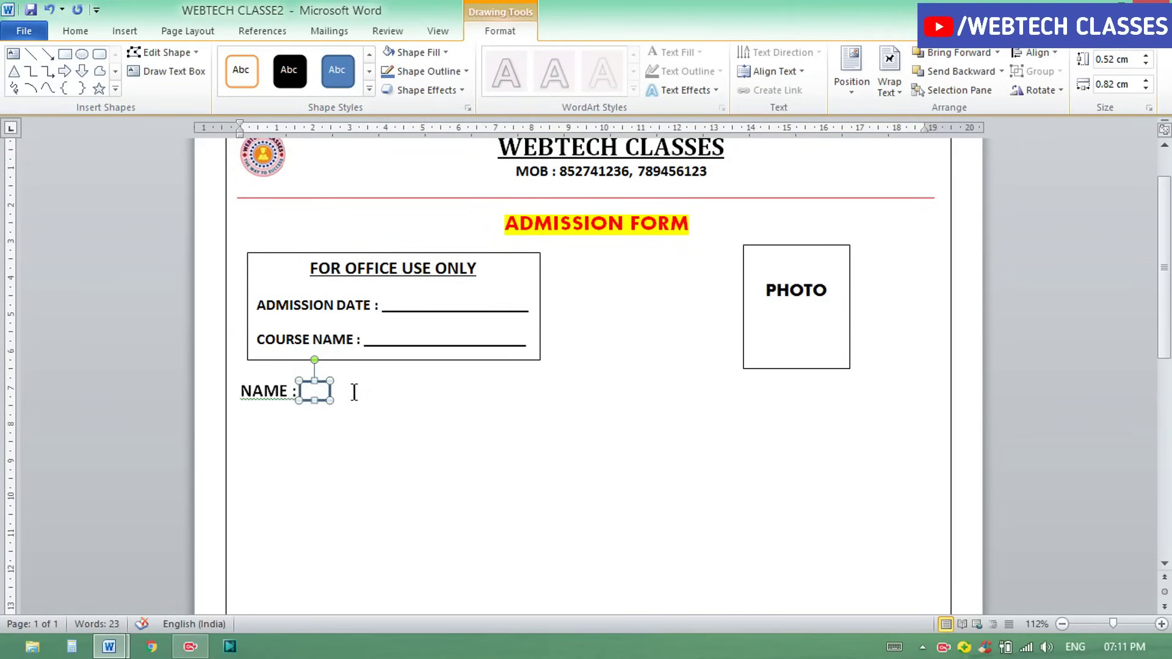
Give the small box after NAME a ½ pt black outline.
{"action": "left_click", "coordinate": [440, 73]}
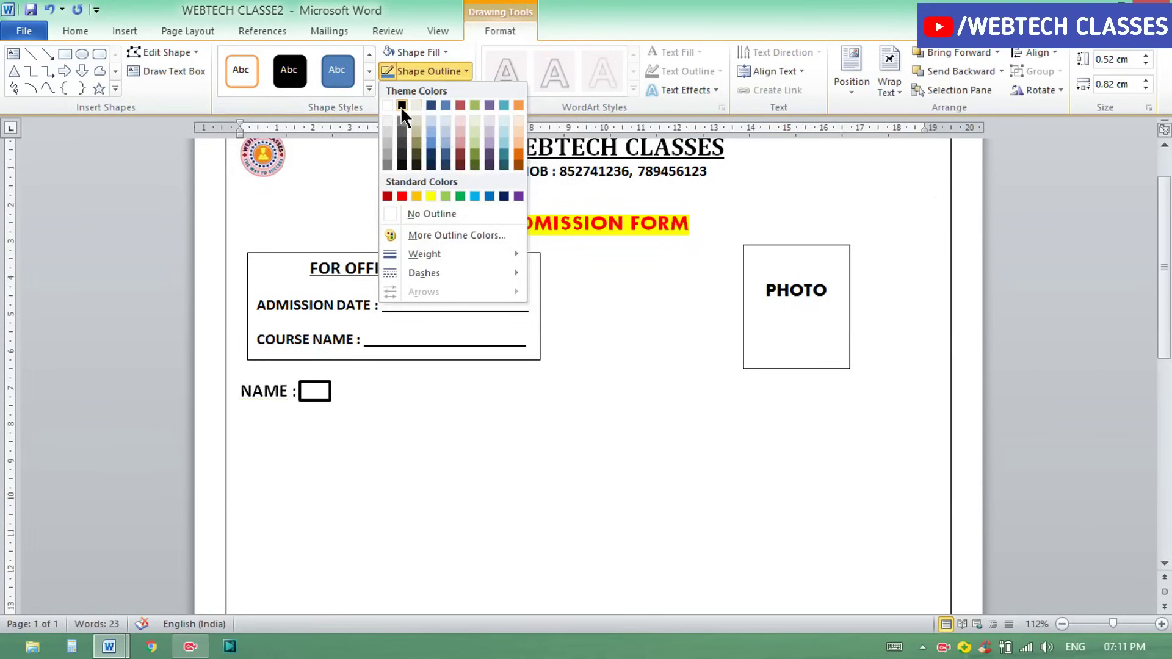
{"action": "mouse_move", "coordinate": [424, 254]}
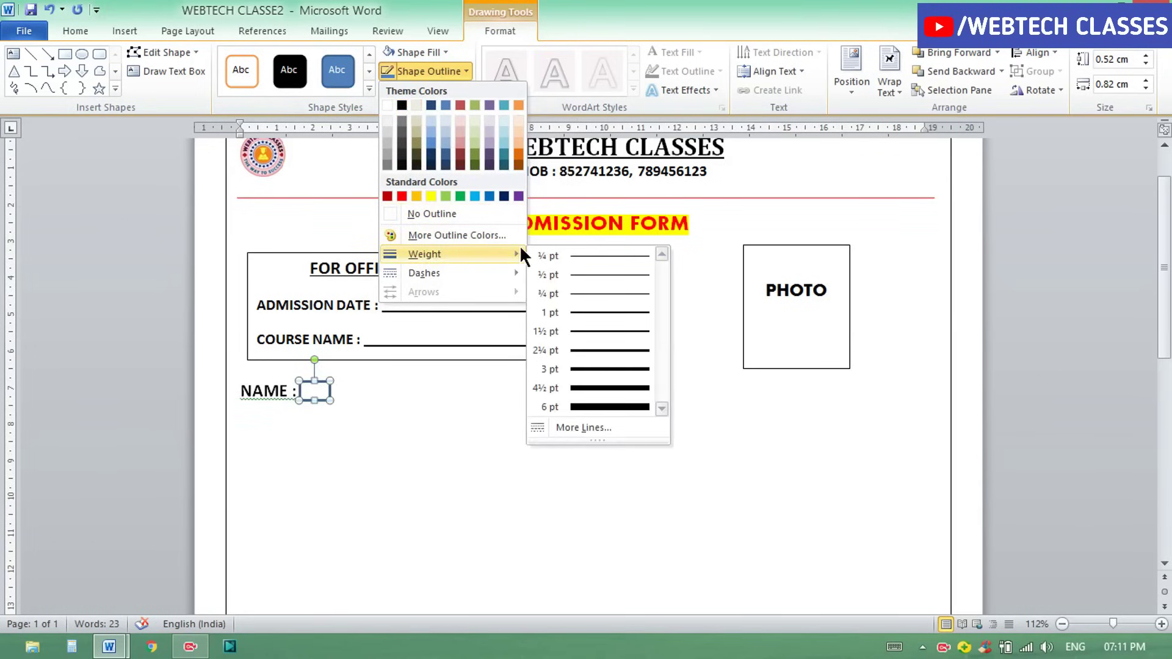
{"action": "left_click", "coordinate": [623, 276]}
{"action": "left_click", "coordinate": [351, 404]}
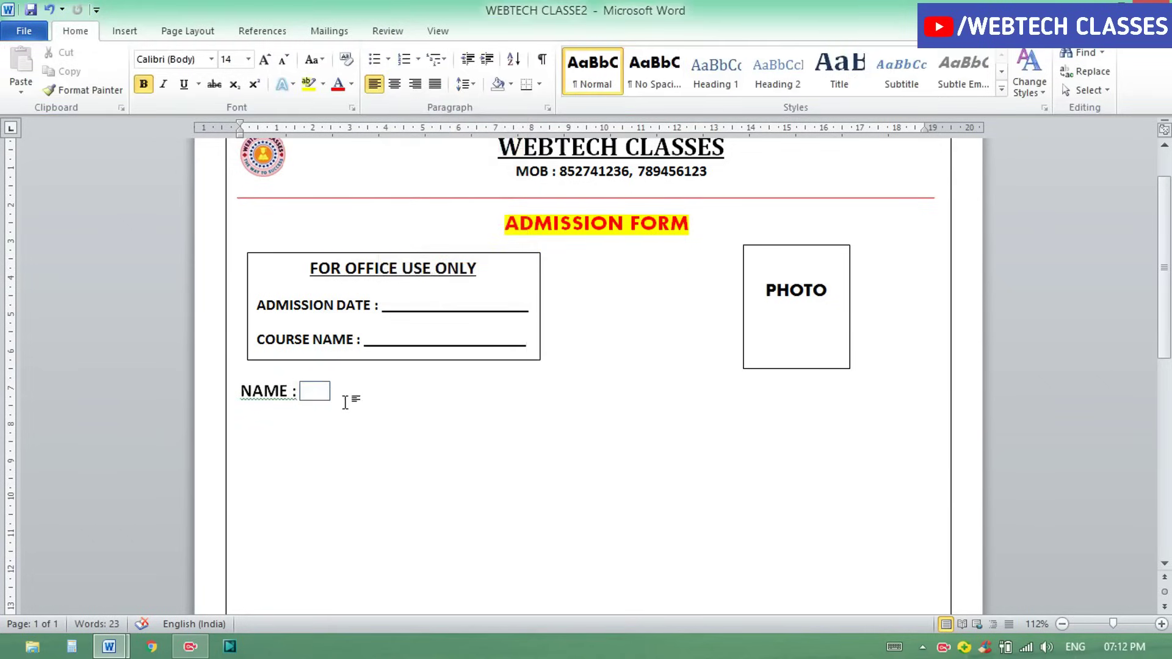
{"action": "left_click", "coordinate": [316, 392]}
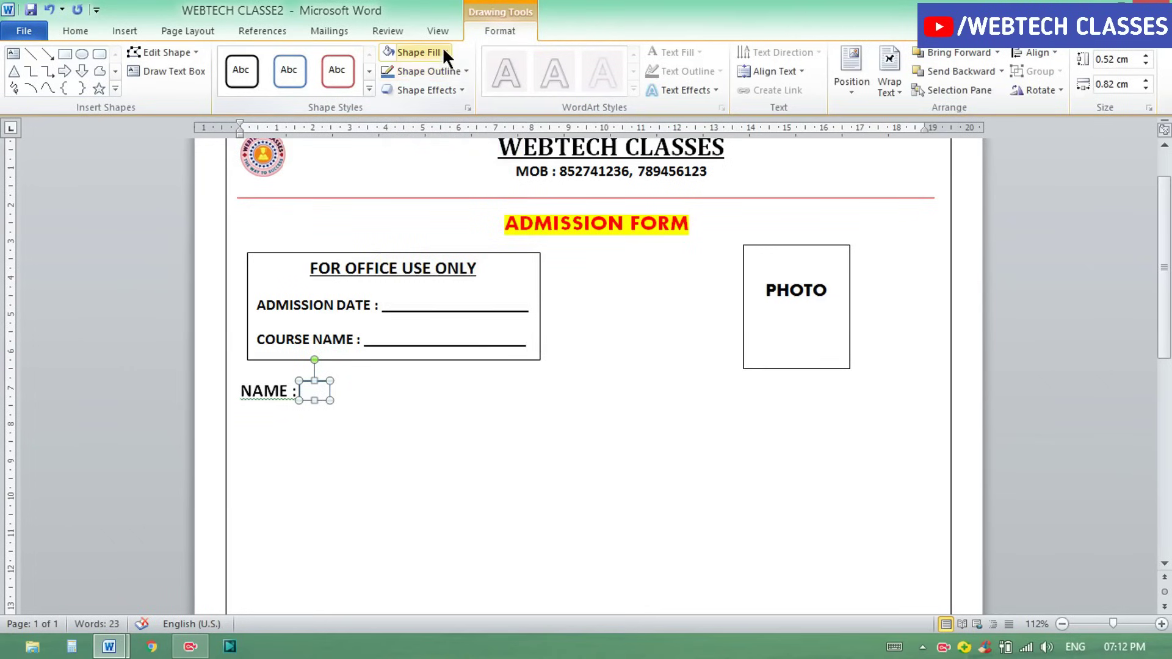
{"action": "left_click", "coordinate": [455, 71]}
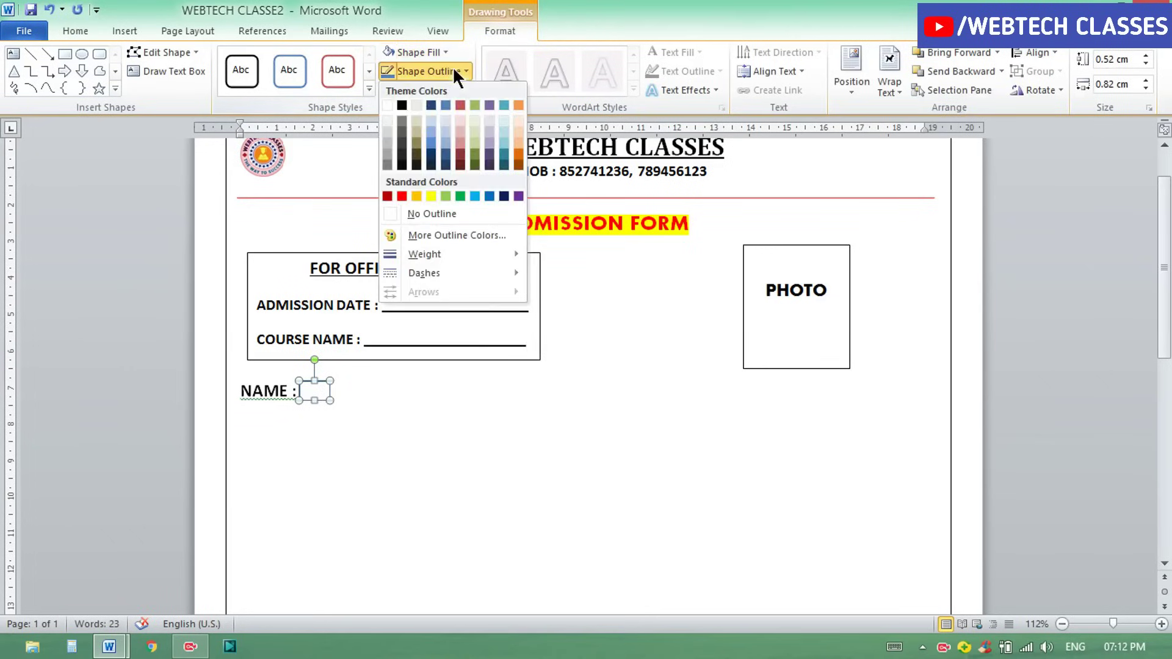
{"action": "left_click", "coordinate": [401, 104]}
{"action": "left_click", "coordinate": [380, 398]}
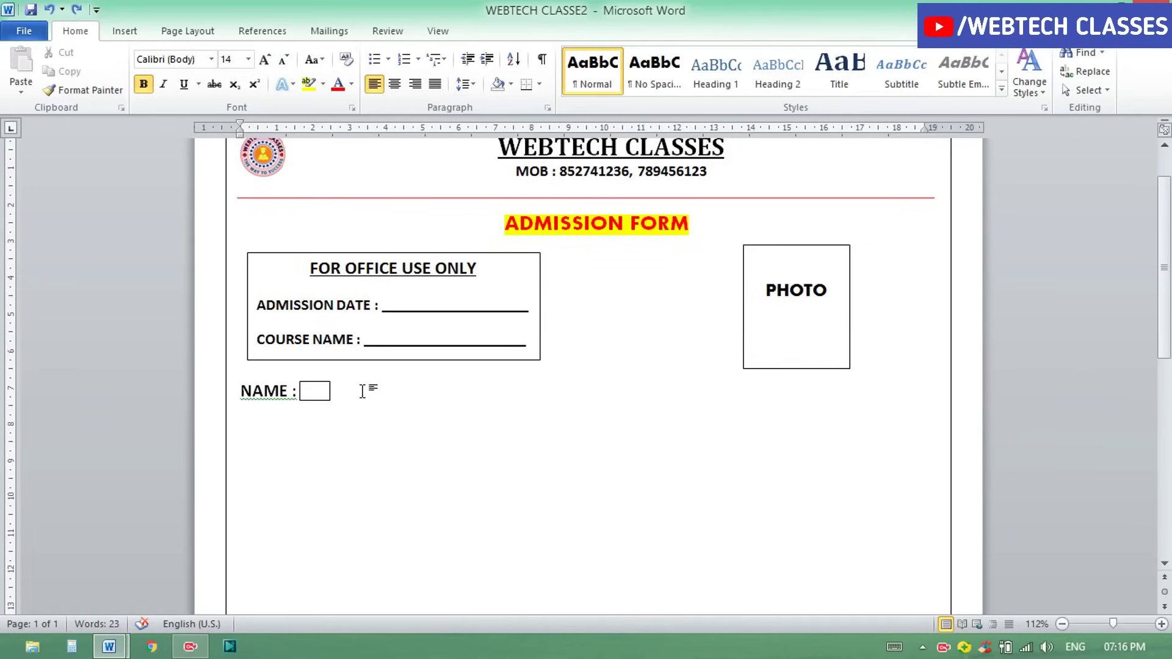
Ctrl-drag two copies of the NAME box to make three adjoining boxes.
{"action": "left_click", "coordinate": [320, 391]}
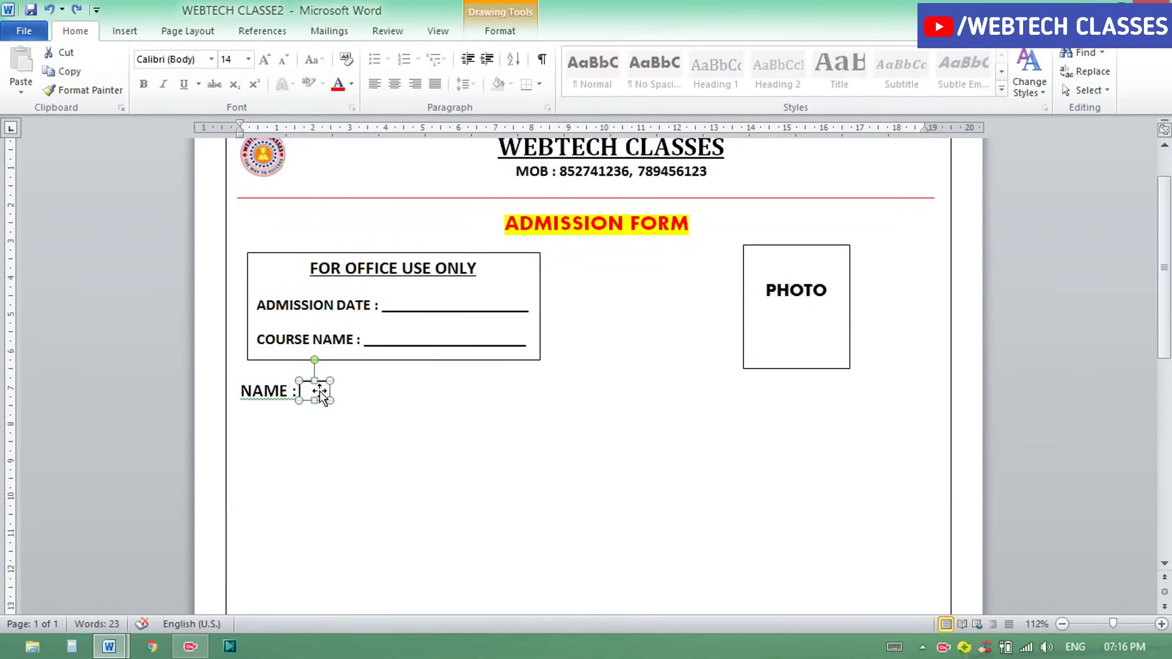
{"action": "key", "text": "ctrl"}
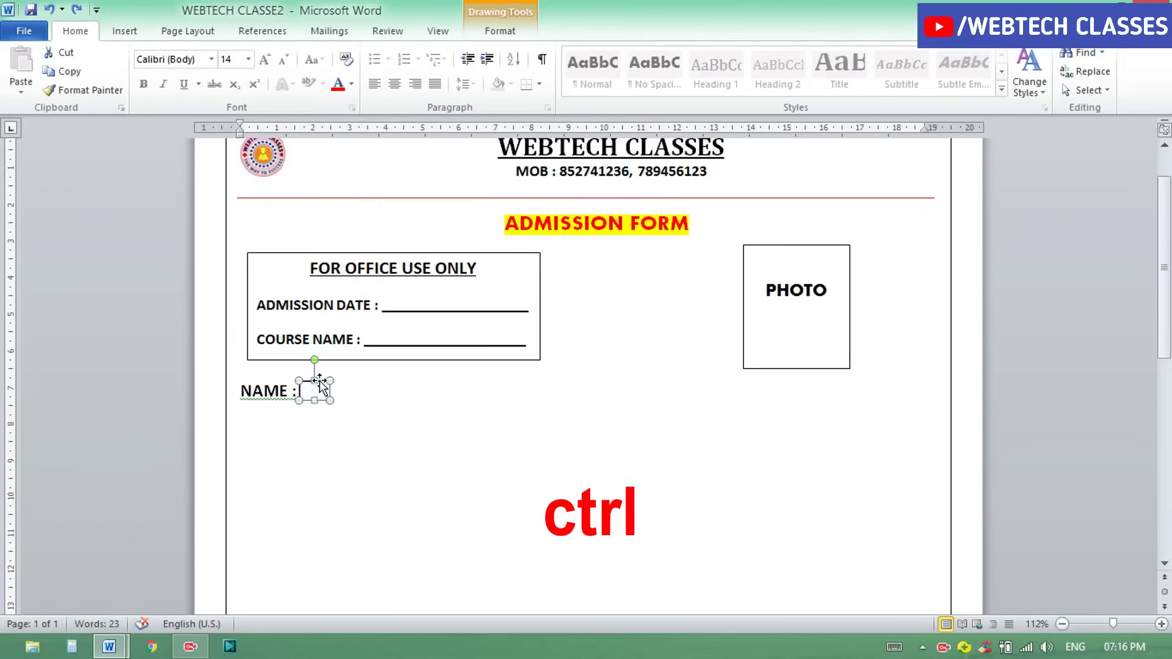
{"action": "left_click_drag", "start_coordinate": [320, 379], "coordinate": [349, 381]}
{"action": "left_click", "coordinate": [411, 408]}
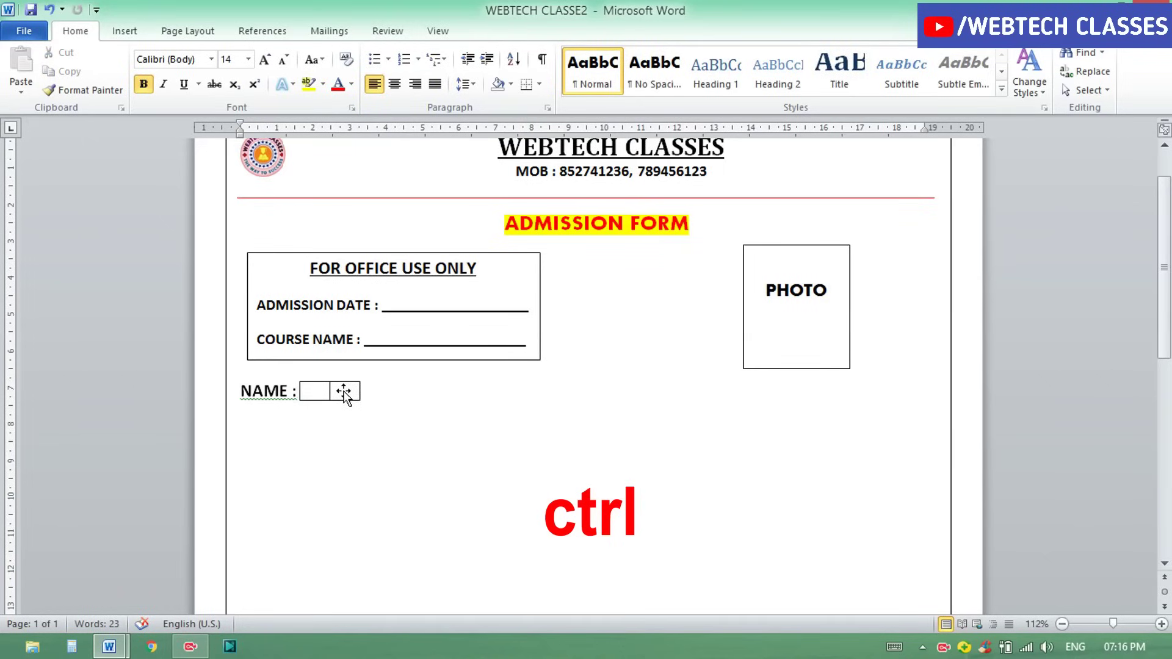
{"action": "left_click", "coordinate": [346, 395], "text": "ctrl"}
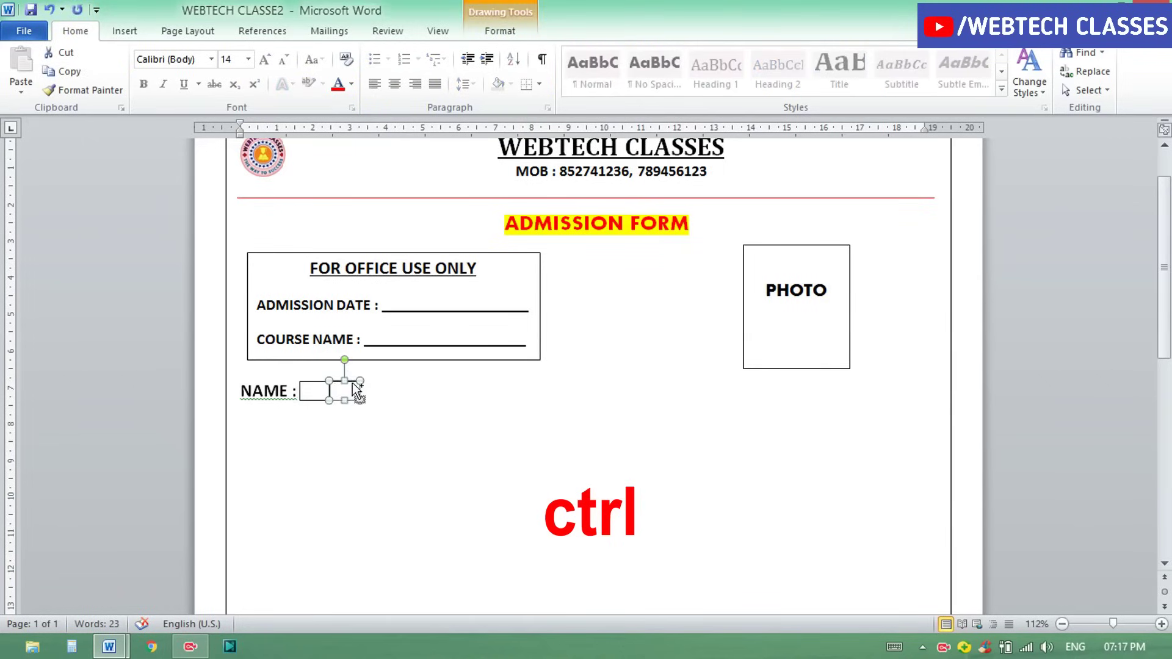
{"action": "left_click_drag", "start_coordinate": [357, 392], "coordinate": [383, 386]}
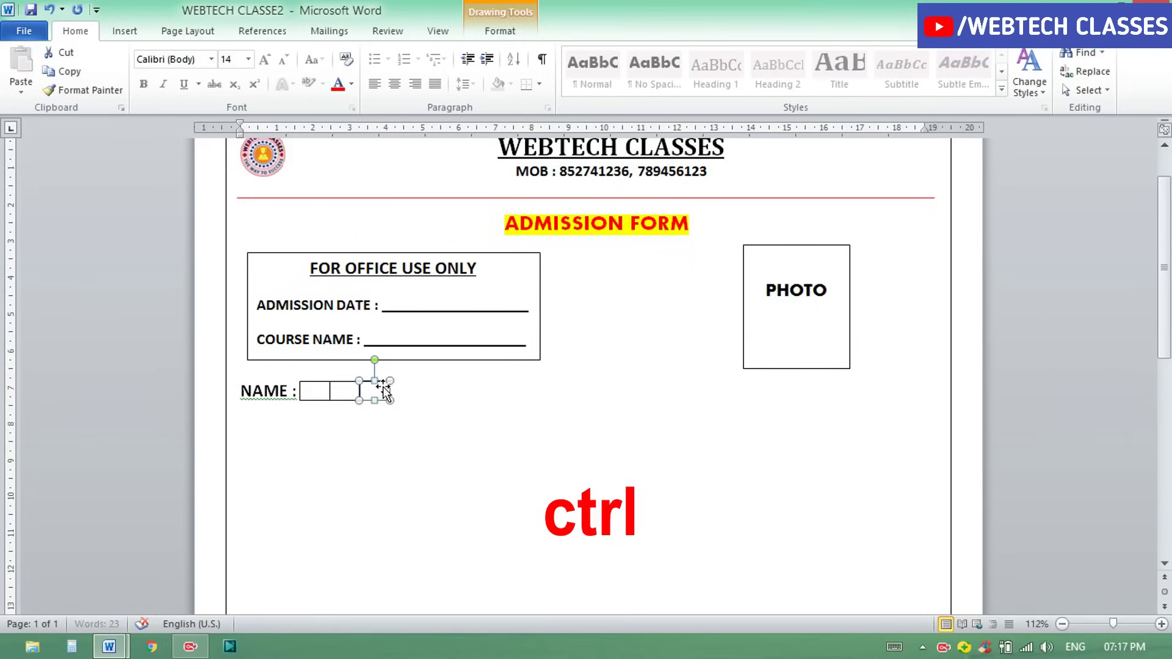
{"action": "left_click", "coordinate": [415, 391]}
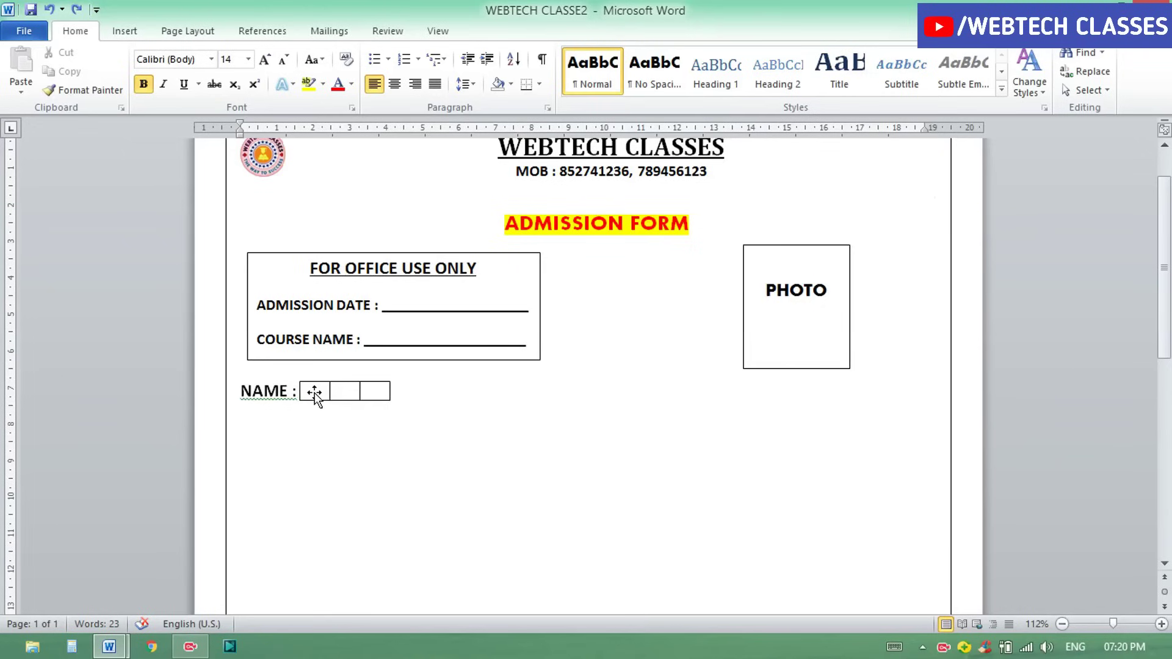
Copy the three NAME boxes to the right, making a row of six.
{"action": "left_click_drag", "start_coordinate": [315, 396], "coordinate": [318, 401]}
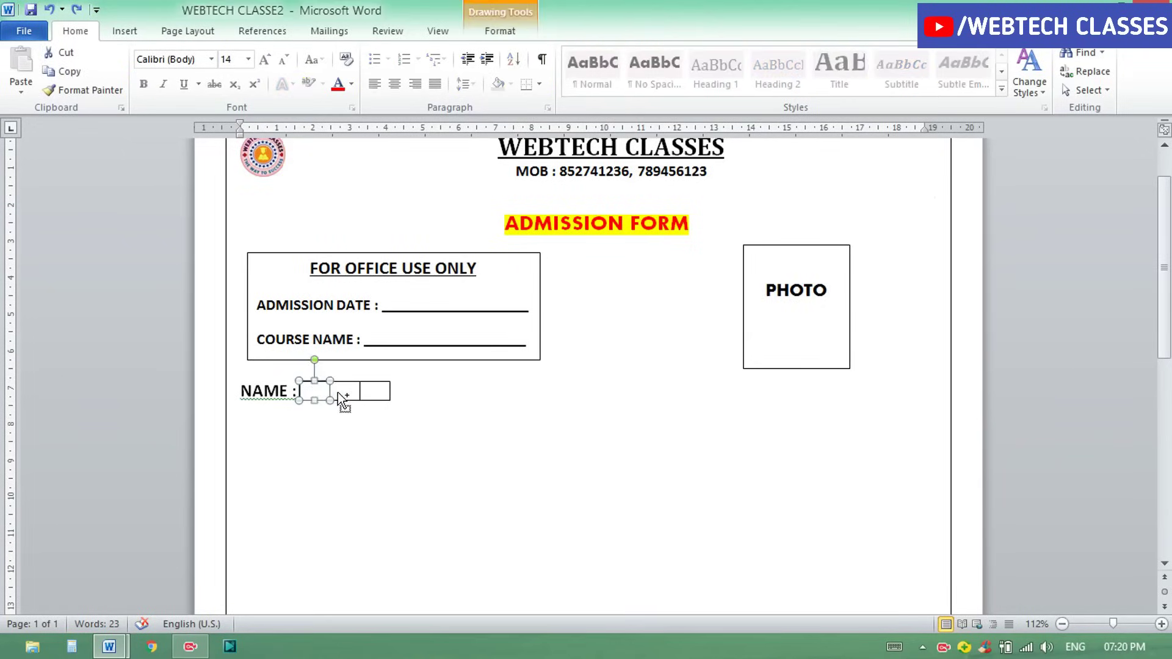
{"action": "left_click_drag", "start_coordinate": [317, 394], "coordinate": [339, 392]}
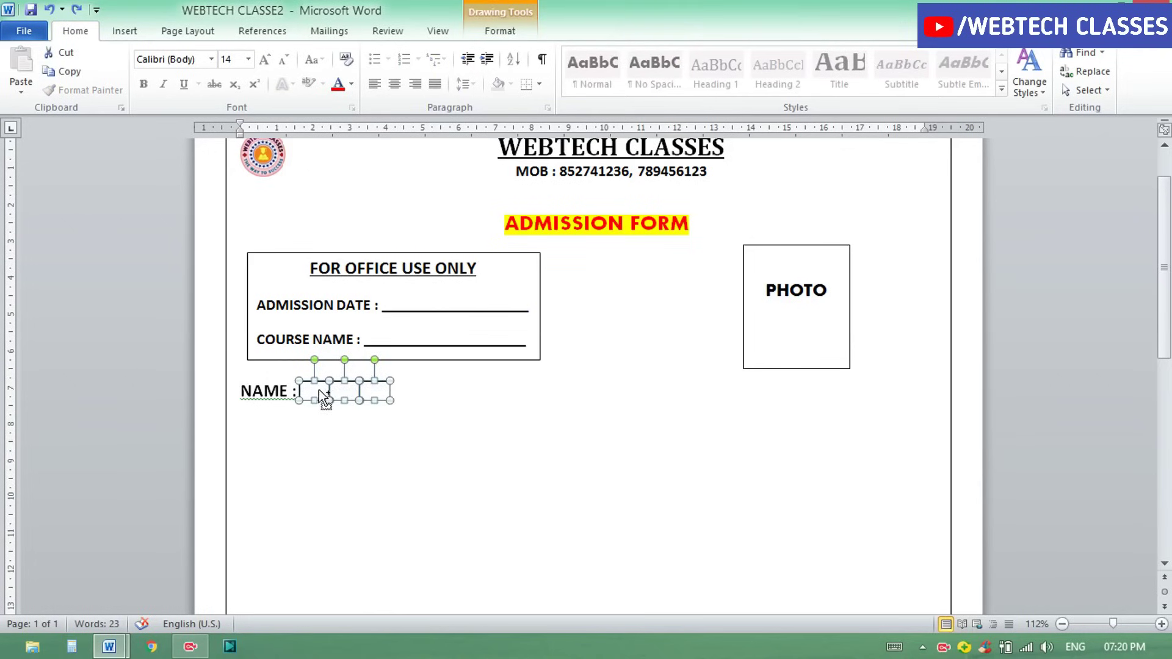
{"action": "left_click_drag", "start_coordinate": [319, 394], "coordinate": [391, 395]}
{"action": "left_click_drag", "start_coordinate": [374, 396], "coordinate": [369, 394]}
{"action": "left_click_drag", "start_coordinate": [369, 387], "coordinate": [460, 389]}
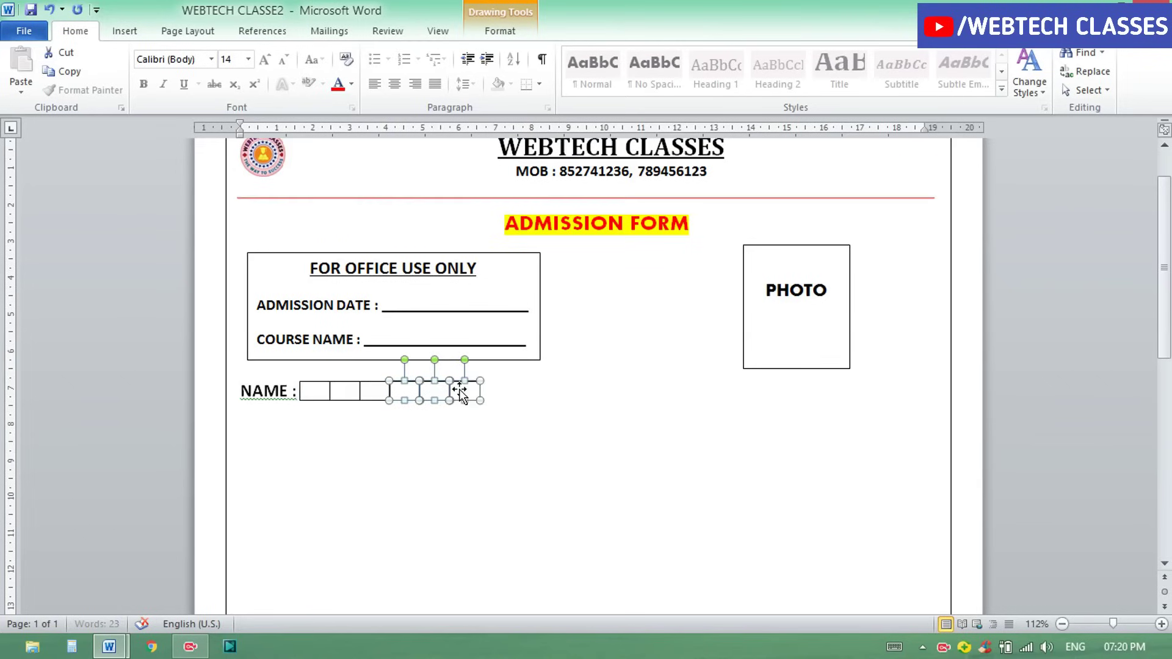
{"action": "left_click", "coordinate": [565, 415]}
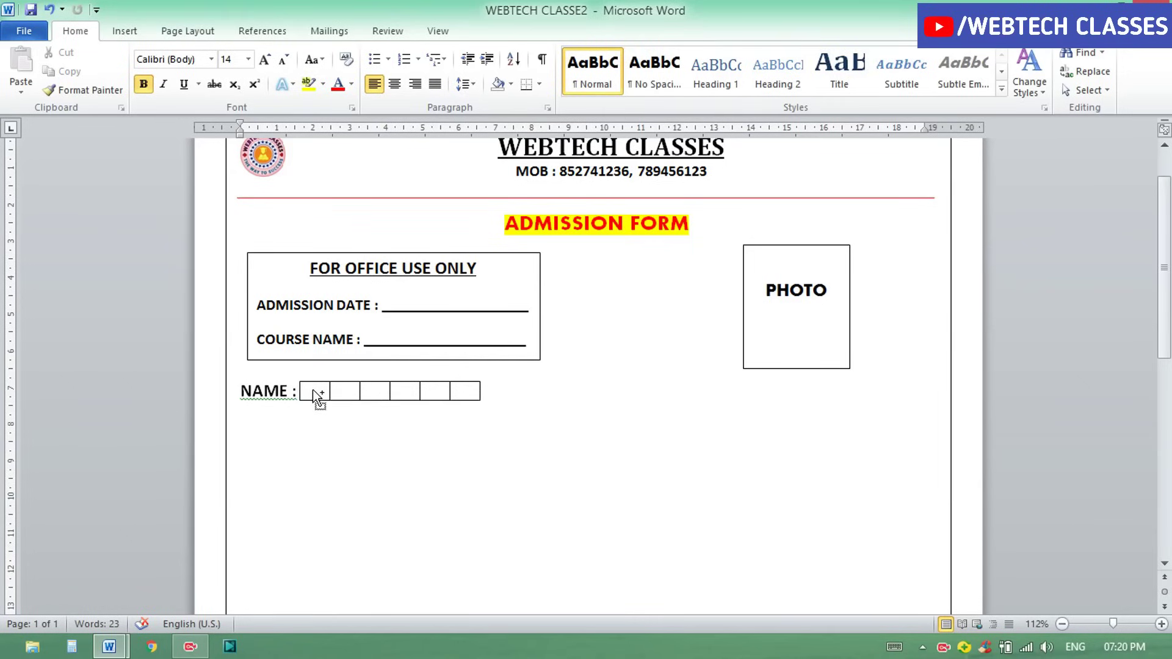
Copy six boxes along the row until about 21 boxes reach the right margin.
{"action": "left_click", "coordinate": [312, 389]}
{"action": "left_click", "coordinate": [351, 397], "text": "shift"}
{"action": "left_click", "coordinate": [386, 396], "text": "shift"}
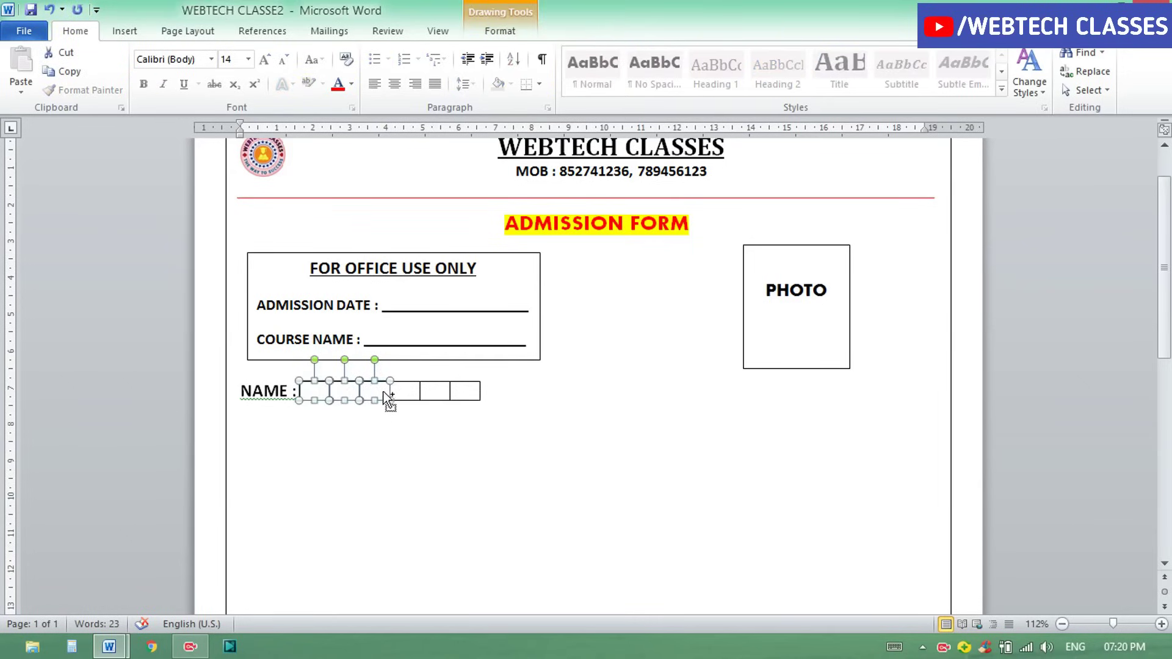
{"action": "left_click", "coordinate": [388, 396], "text": "shift"}
{"action": "left_click", "coordinate": [404, 391], "text": "shift"}
{"action": "left_click", "coordinate": [440, 393], "text": "shift"}
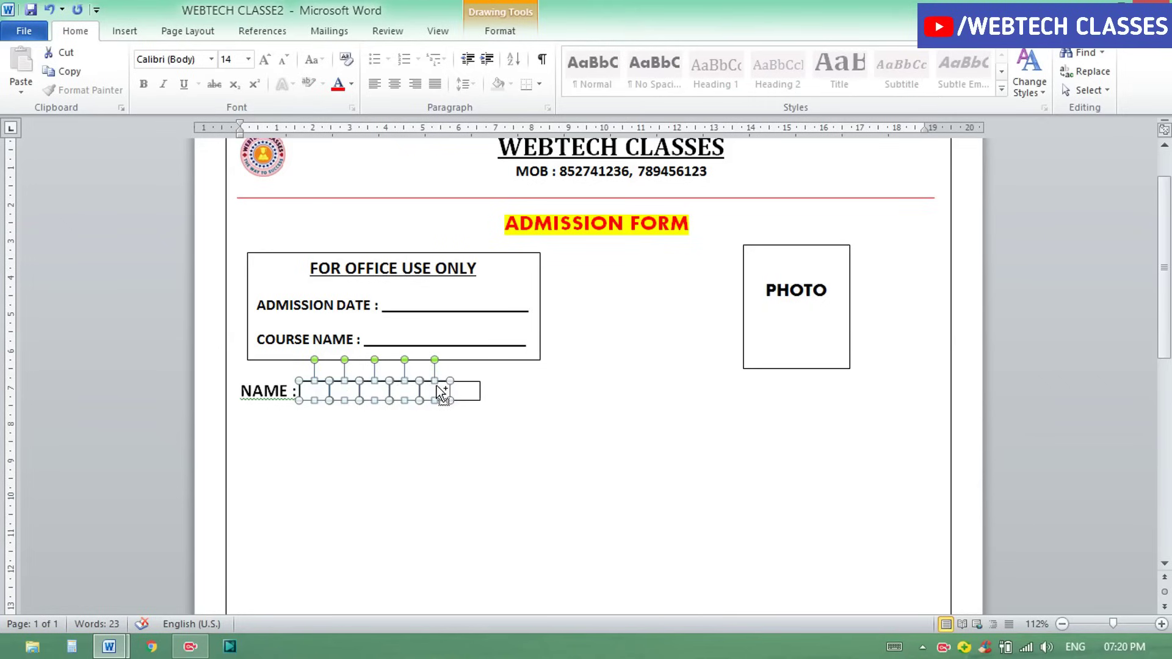
{"action": "left_click", "coordinate": [467, 394], "text": "shift"}
{"action": "left_click_drag", "start_coordinate": [475, 396], "coordinate": [649, 388]}
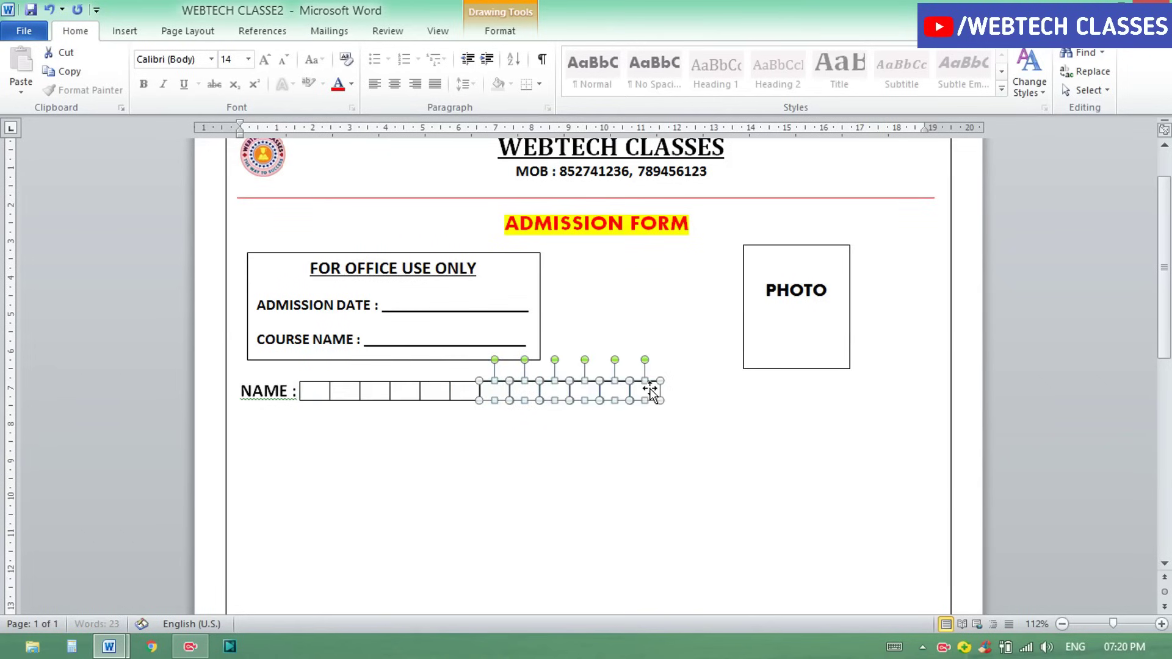
{"action": "left_click", "coordinate": [727, 391]}
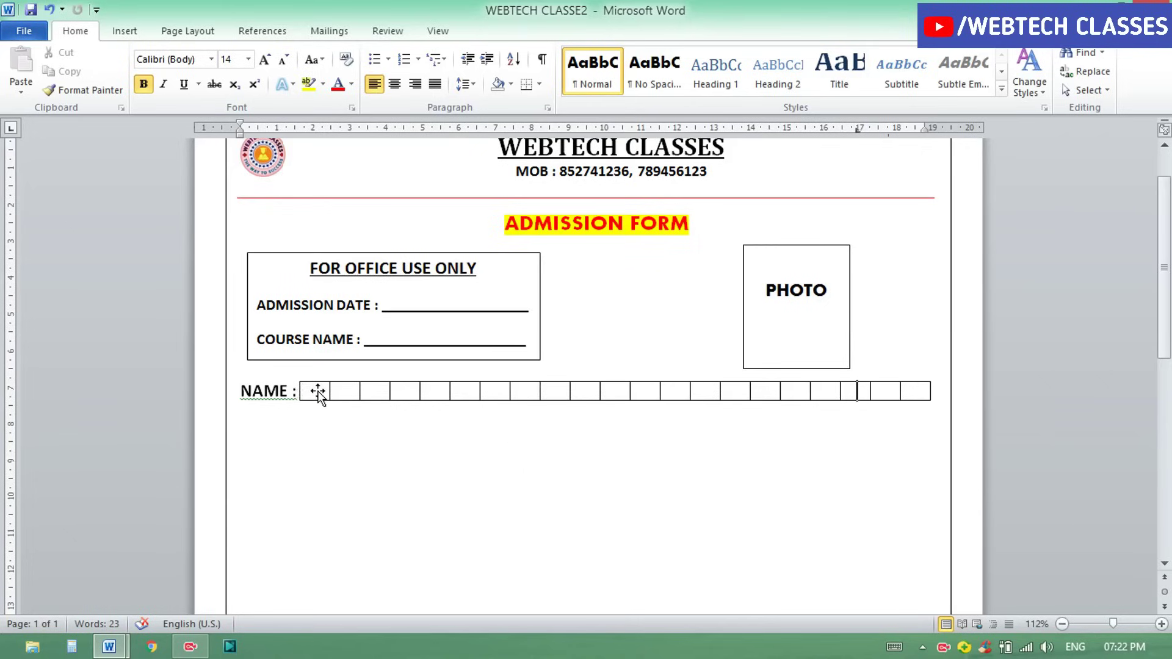
Copy the whole row of about 21 NAME boxes directly beneath itself.
{"action": "left_click_drag", "start_coordinate": [318, 394], "coordinate": [911, 393]}
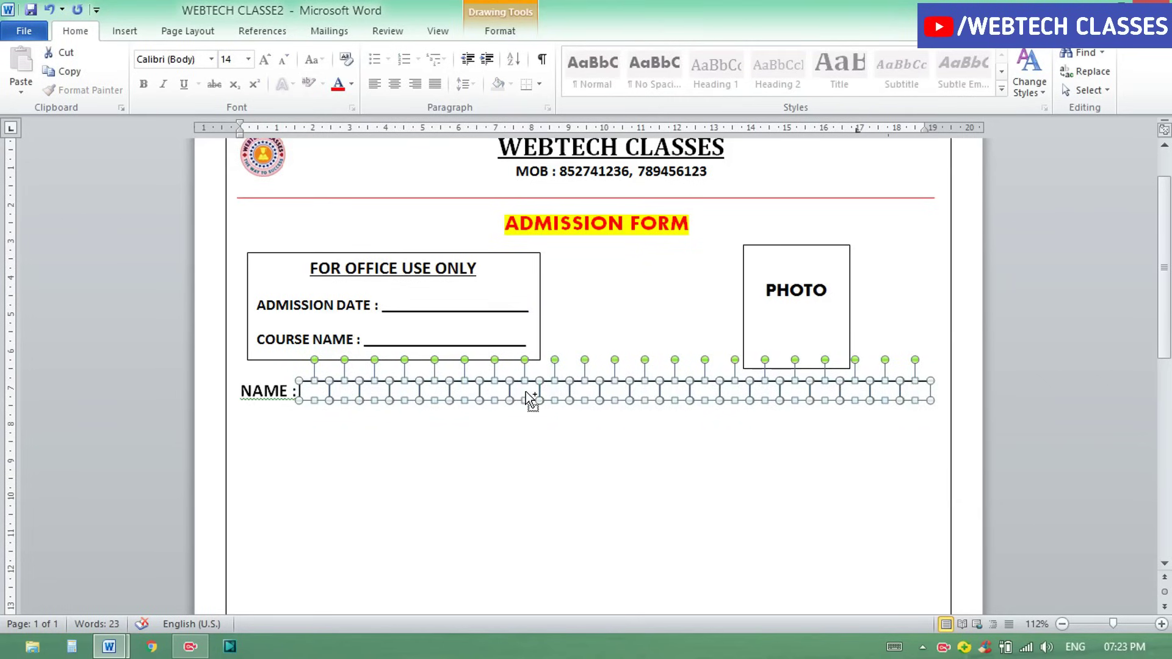
{"action": "left_click_drag", "start_coordinate": [526, 397], "coordinate": [525, 408]}
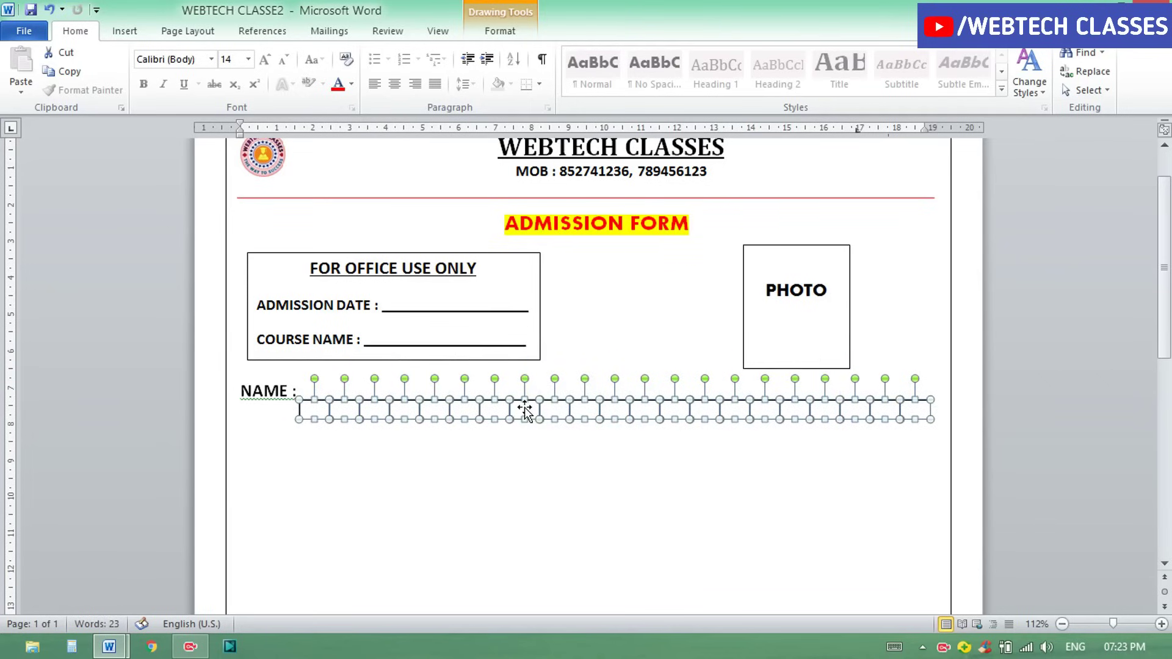
{"action": "key", "text": "ctrl+z"}
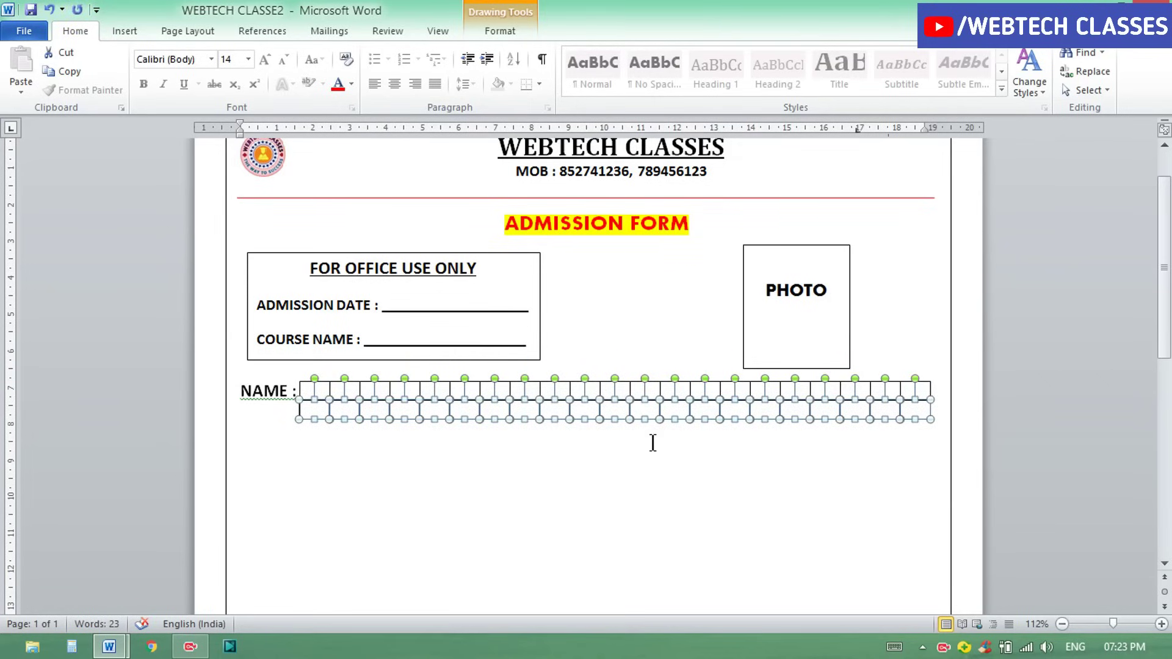
{"action": "left_click", "coordinate": [653, 443]}
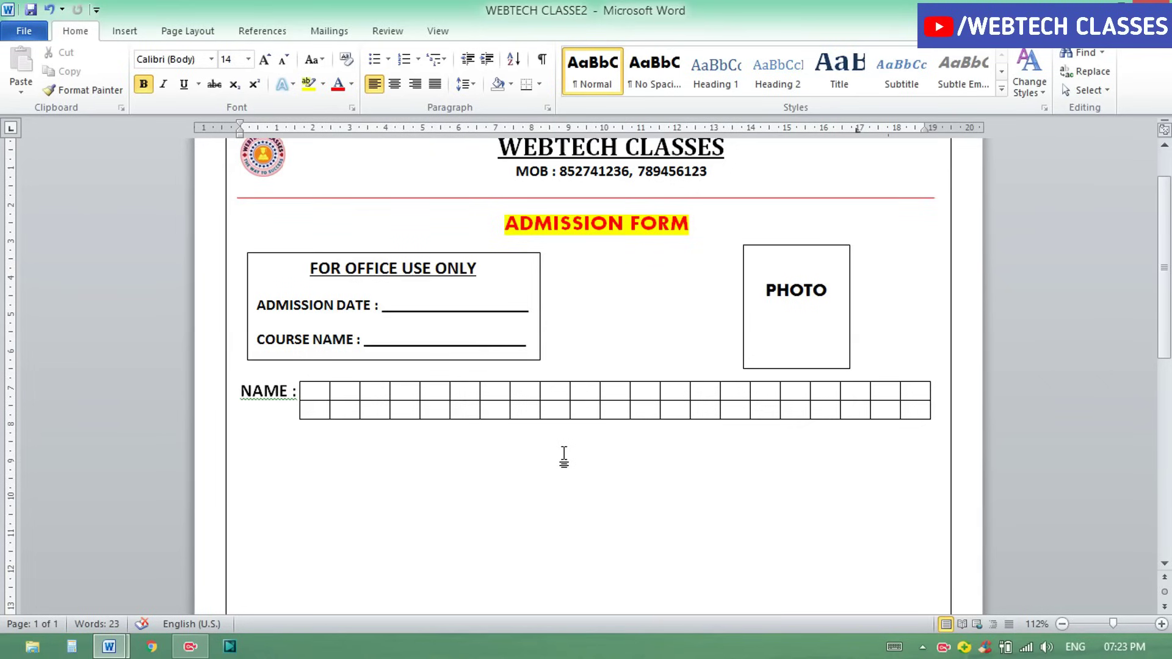
Type the label "FATHER'S NAME :" on a new line below the box grid.
{"action": "type", "text": "FA"}
{"action": "type", "text": "THER"}
{"action": "key", "text": "BackSpace"}
{"action": "key", "text": "BackSpace"}
{"action": "key", "text": "BackSpace"}
{"action": "key", "text": "BackSpace"}
{"action": "key", "text": "BackSpace"}
{"action": "key", "text": "BackSpace"}
{"action": "key", "text": "Return"}
{"action": "type", "text": "FATH"}
{"action": "type", "text": "ER"}
{"action": "type", "text": "\""}
{"action": "key", "text": "BackSpace"}
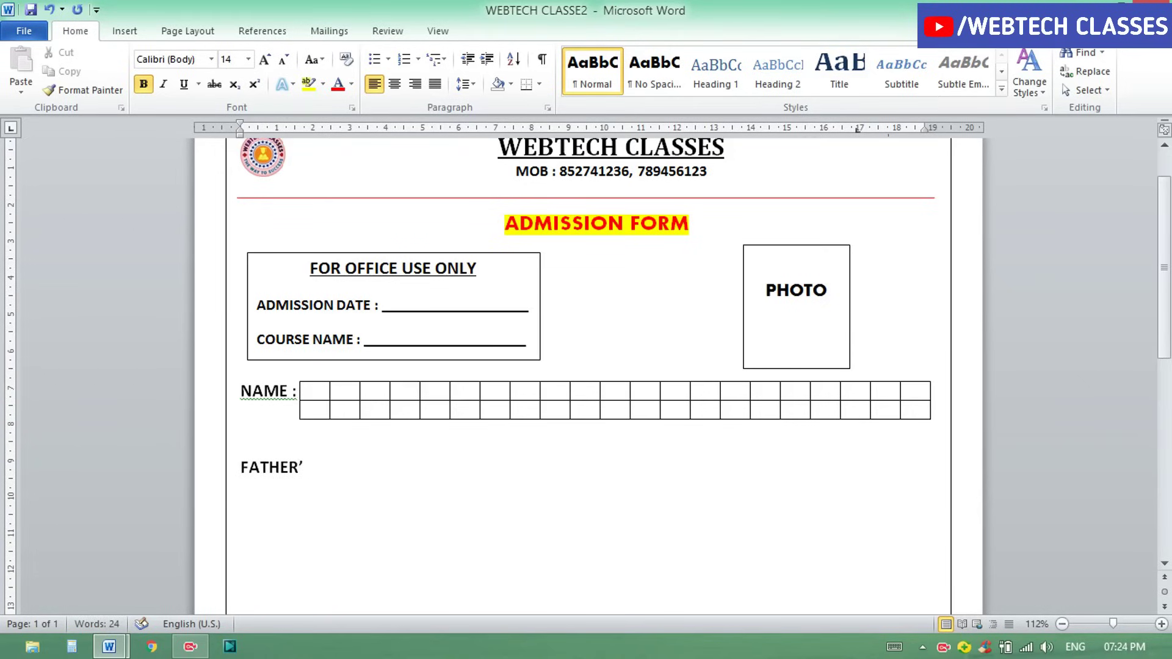
{"action": "type", "text": "S "}
{"action": "type", "text": "NAME"}
{"action": "type", "text": " :"}
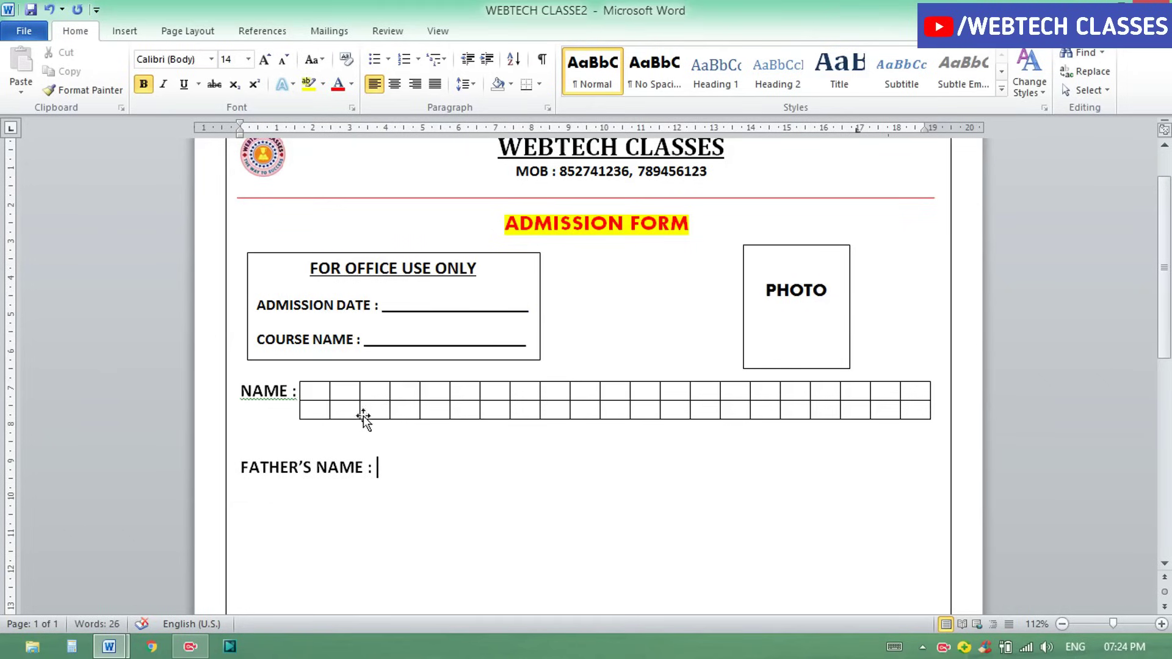
Copy six NAME-grid boxes twice beside FATHER'S NAME, making a row of twelve boxes.
{"action": "left_click", "coordinate": [315, 409]}
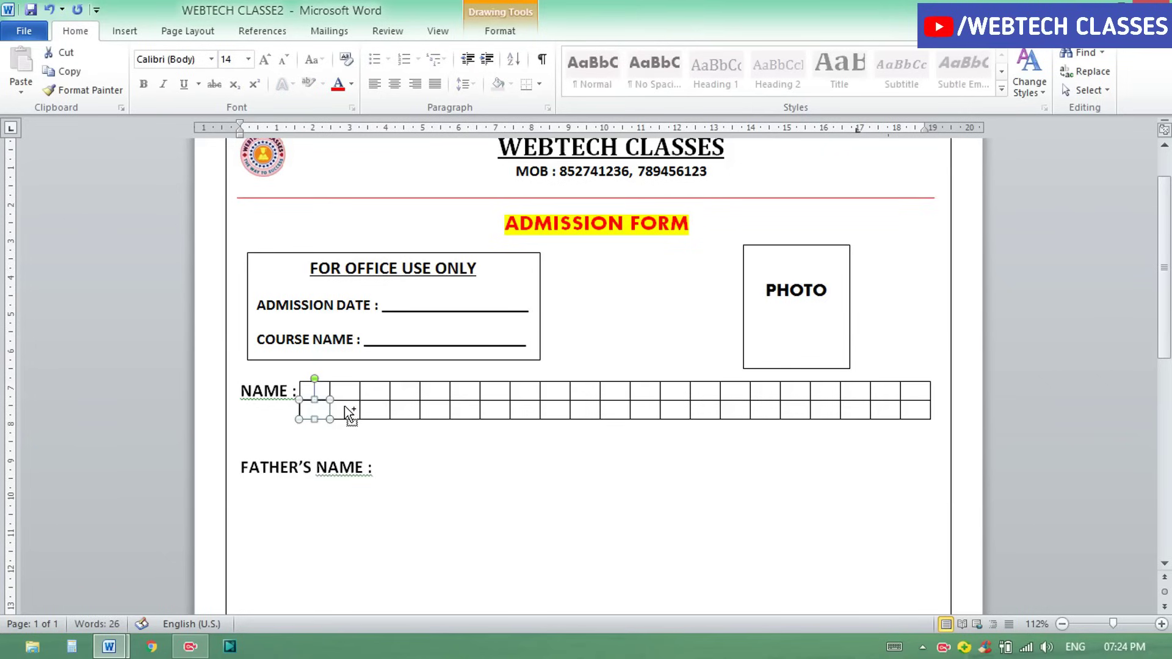
{"action": "left_click", "coordinate": [345, 408], "text": "shift"}
{"action": "left_click", "coordinate": [368, 407], "text": "shift"}
{"action": "left_click", "coordinate": [404, 408], "text": "shift"}
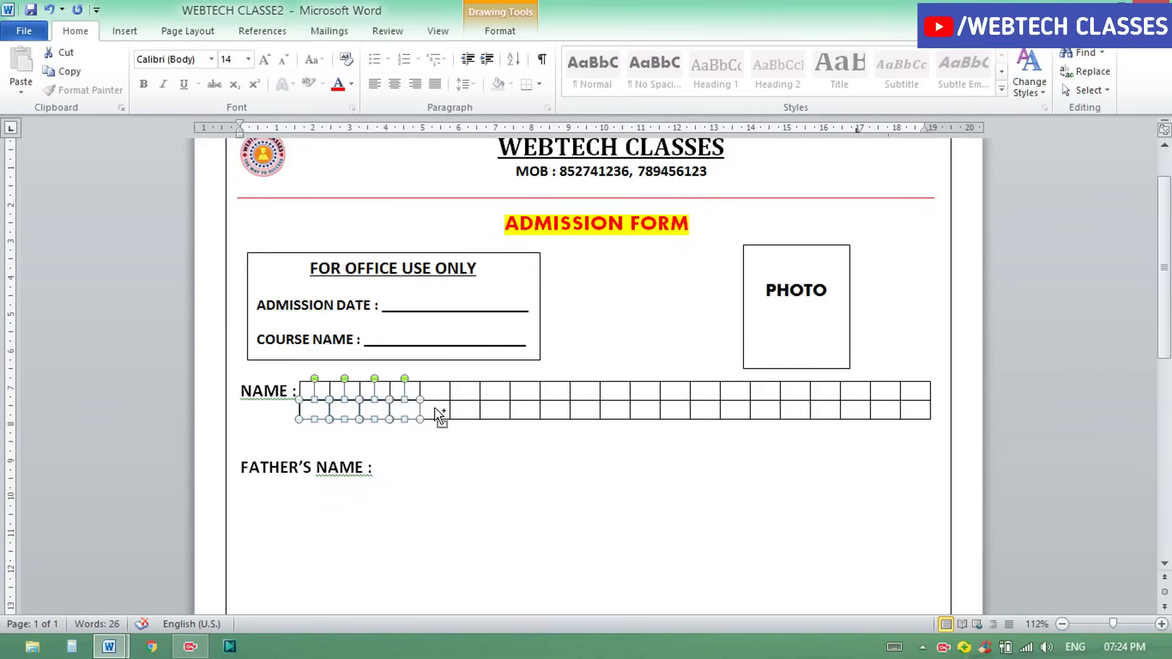
{"action": "left_click", "coordinate": [435, 408], "text": "shift"}
{"action": "left_click_drag", "start_coordinate": [428, 411], "coordinate": [504, 467]}
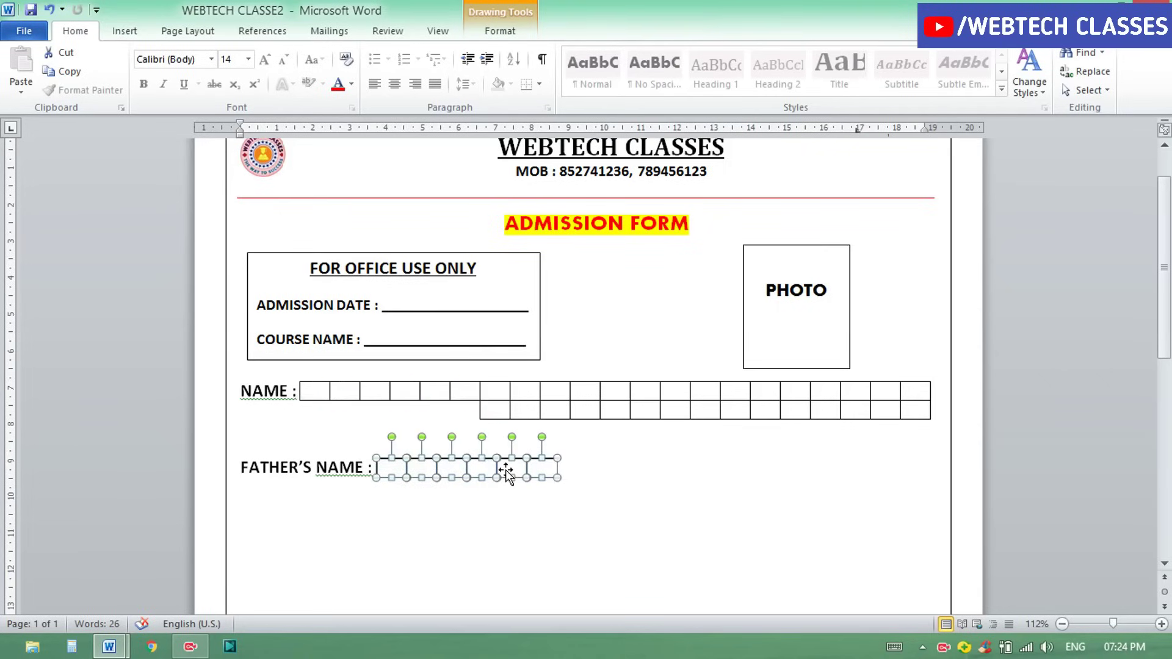
{"action": "key", "text": "ctrl+z"}
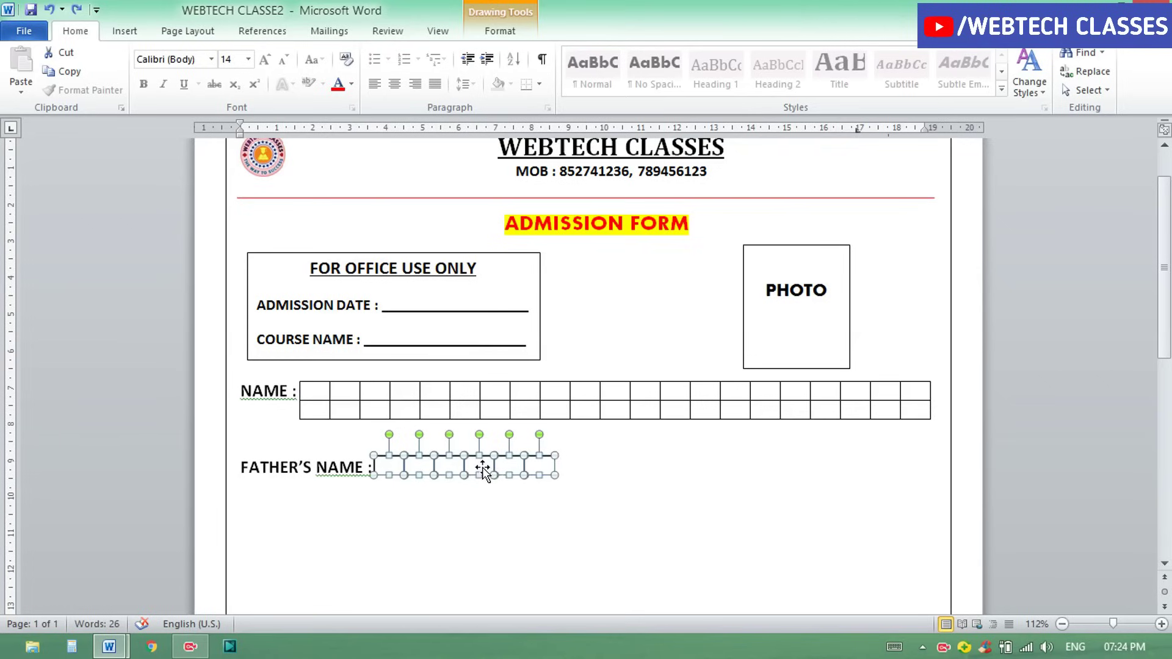
{"action": "left_click_drag", "start_coordinate": [484, 467], "coordinate": [664, 466]}
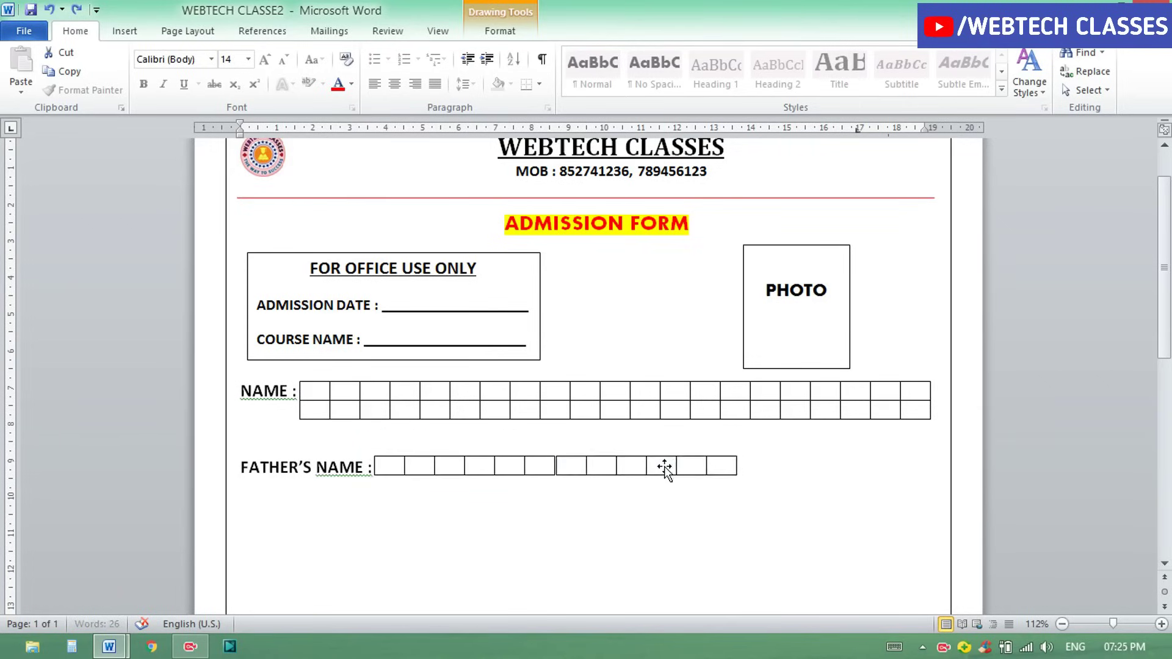
{"action": "left_click", "coordinate": [793, 466]}
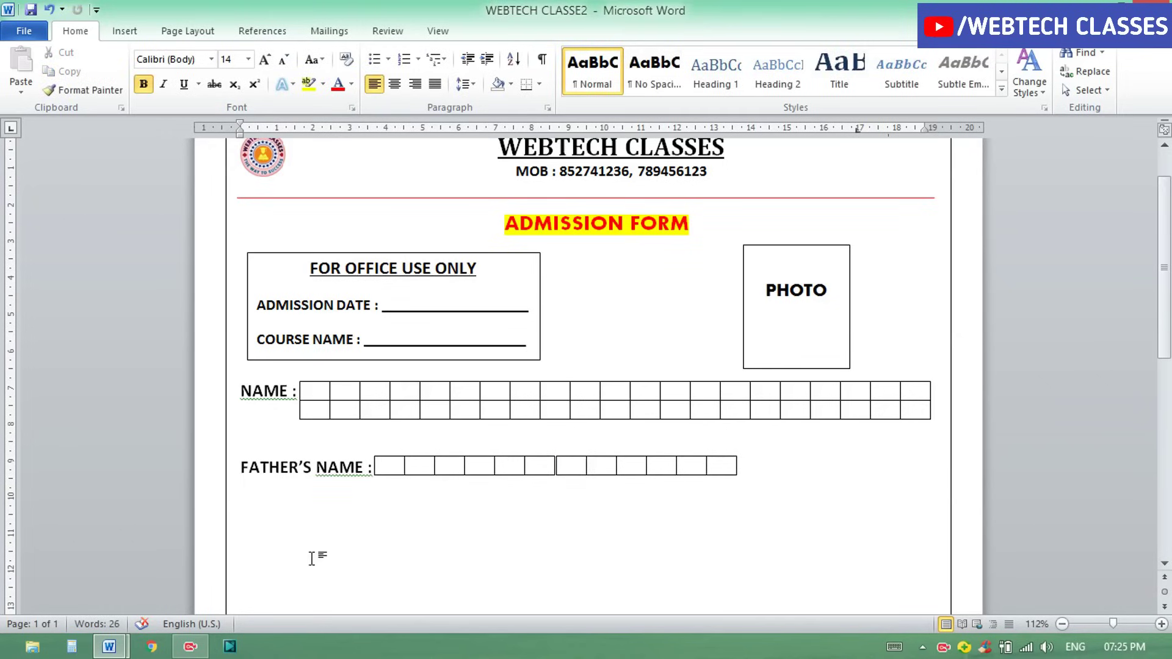
{"action": "left_click", "coordinate": [243, 500]}
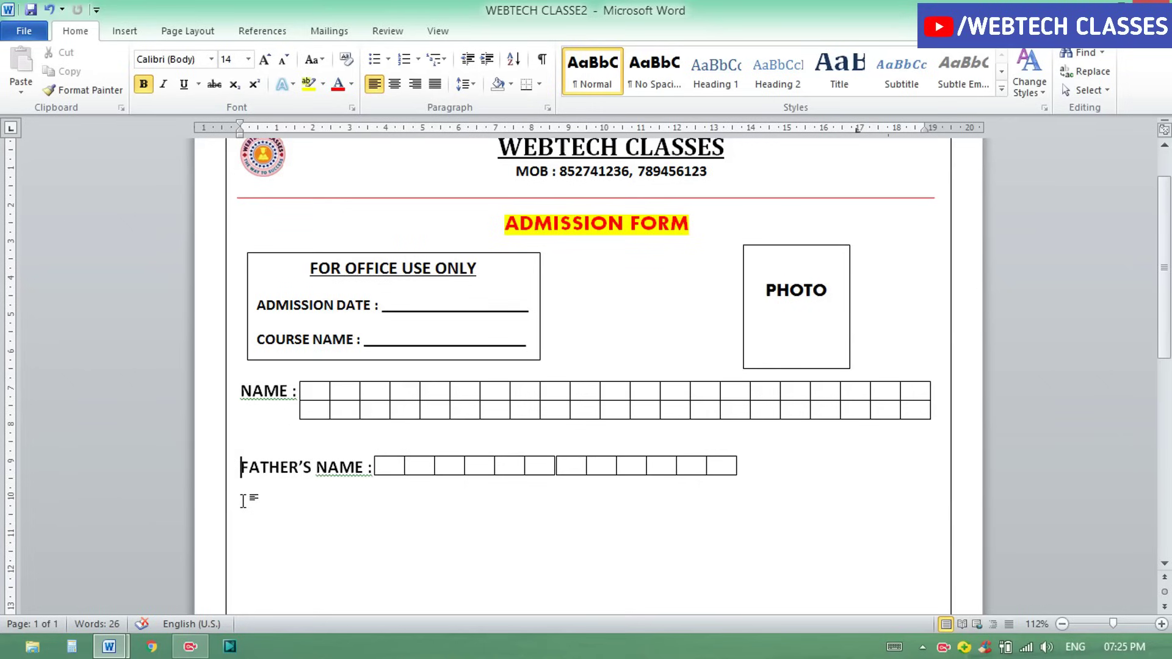
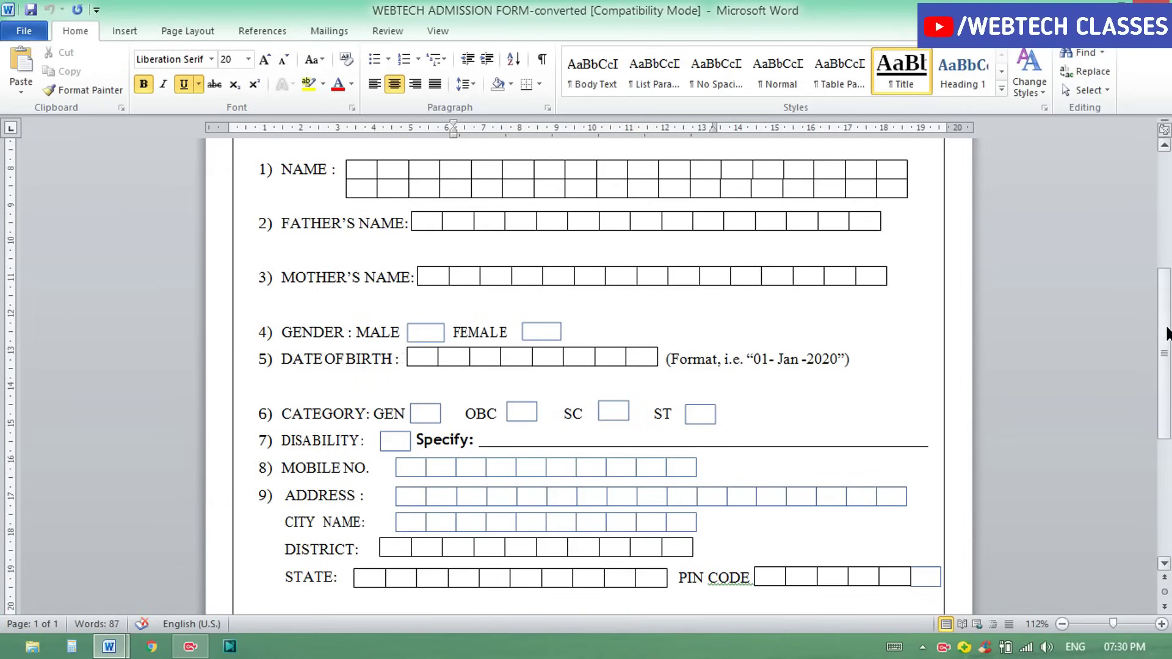
Scroll through the admission form to review its contents.
{"action": "scroll", "coordinate": [1167, 334], "scroll_direction": "up", "scroll_amount": 2}
{"action": "scroll", "coordinate": [1167, 335], "scroll_direction": "down", "scroll_amount": 2}
{"action": "scroll", "coordinate": [1166, 360], "scroll_direction": "down", "scroll_amount": 4}
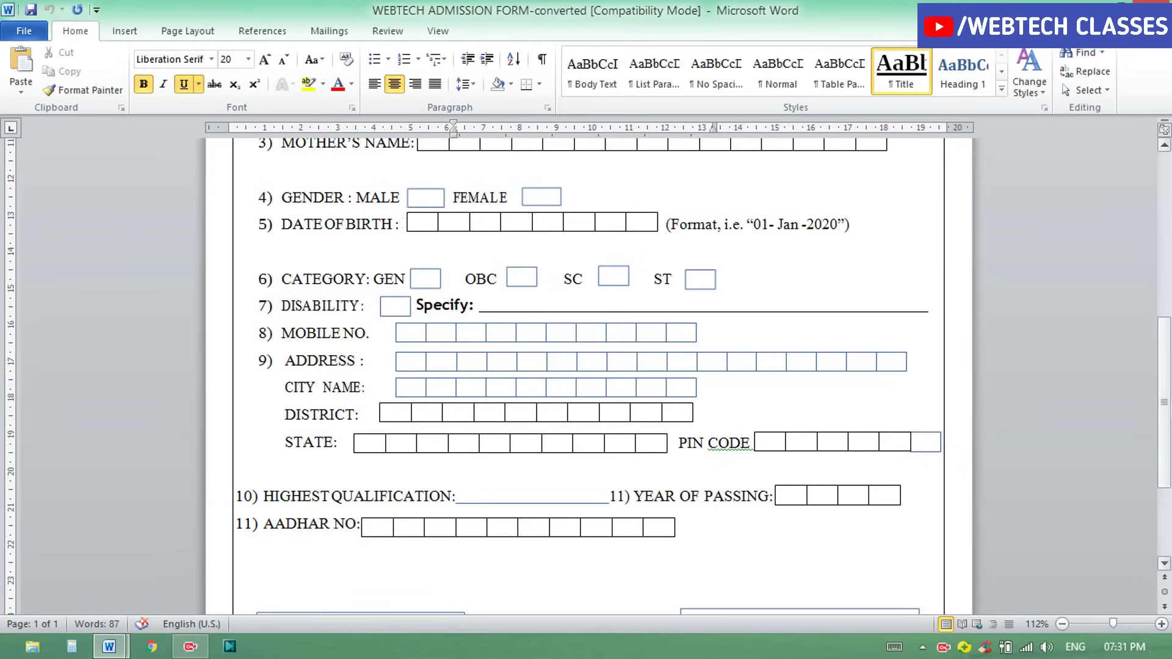
{"action": "left_click_drag", "start_coordinate": [1167, 408], "coordinate": [1168, 470]}
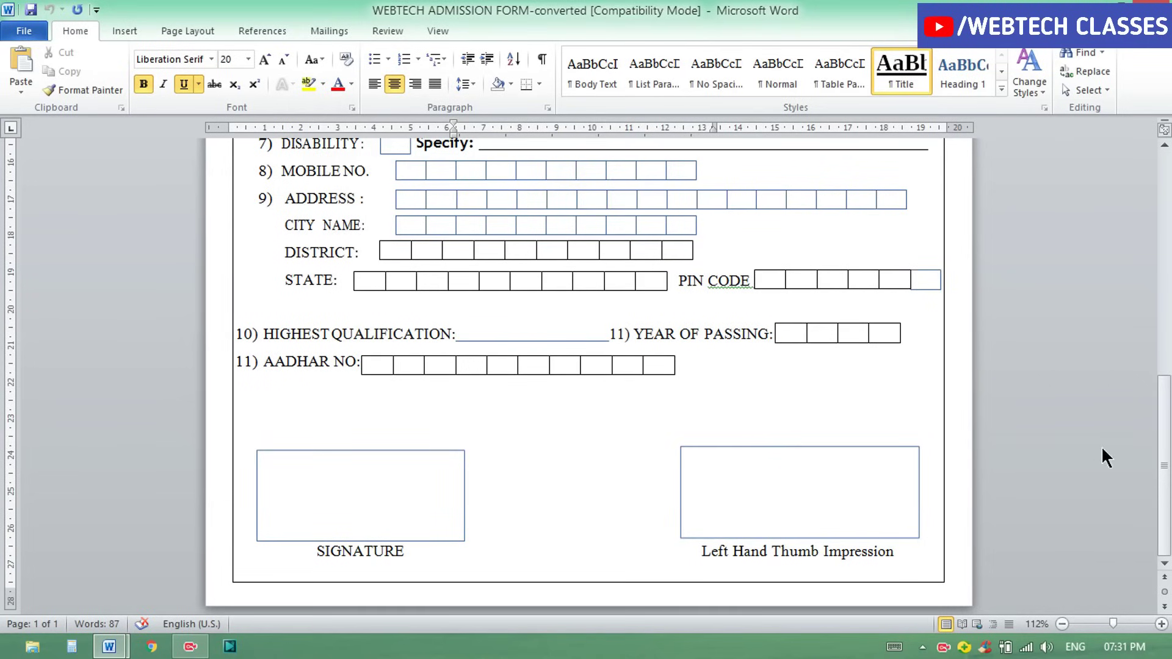
{"action": "left_click_drag", "start_coordinate": [1165, 460], "coordinate": [1163, 240]}
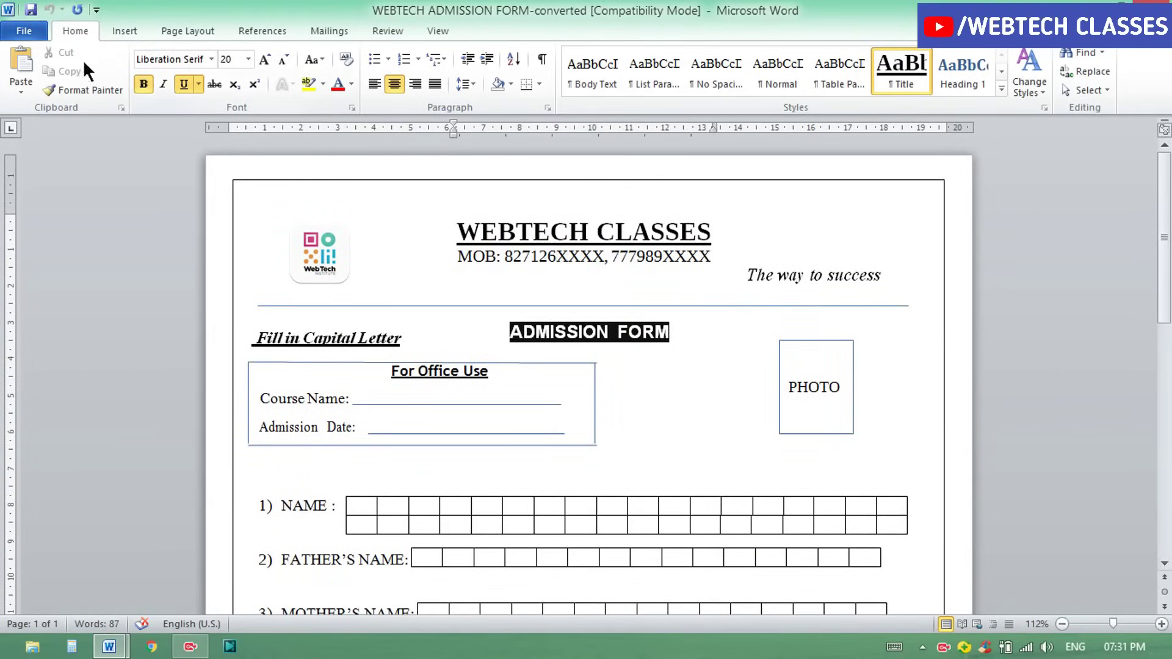
Check the form in the File menu's print preview, then return to editing.
{"action": "left_click", "coordinate": [28, 30]}
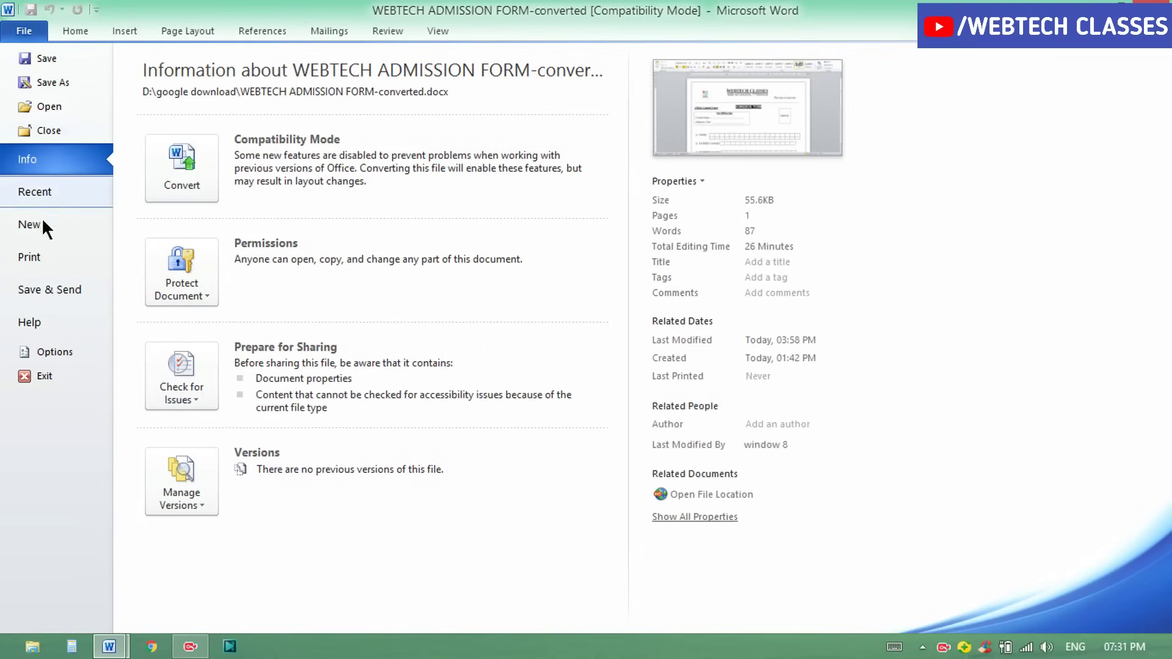
{"action": "left_click", "coordinate": [42, 254]}
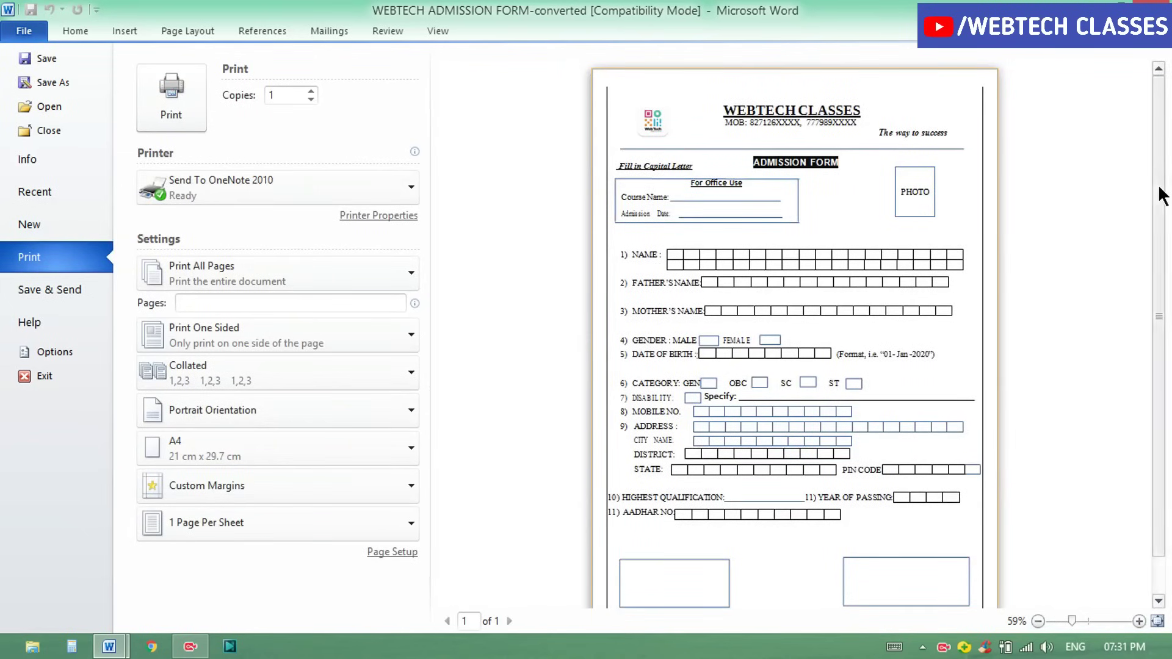
{"action": "scroll", "coordinate": [1166, 249], "scroll_direction": "down", "scroll_amount": 1}
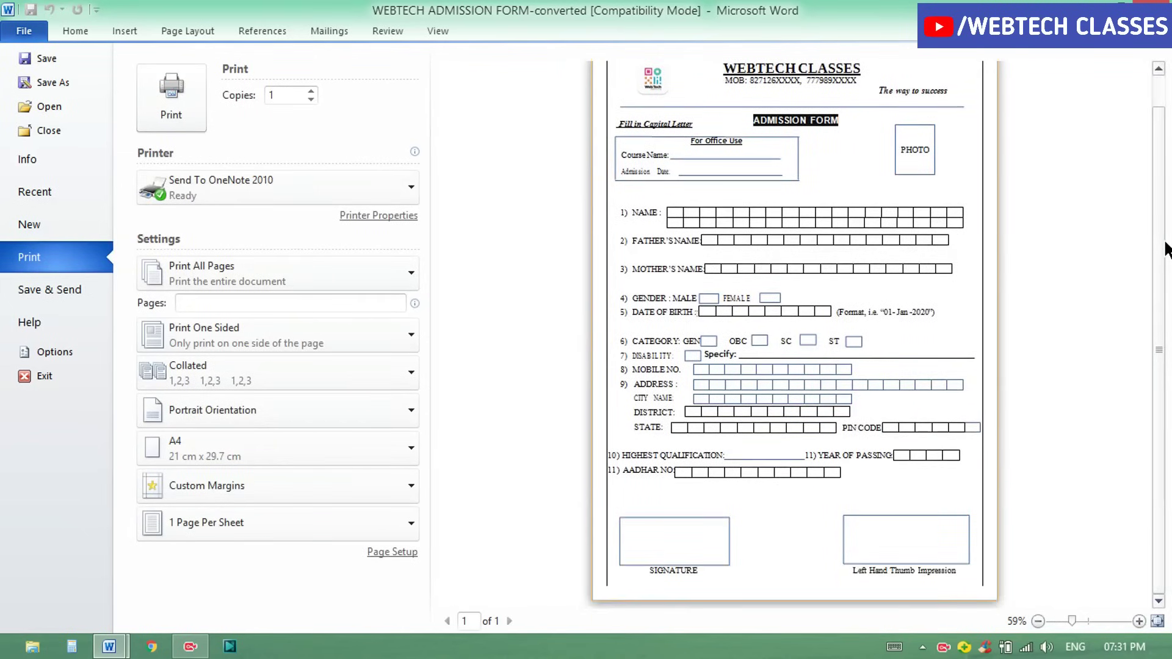
{"action": "scroll", "coordinate": [1162, 178], "scroll_direction": "up", "scroll_amount": 1}
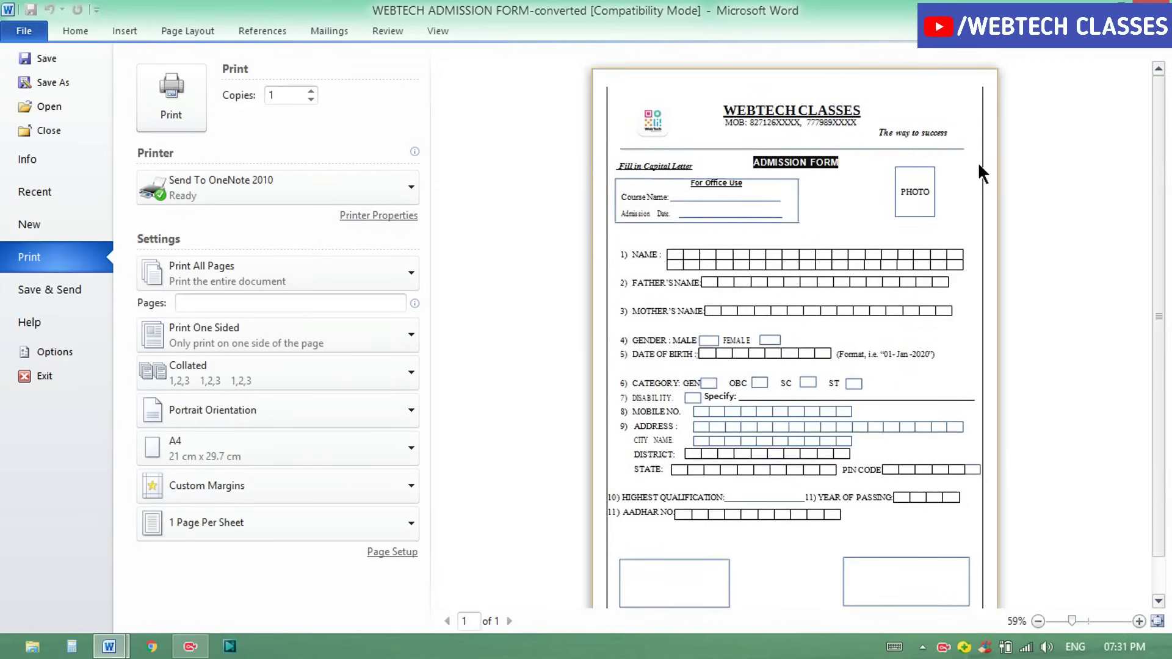
{"action": "left_click", "coordinate": [69, 34]}
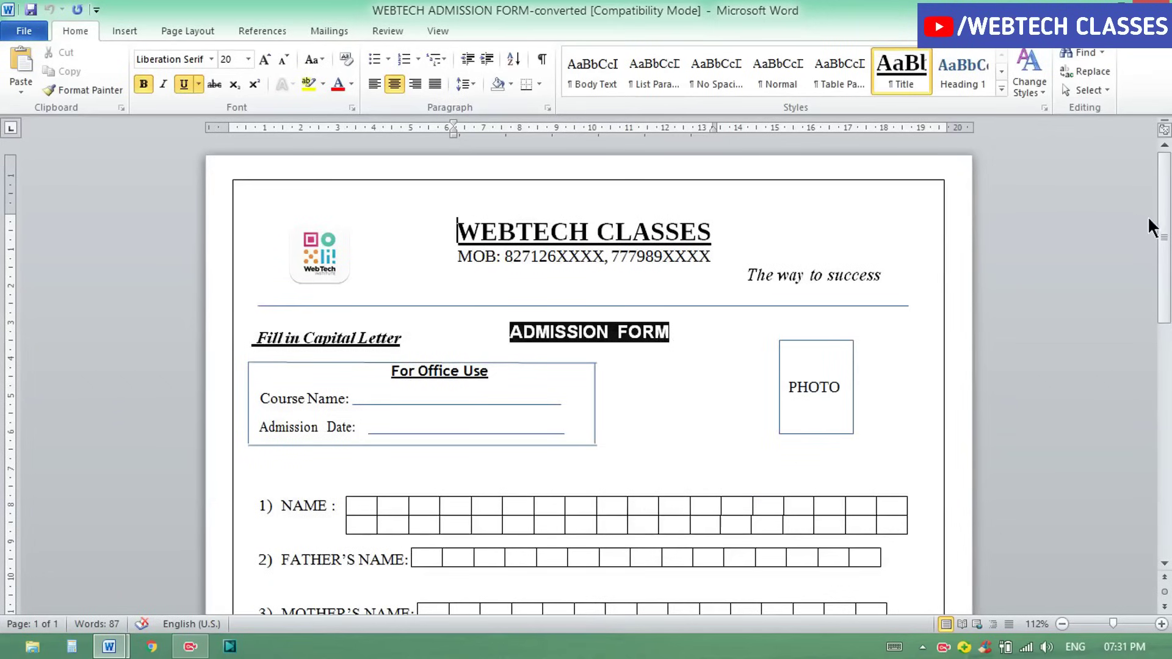
{"action": "scroll", "coordinate": [1166, 226], "scroll_direction": "down", "scroll_amount": 5}
{"action": "scroll", "coordinate": [1163, 201], "scroll_direction": "up", "scroll_amount": 5}
Set the print copies to 10, keeping the A4 paper size.
{"action": "key", "text": "ctrl+p"}
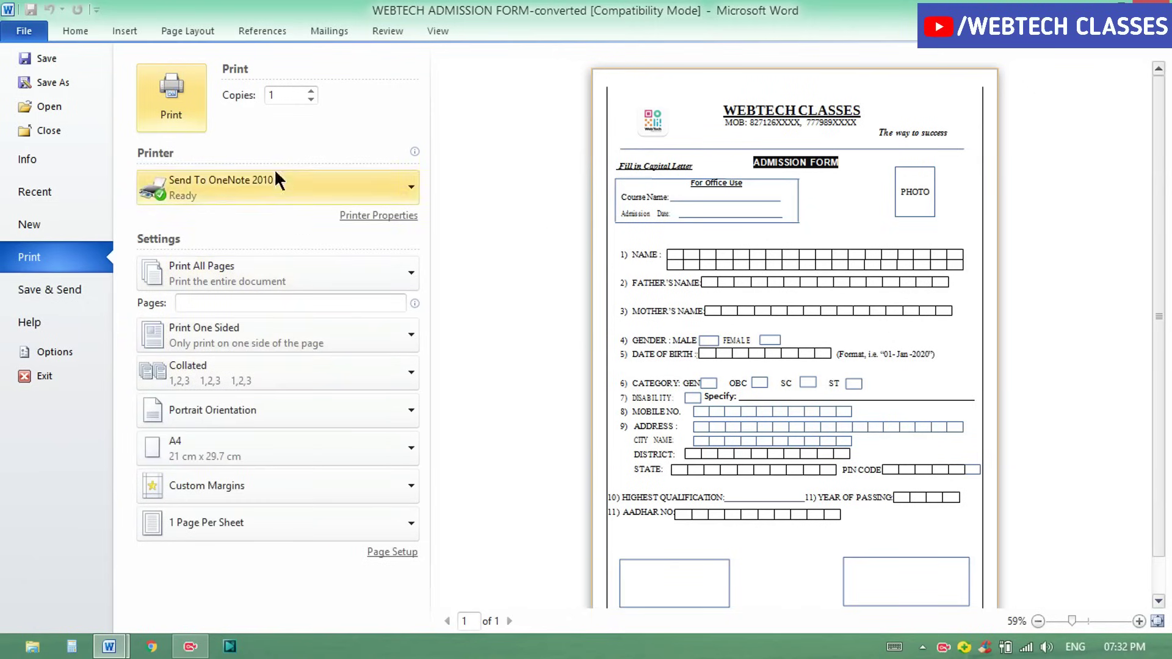
{"action": "left_click", "coordinate": [287, 96]}
{"action": "key", "text": "BackSpace"}
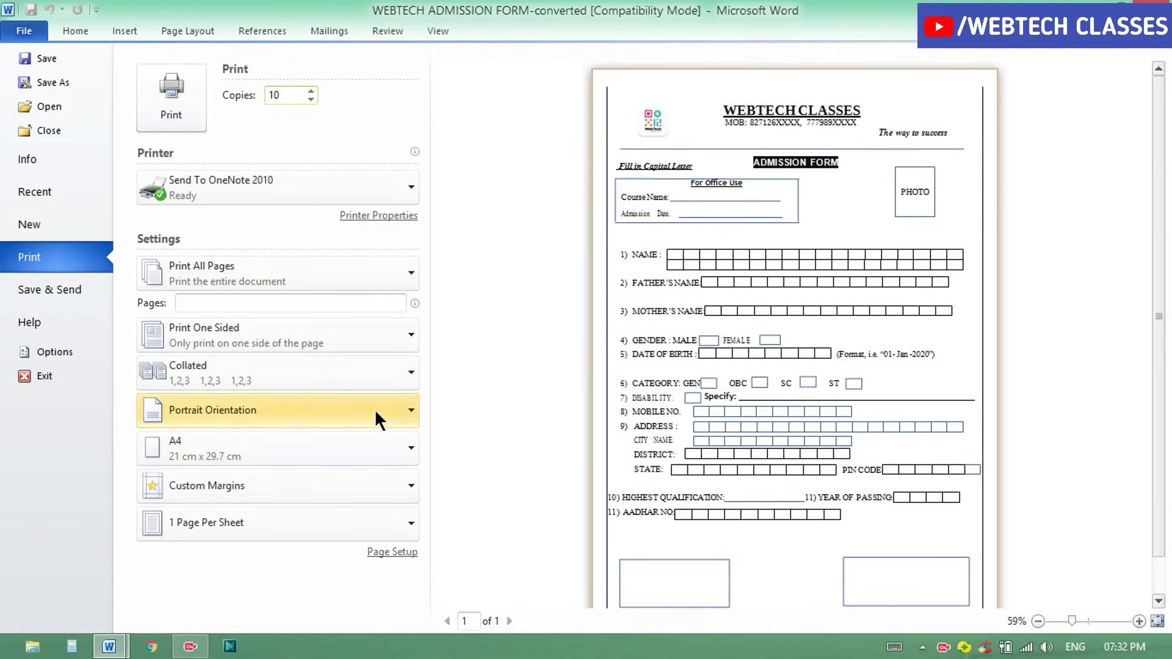
{"action": "left_click", "coordinate": [315, 461]}
{"action": "left_click", "coordinate": [314, 453]}
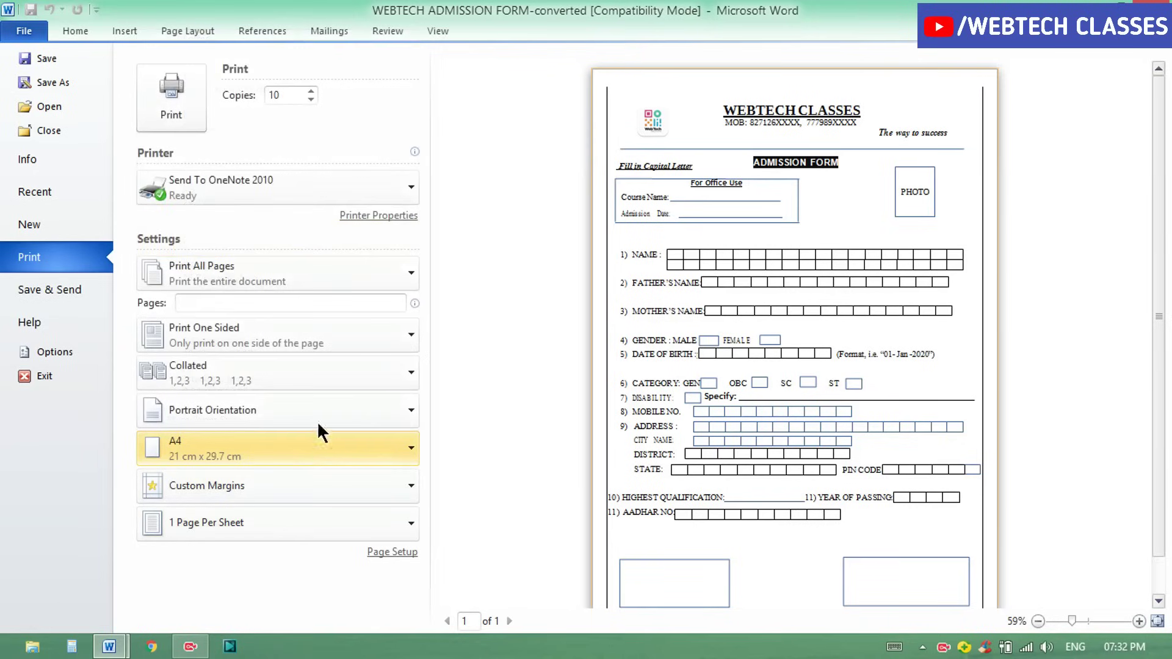
Choose Fax as the printer and go back to editing the form.
{"action": "left_click", "coordinate": [393, 180]}
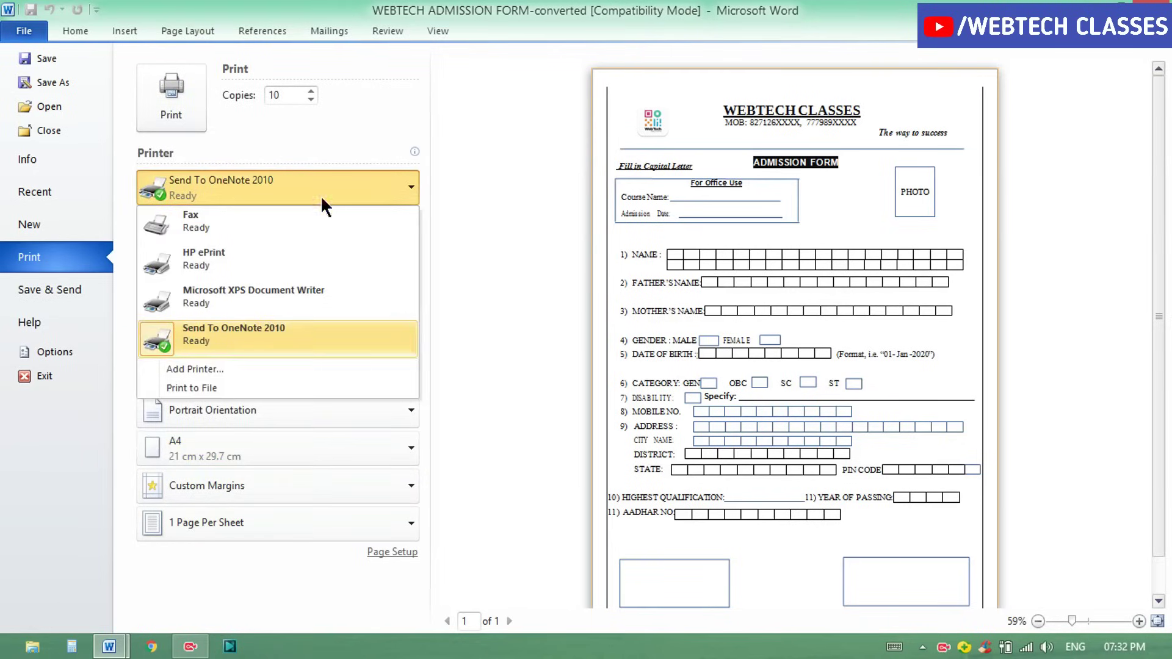
{"action": "left_click", "coordinate": [227, 224]}
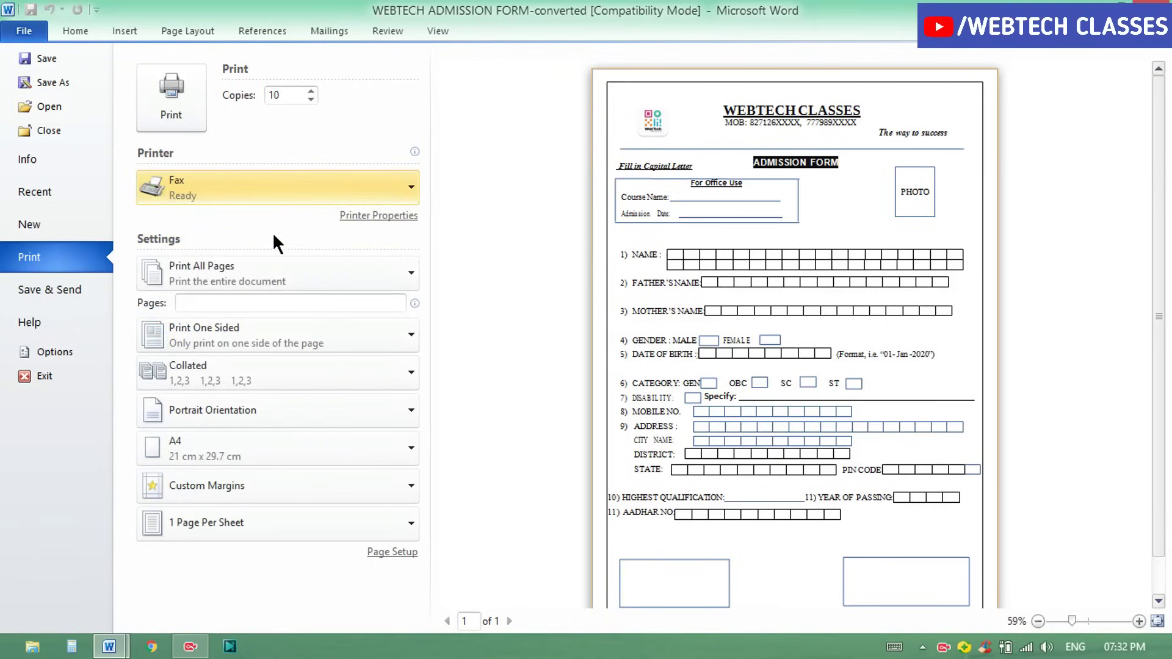
{"action": "left_click", "coordinate": [68, 19]}
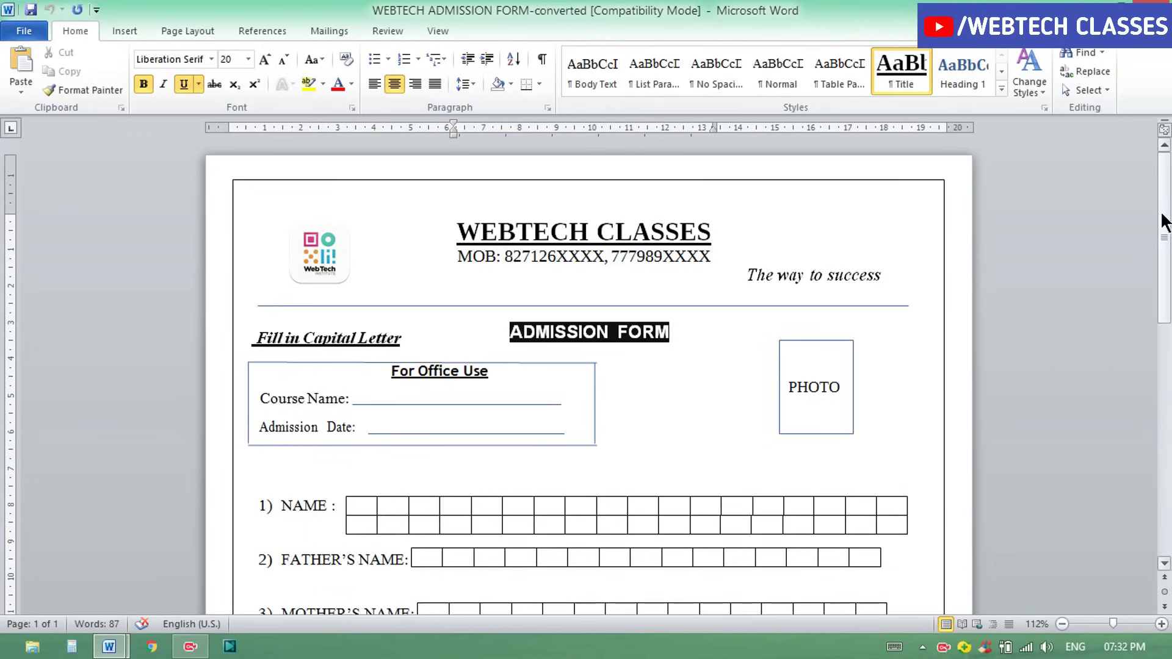
{"action": "mouse_move", "coordinate": [1164, 221]}
{"action": "left_mouse_down"}
{"action": "mouse_move", "coordinate": [1166, 427]}
{"action": "mouse_move", "coordinate": [1166, 232]}
{"action": "left_mouse_up"}
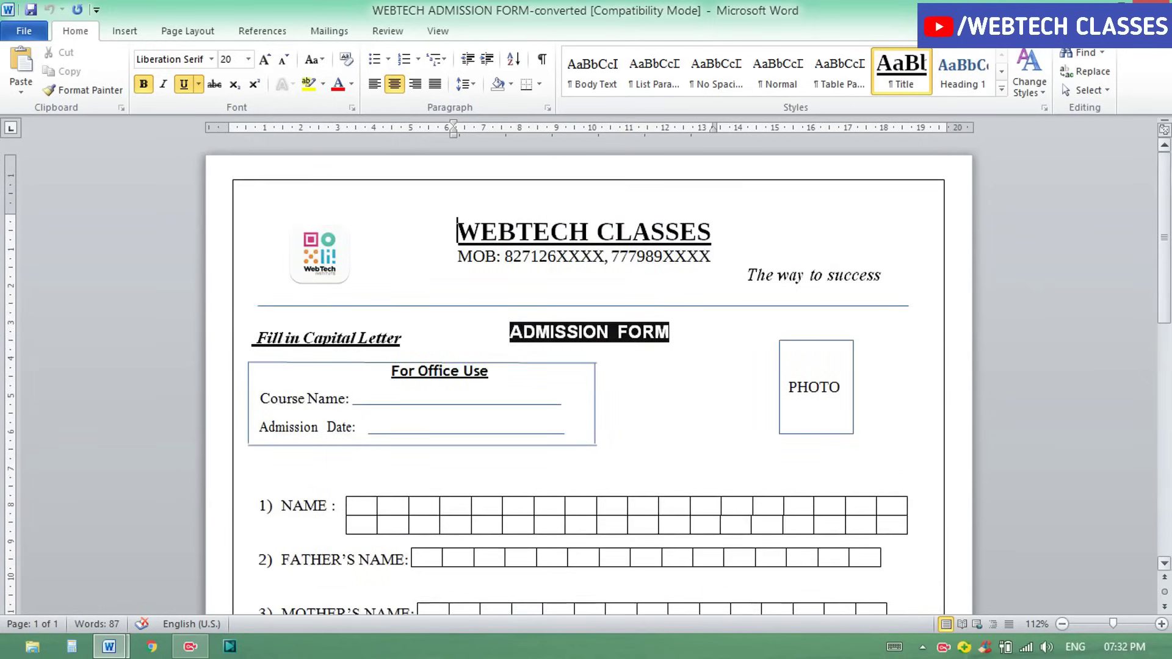